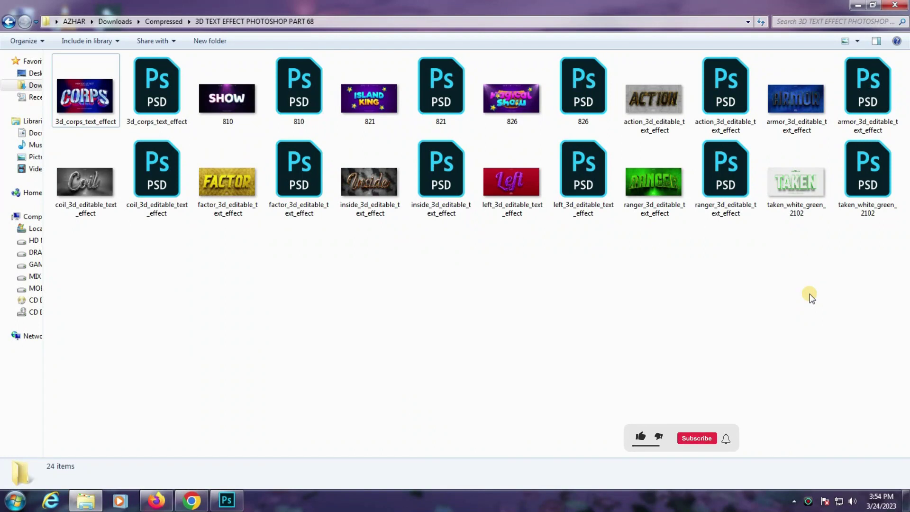
Step: Open the 3d_corps_text_effect preview image from the PART 68 folder in Photo Viewer
double_click(94, 95)
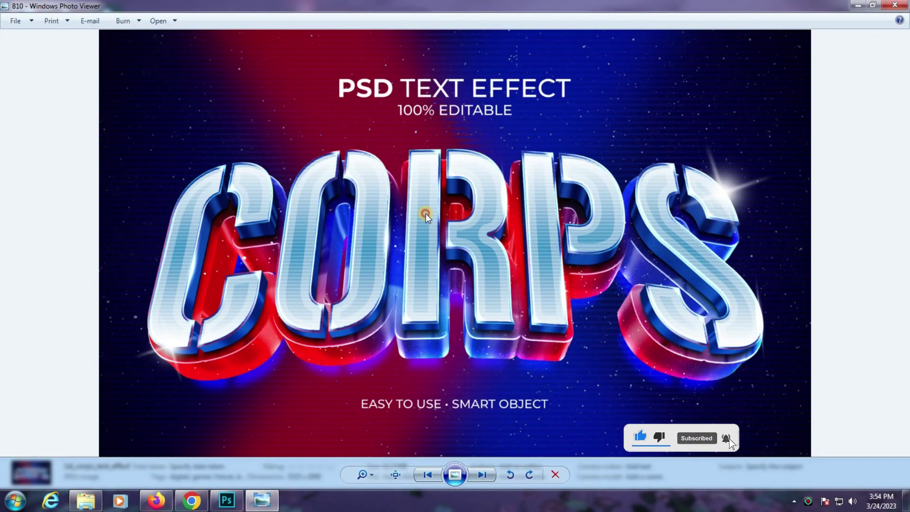
Step: Scroll through the first text-effect previews, then exit the viewer
scroll(425, 213, down, 2)
scroll(425, 213, down, 1)
scroll(426, 213, down, 1)
scroll(425, 213, down, 1)
scroll(426, 214, up, 1)
scroll(425, 214, down, 1)
scroll(426, 214, down, 1)
scroll(425, 213, down, 1)
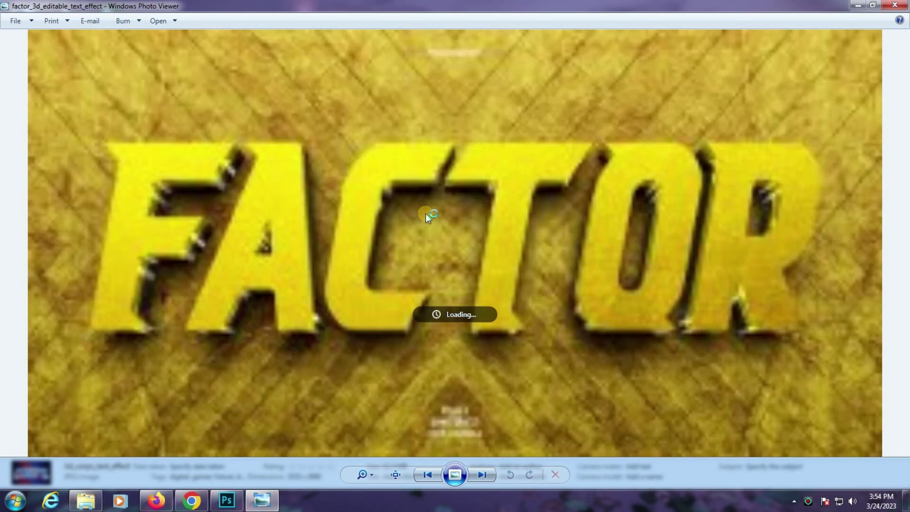
scroll(426, 214, down, 1)
scroll(425, 213, down, 1)
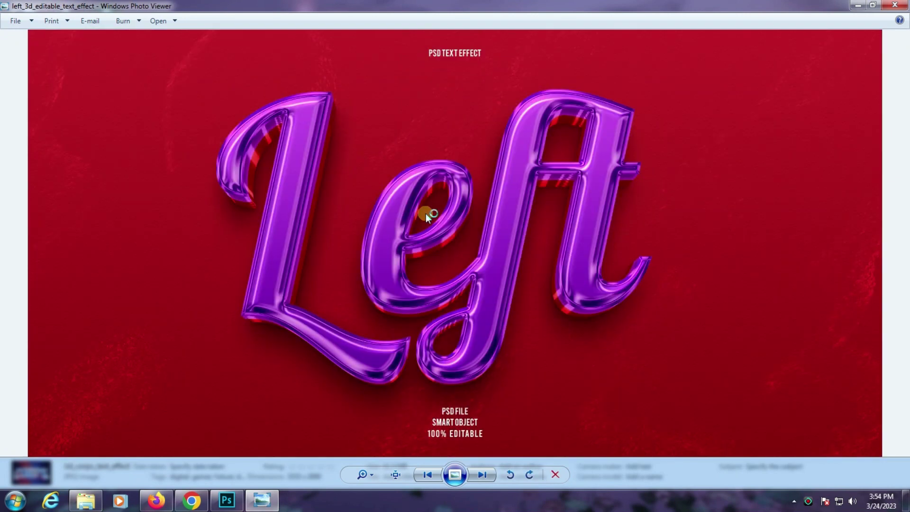
scroll(425, 213, down, 1)
scroll(425, 213, down, 1)
scroll(425, 213, down, 1)
scroll(425, 213, down, 1)
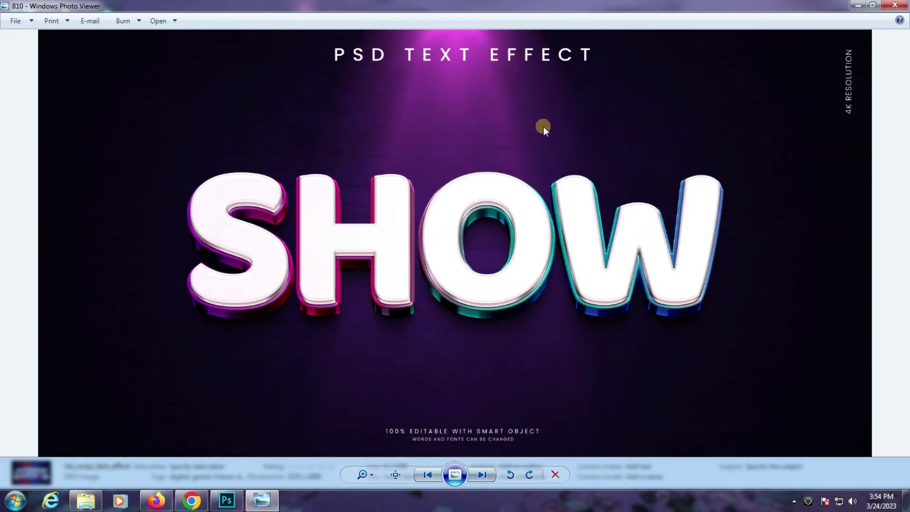
key(Escape)
Step: Reopen the CORPS preview and pan the enlarged SHOW image to reveal 4K RESOLUTION
double_click(118, 89)
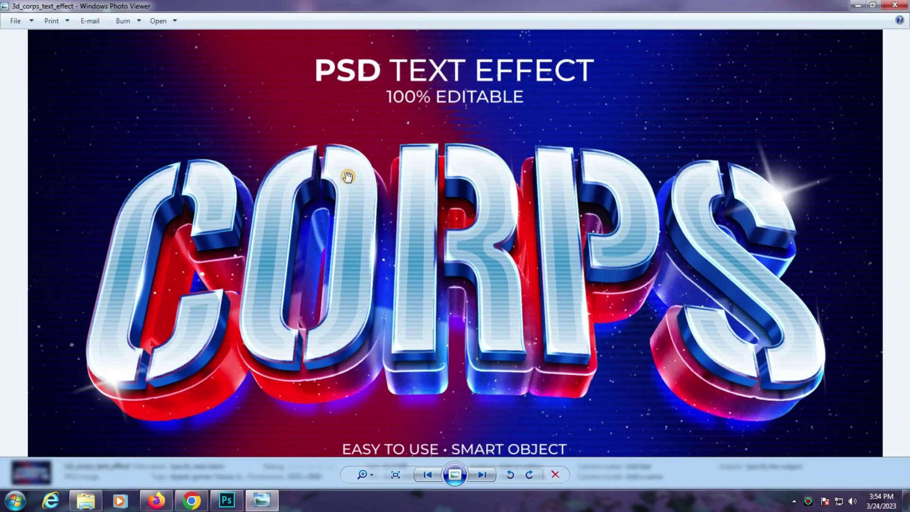
scroll(333, 162, down, 1)
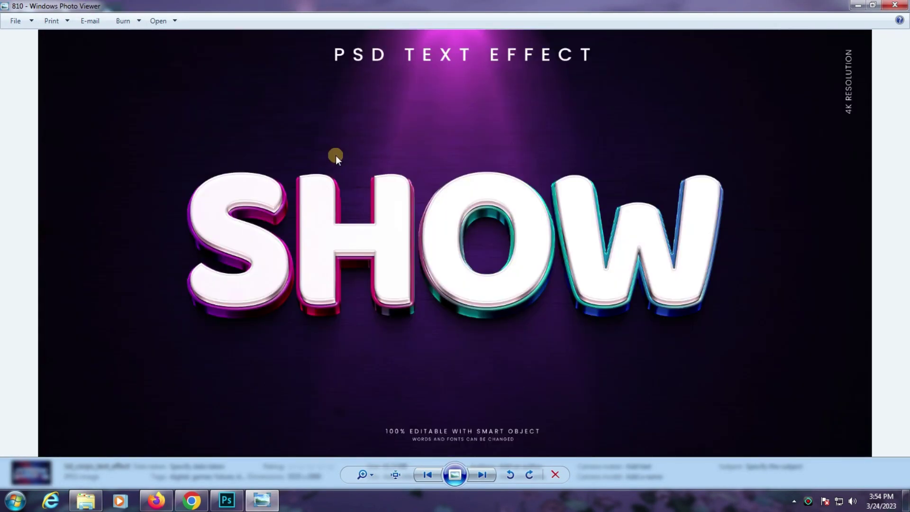
scroll(335, 156, up, 2)
scroll(337, 162, down, 1)
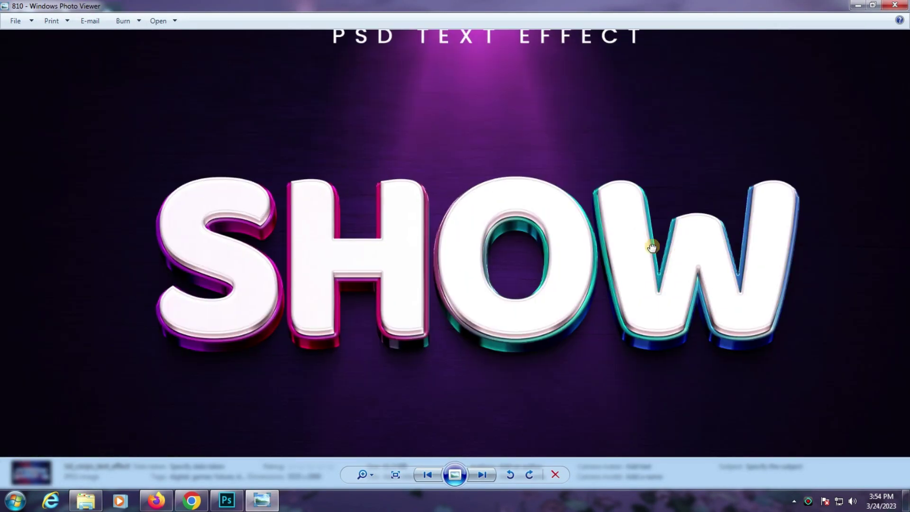
drag(650, 247, 500, 323)
Step: Browse the remaining previews through TAKEN, then close Photo Viewer to return to the folder
scroll(477, 285, down, 1)
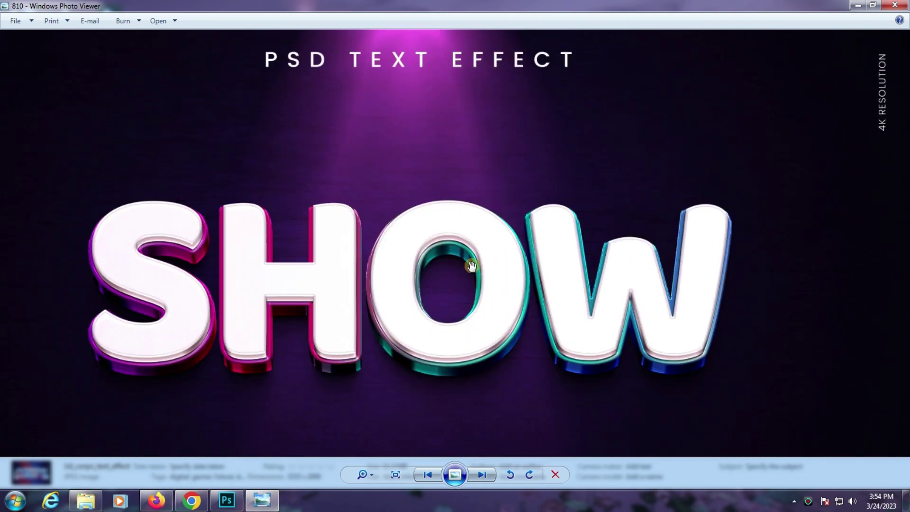
scroll(472, 265, down, 1)
scroll(464, 213, up, 1)
scroll(463, 215, up, 1)
scroll(463, 215, down, 1)
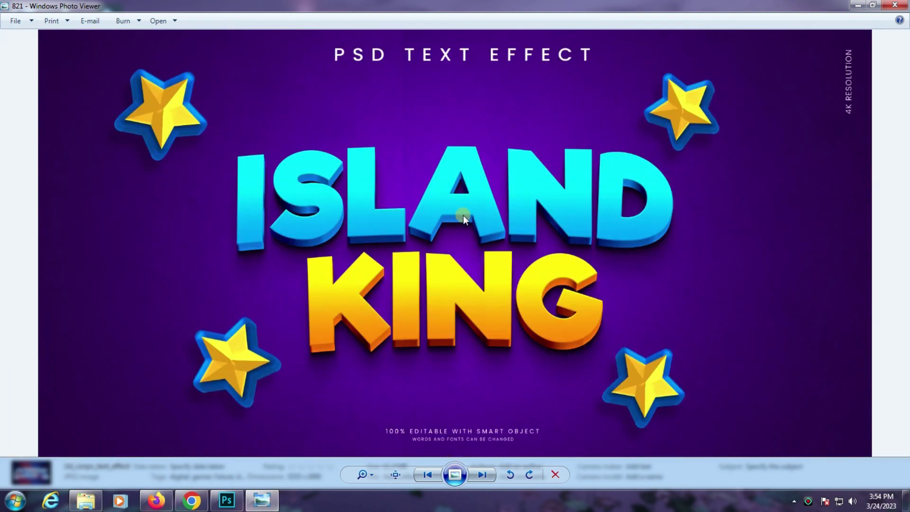
scroll(463, 215, down, 1)
scroll(462, 215, up, 2)
scroll(463, 215, down, 2)
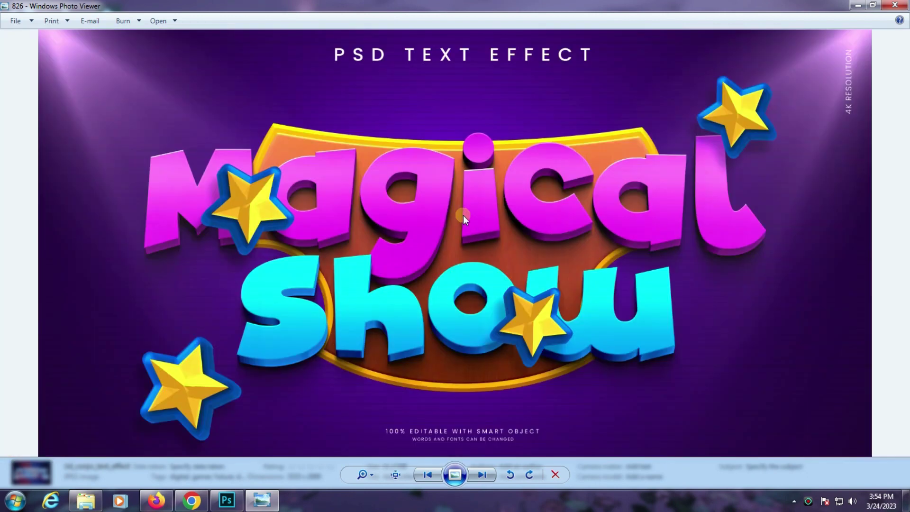
scroll(426, 251, down, 1)
scroll(451, 270, up, 1)
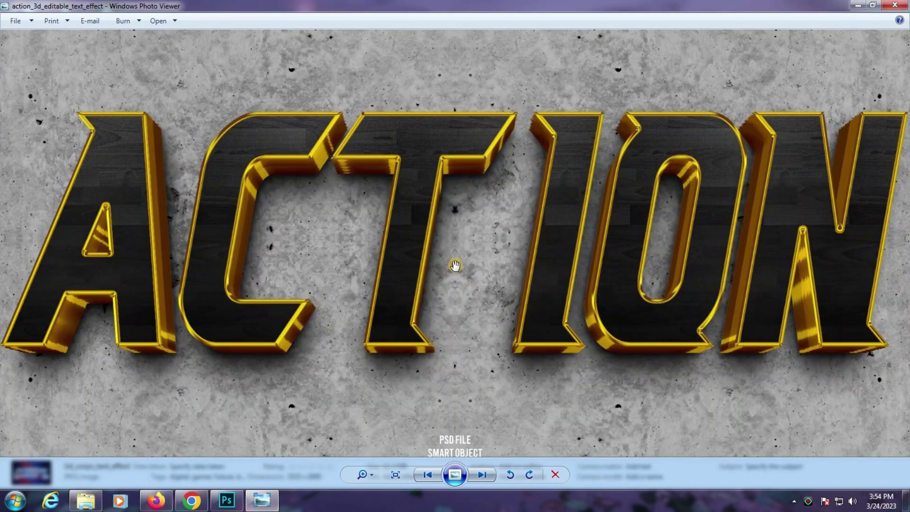
scroll(456, 264, up, 2)
scroll(436, 247, up, 1)
scroll(423, 303, down, 3)
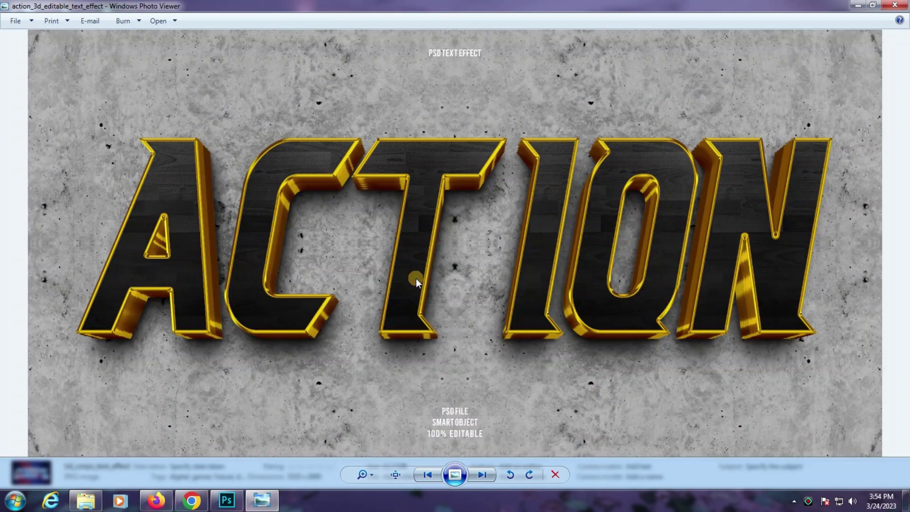
scroll(416, 278, down, 1)
scroll(459, 215, up, 2)
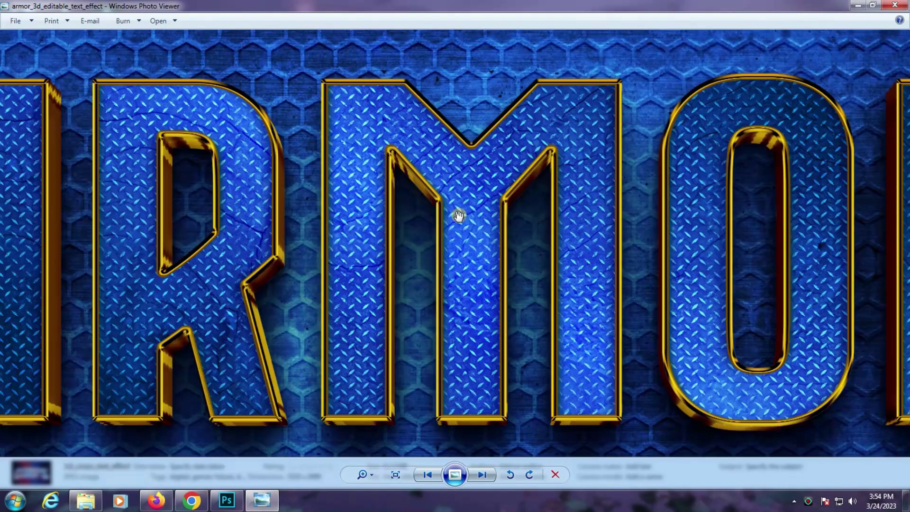
scroll(459, 216, down, 2)
scroll(459, 218, up, 1)
scroll(459, 219, up, 1)
scroll(459, 219, down, 2)
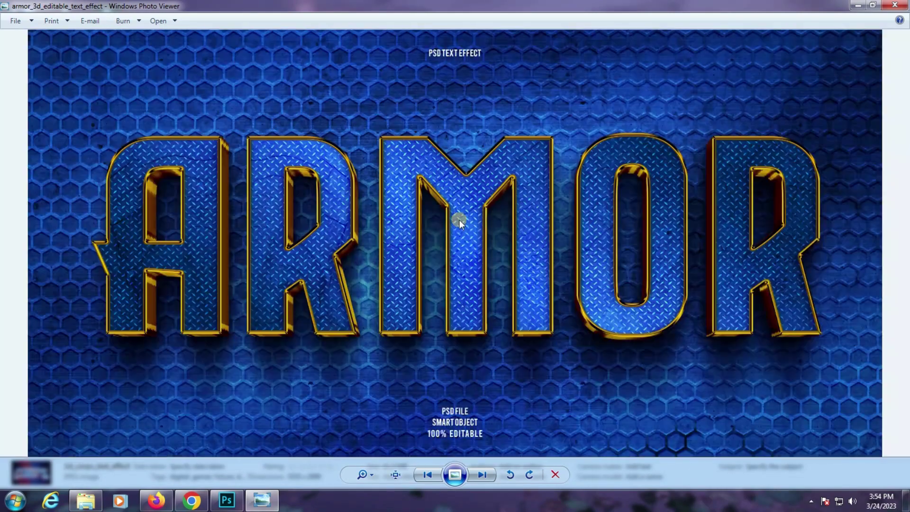
scroll(459, 219, down, 1)
scroll(459, 220, up, 1)
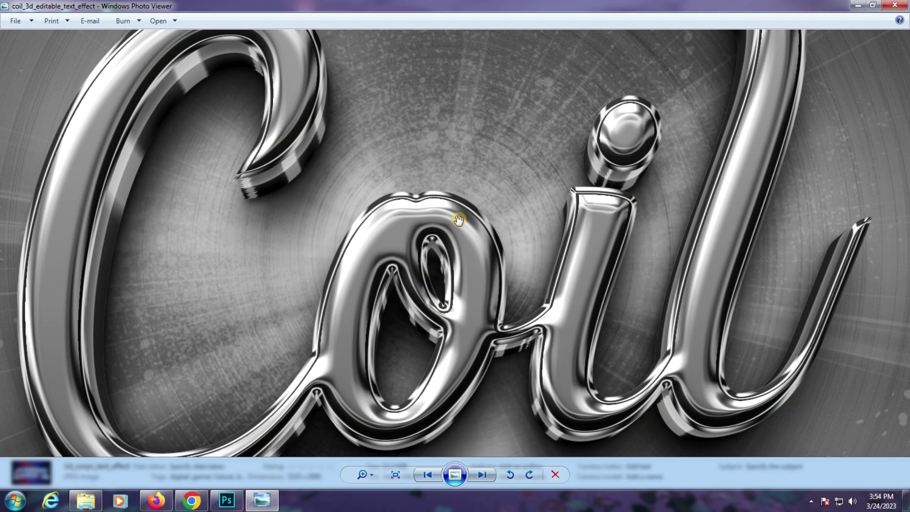
scroll(459, 220, down, 1)
scroll(459, 220, down, 1)
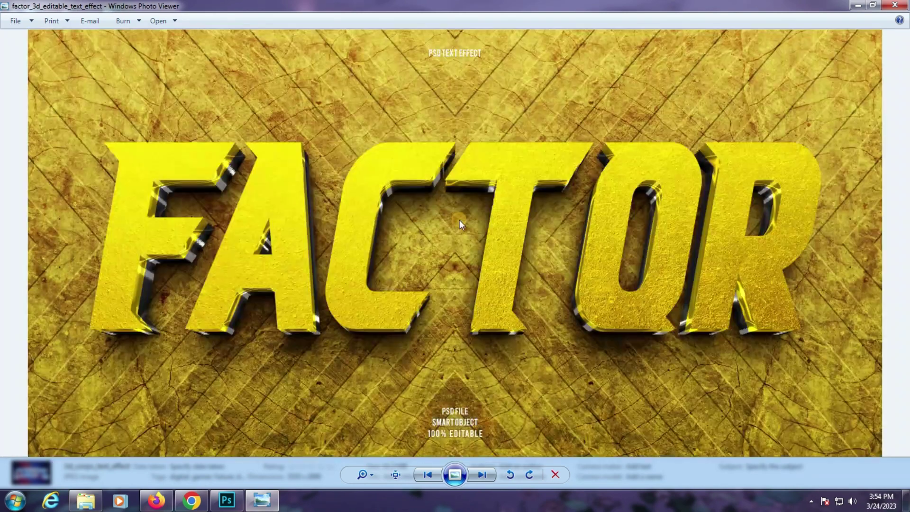
scroll(518, 211, up, 1)
scroll(520, 213, up, 1)
scroll(519, 212, down, 2)
scroll(520, 213, down, 1)
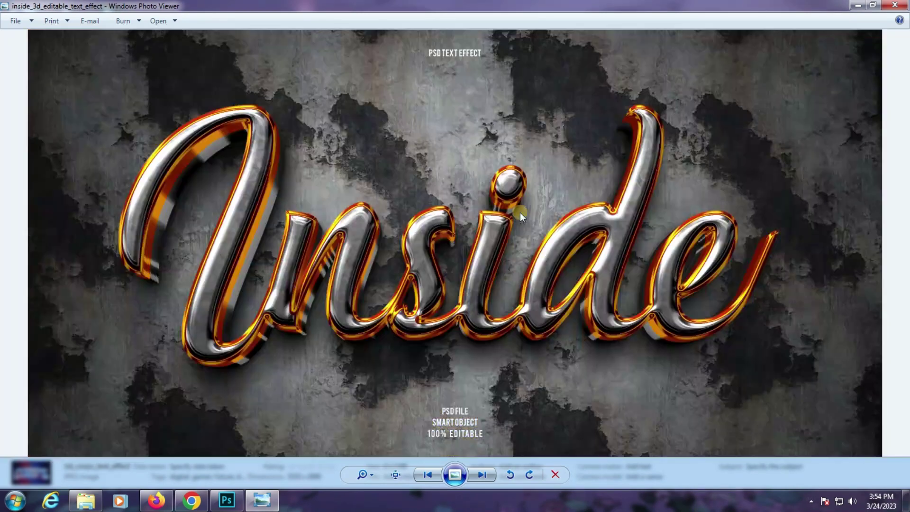
scroll(519, 212, up, 1)
scroll(519, 213, up, 1)
scroll(520, 212, down, 1)
scroll(519, 213, down, 1)
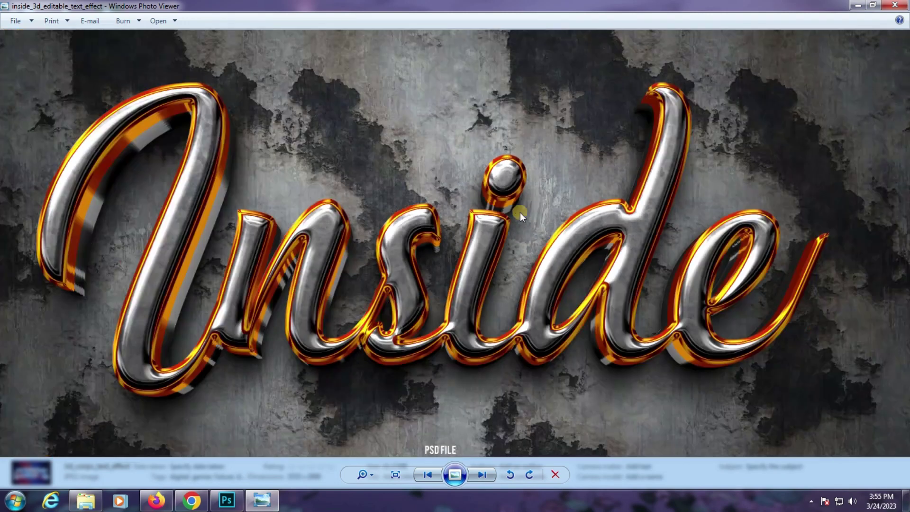
scroll(363, 259, down, 1)
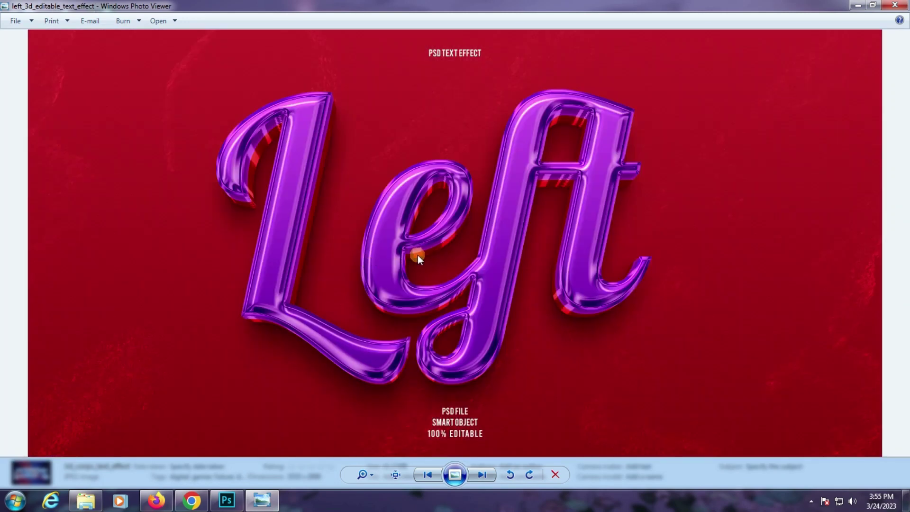
scroll(417, 255, up, 2)
scroll(421, 235, down, 1)
scroll(420, 236, down, 1)
scroll(417, 240, down, 1)
scroll(398, 244, up, 2)
scroll(398, 243, down, 1)
scroll(398, 244, down, 1)
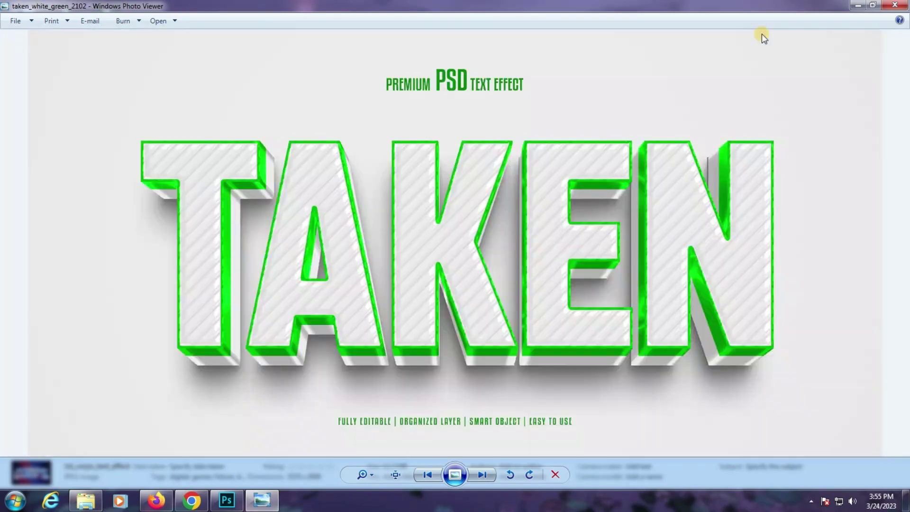
scroll(463, 251, up, 2)
scroll(464, 253, down, 2)
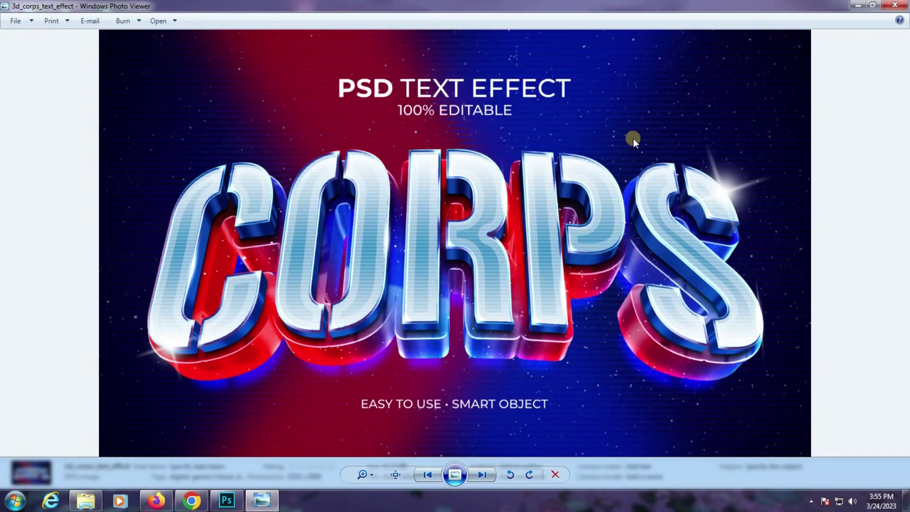
click(900, 4)
Step: Open the 3d_corps_text_effect PSD in Photoshop and move the plugin panel off the design
double_click(176, 109)
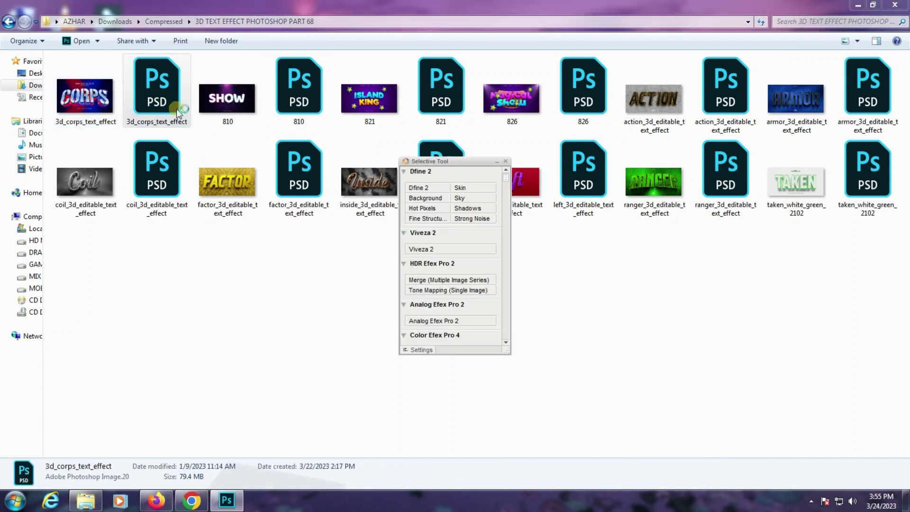
drag(181, 124, 492, 160)
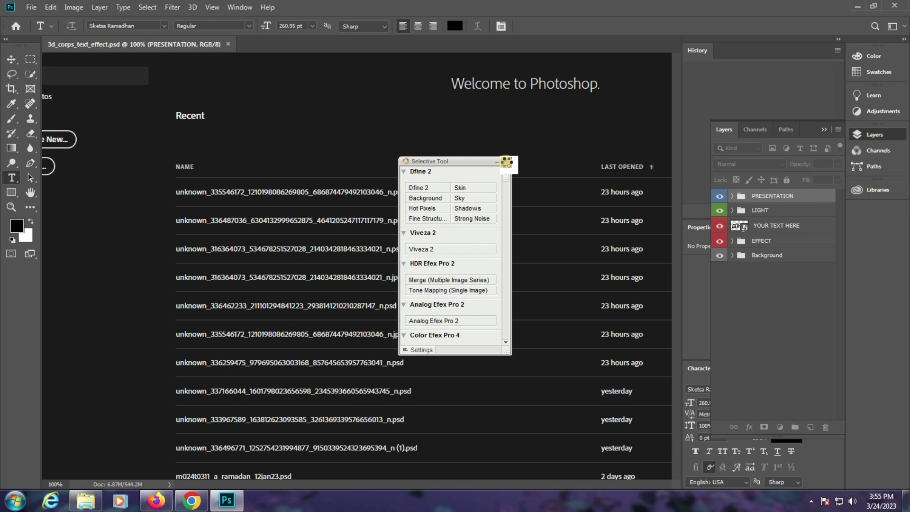
drag(503, 160, 454, 150)
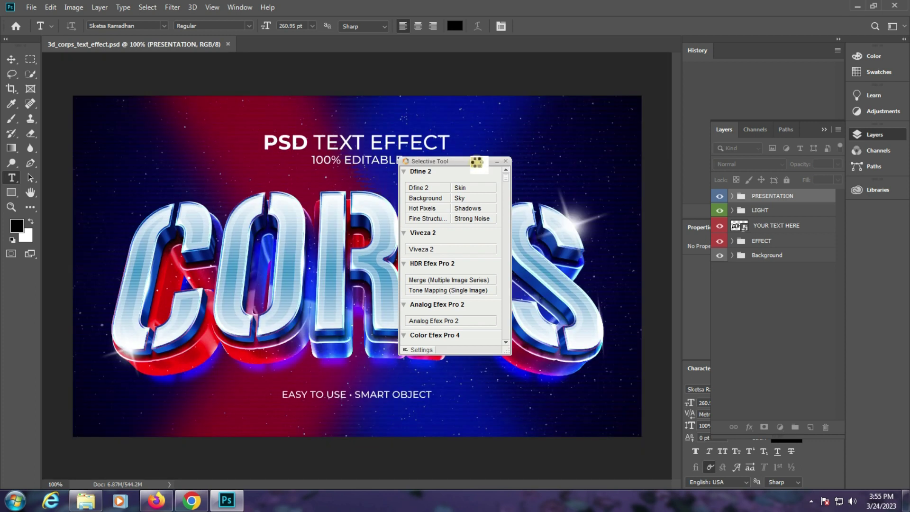
drag(455, 153, 506, 165)
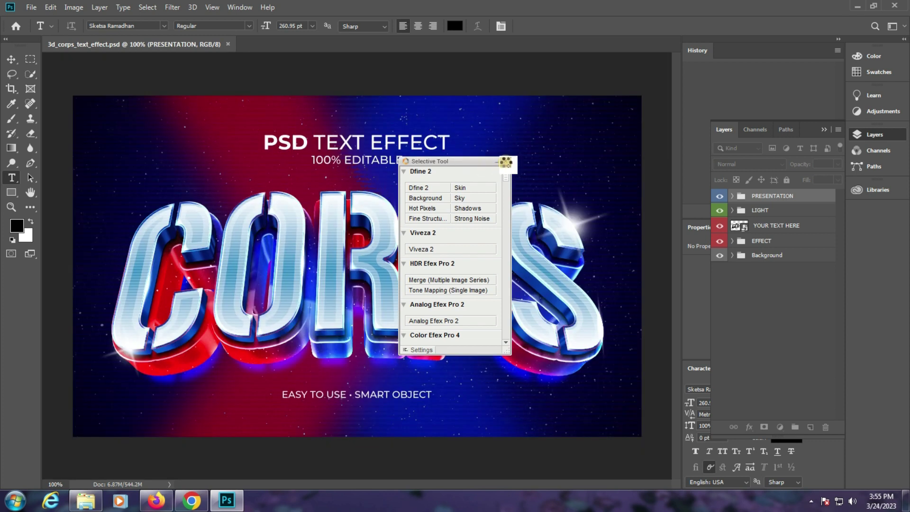
drag(506, 163, 508, 164)
drag(509, 163, 509, 165)
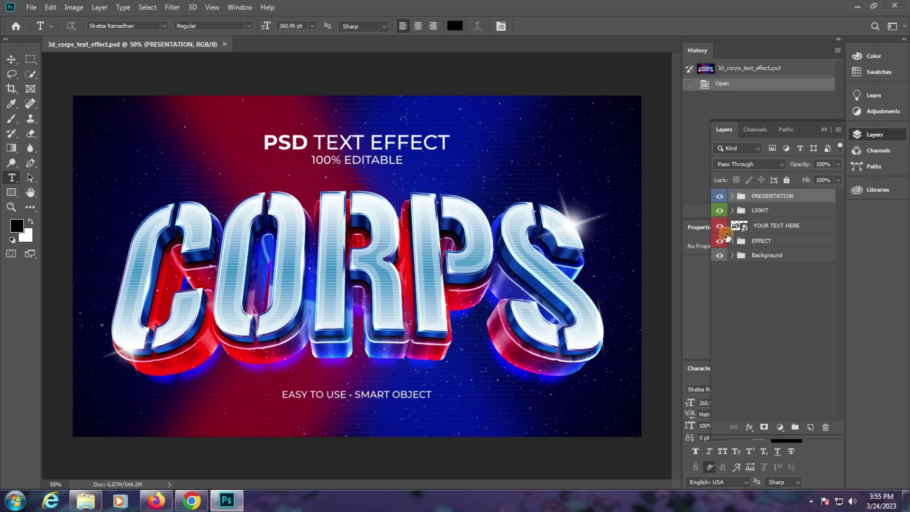
Step: Open the YOUR TEXT HERE smart object and copy the missing font name Gunplay into Firefox
double_click(742, 228)
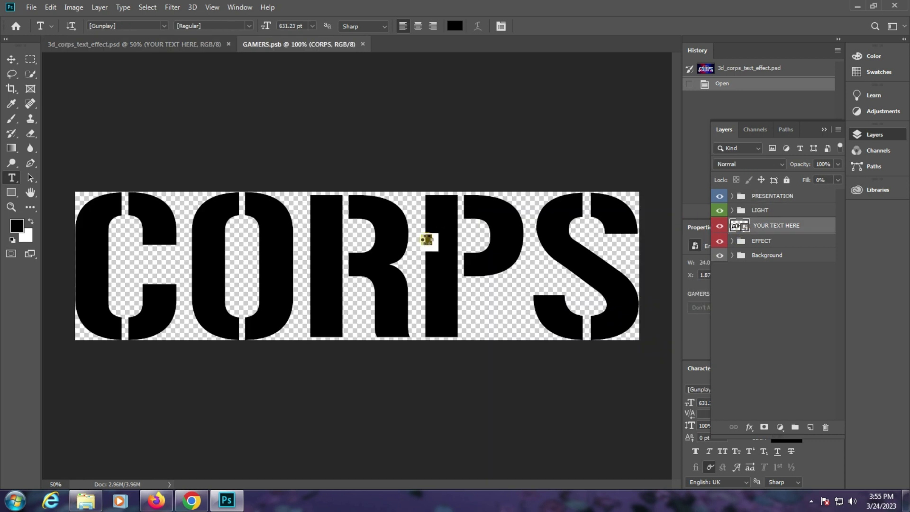
click(505, 271)
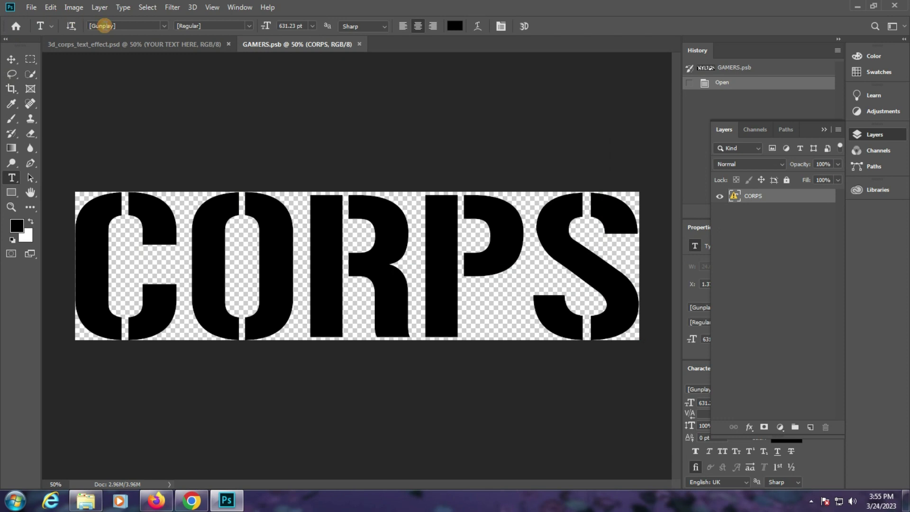
right_click(103, 26)
click(123, 64)
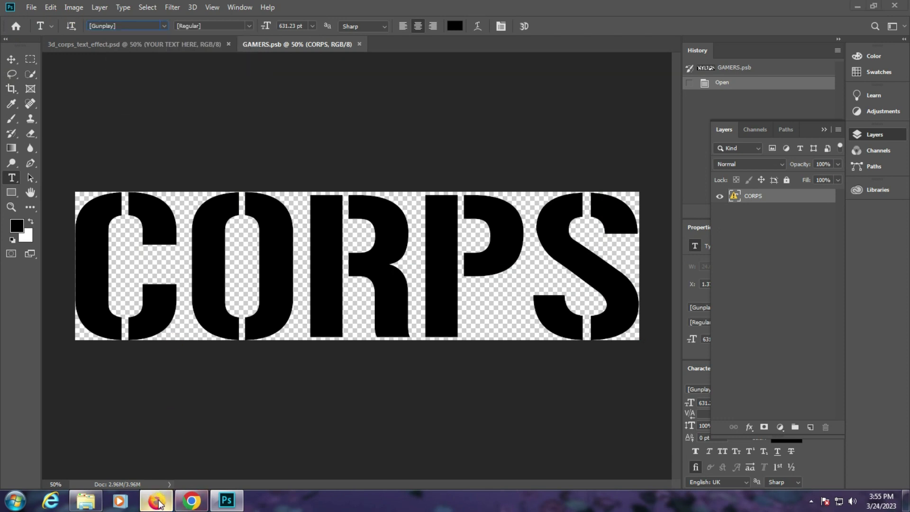
click(156, 501)
click(173, 76)
Step: Search Google for 'Gunplay font' and open the DaFont result
text([Gunplay])
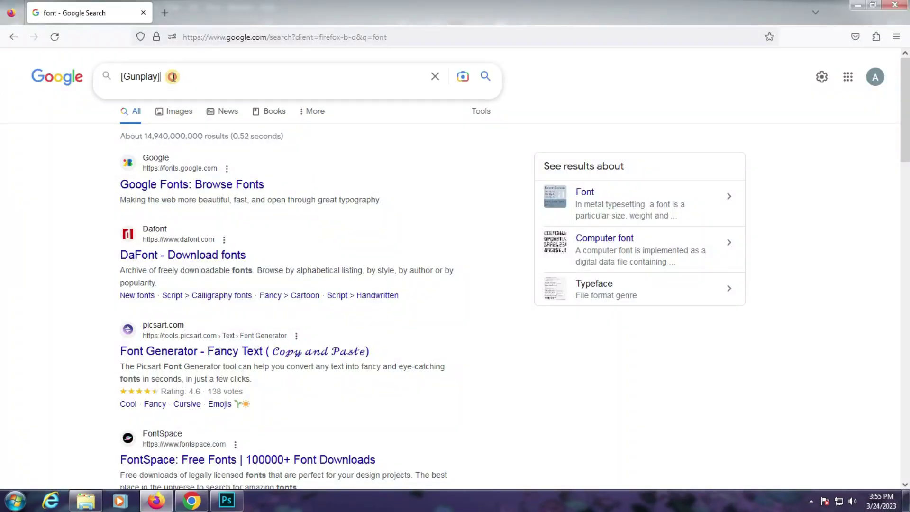
text( font)
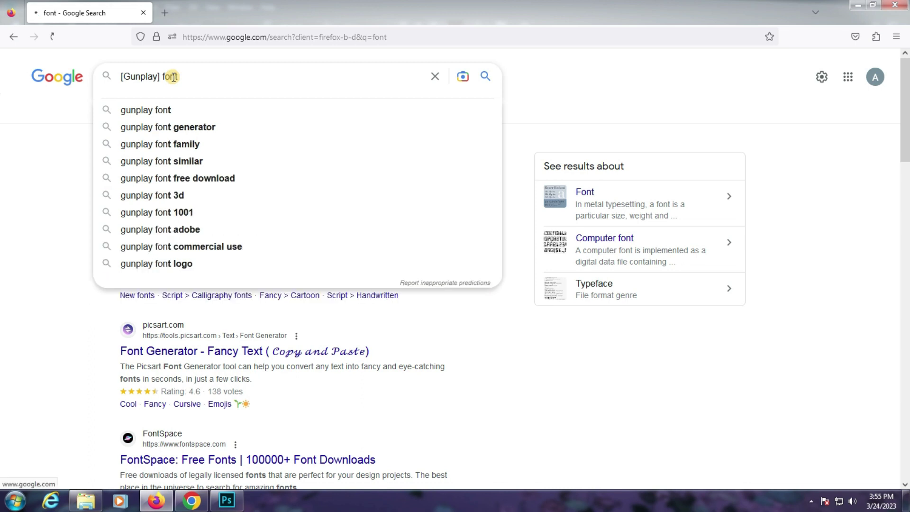
key(Return)
click(157, 185)
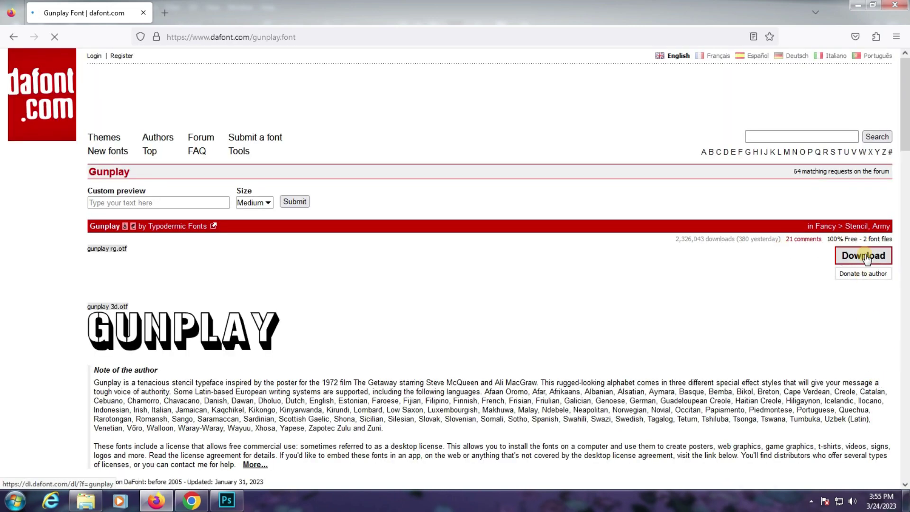
Step: Download gunplay.zip and install the regular Gunplay font after previewing the files
click(864, 258)
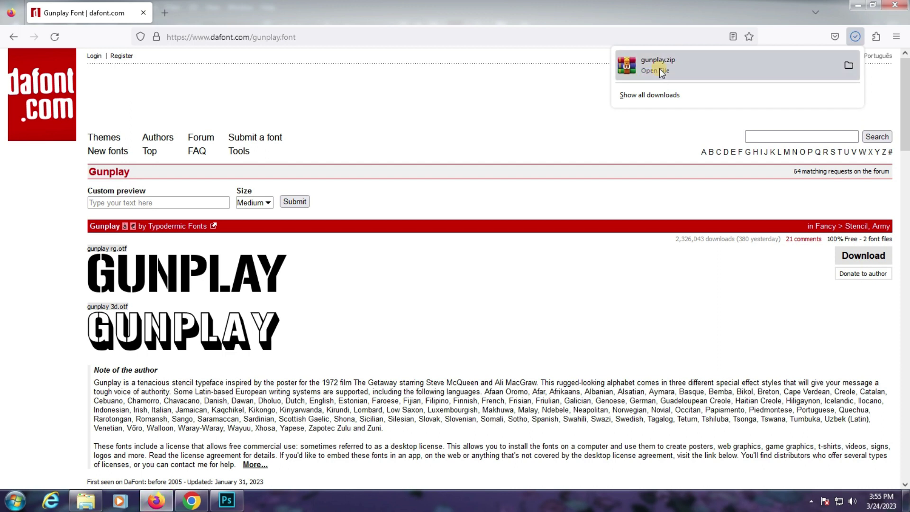
click(98, 147)
double_click(98, 139)
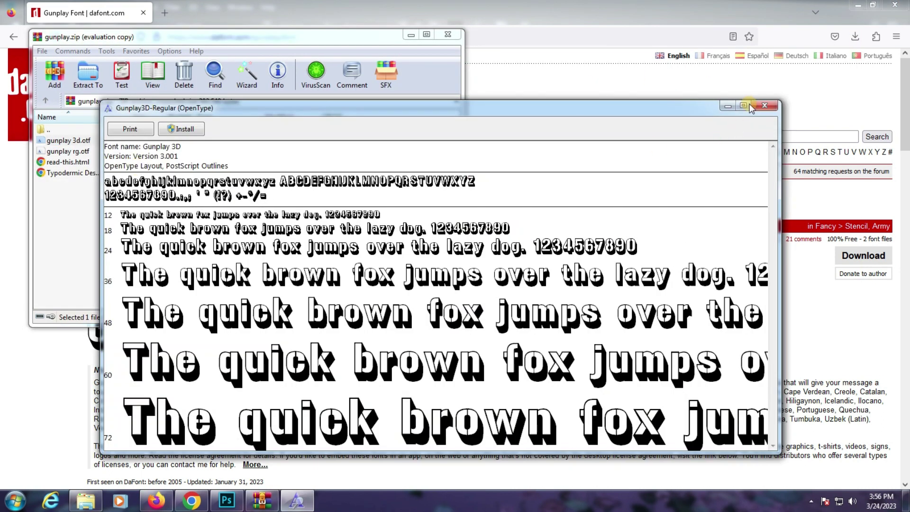
click(755, 108)
double_click(127, 150)
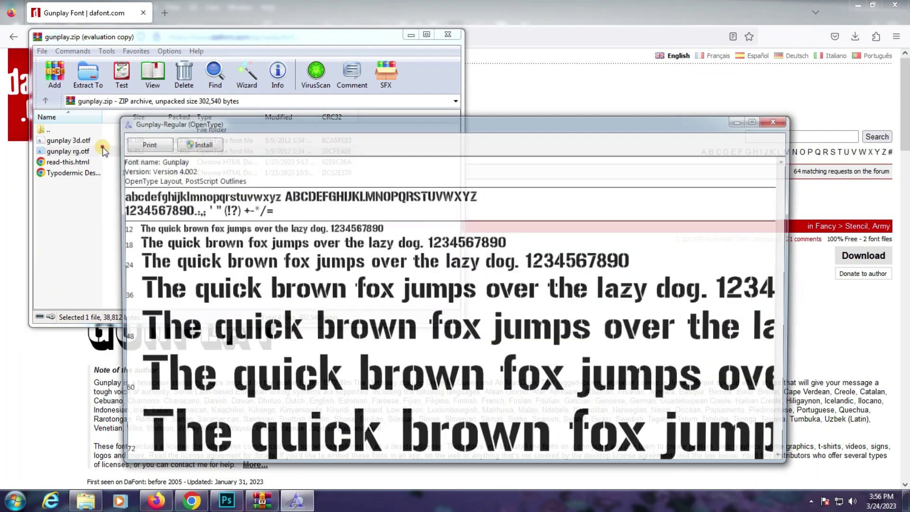
click(226, 501)
Step: Replace the CORPS text with AZHAR in Gunplay and save the smart object
click(420, 268)
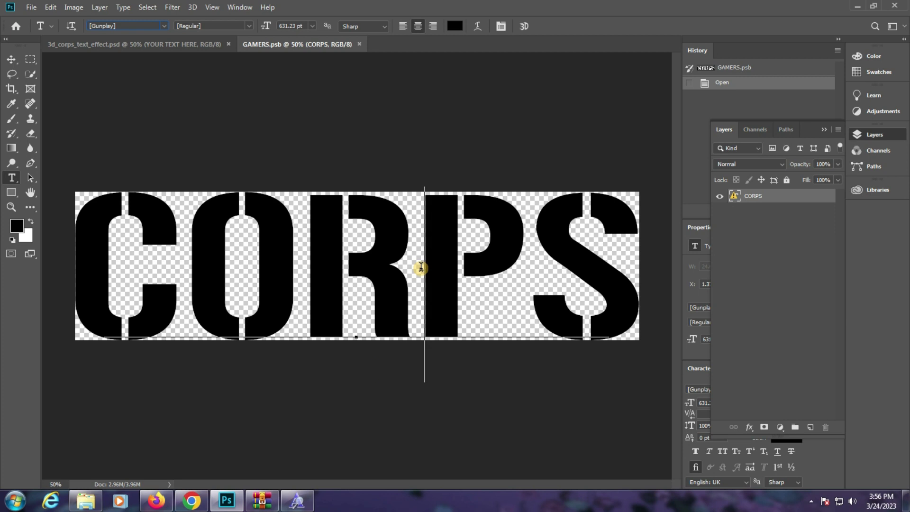
click(440, 206)
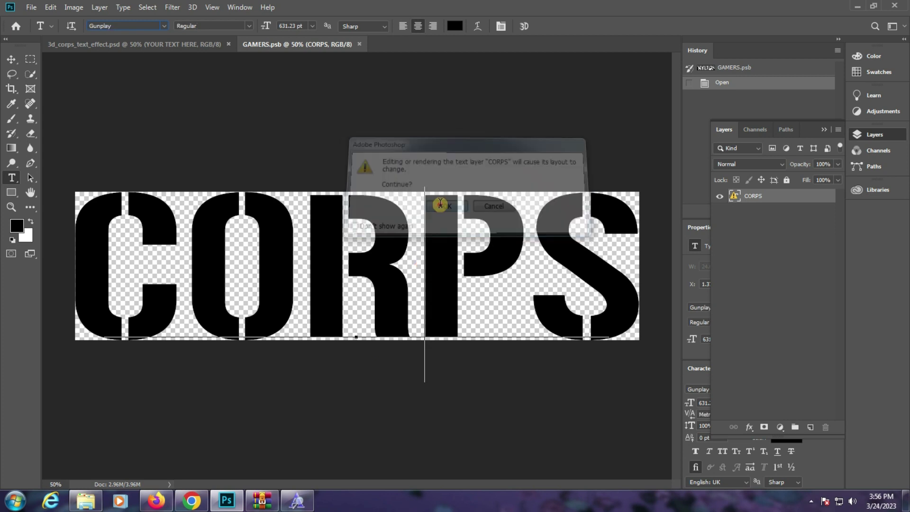
key(ctrl+a)
text(AZA)
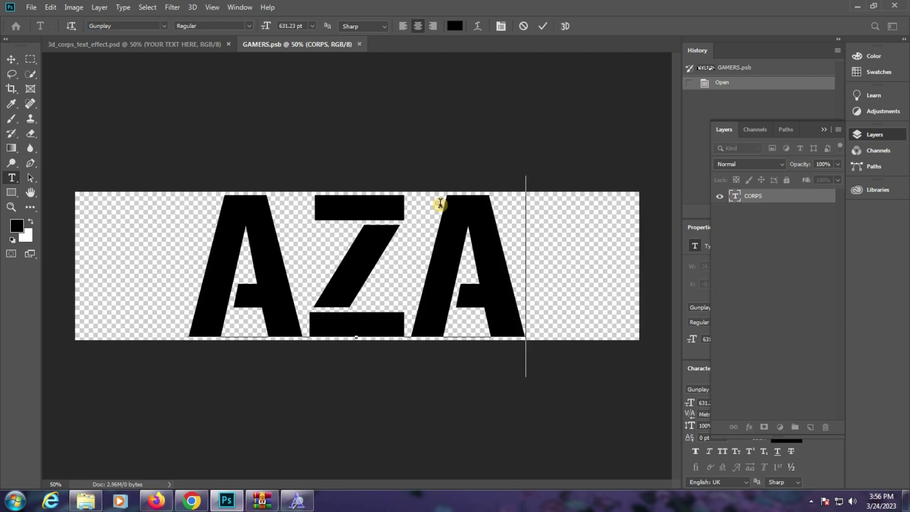
key(BackSpace)
text(HAR)
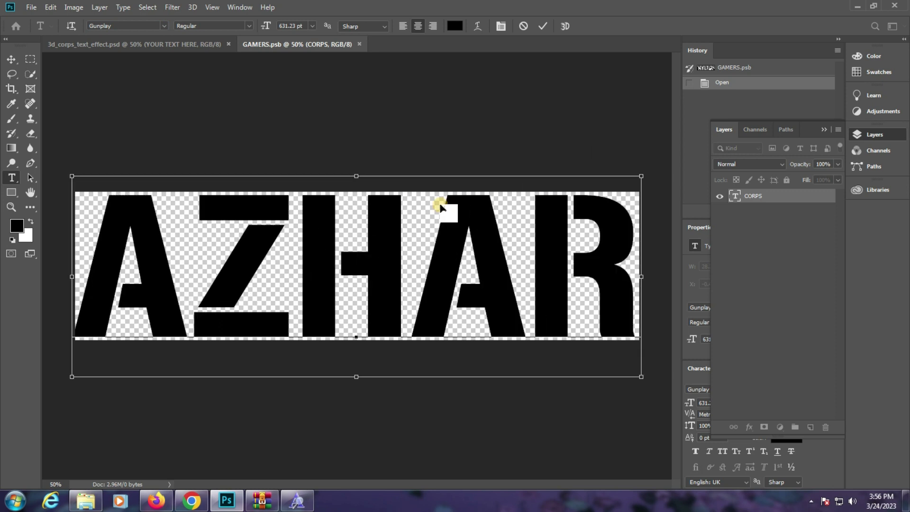
key(ctrl+s)
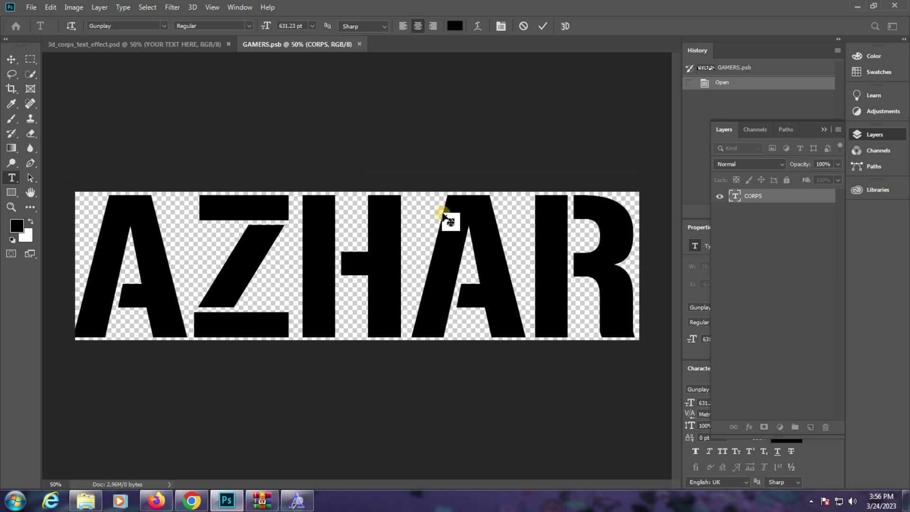
drag(242, 41, 189, 44)
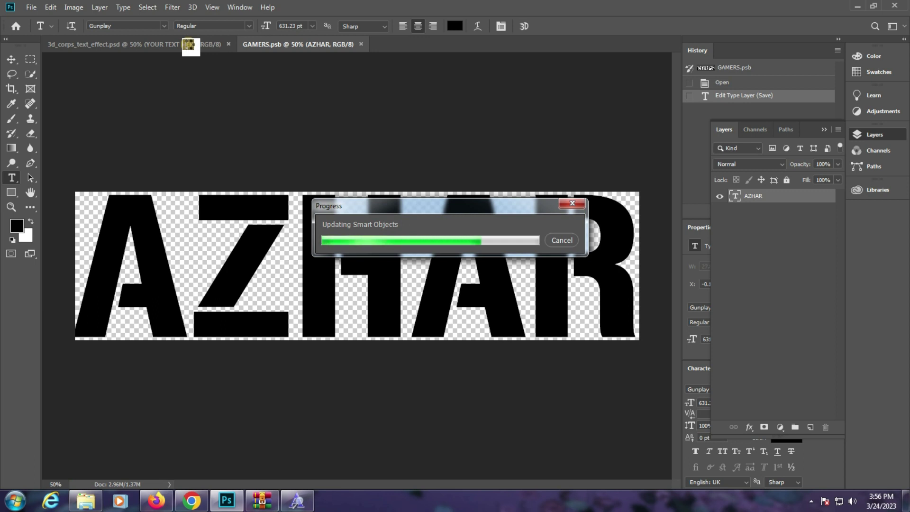
Step: View the chrome template now reading AZHAR, then select the 810 PSD in the template folder
click(188, 44)
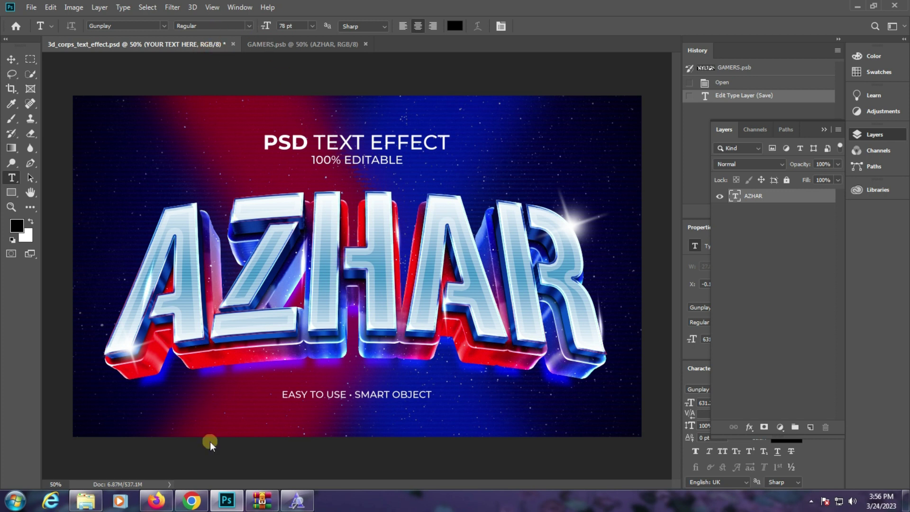
click(85, 500)
click(311, 329)
click(233, 120)
Step: Open 810.psd, close the chrome AZHAR document without saving, and open the Your text here smart object
double_click(282, 92)
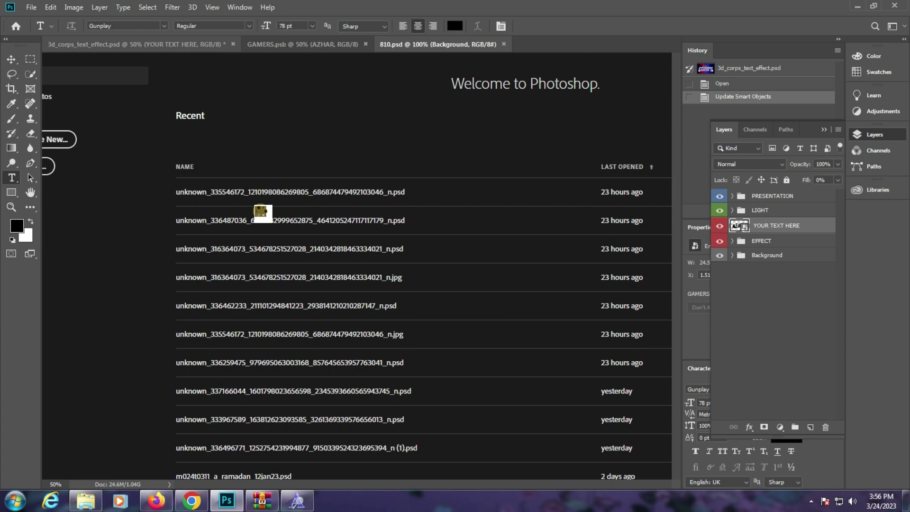
key(z)
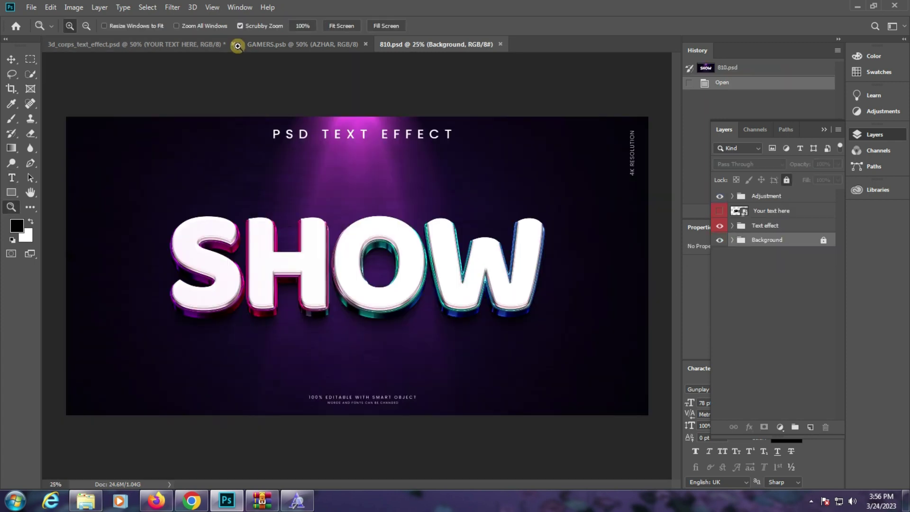
click(232, 44)
click(233, 44)
click(450, 190)
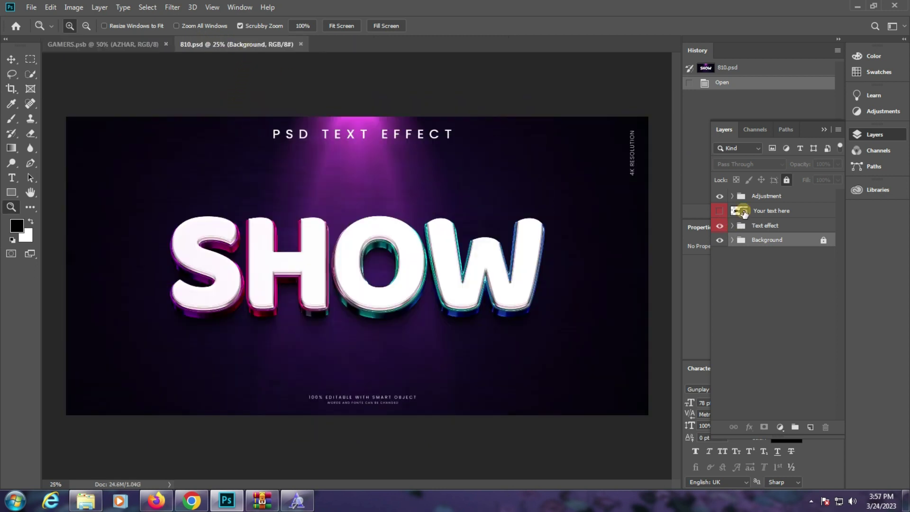
drag(739, 211, 514, 209)
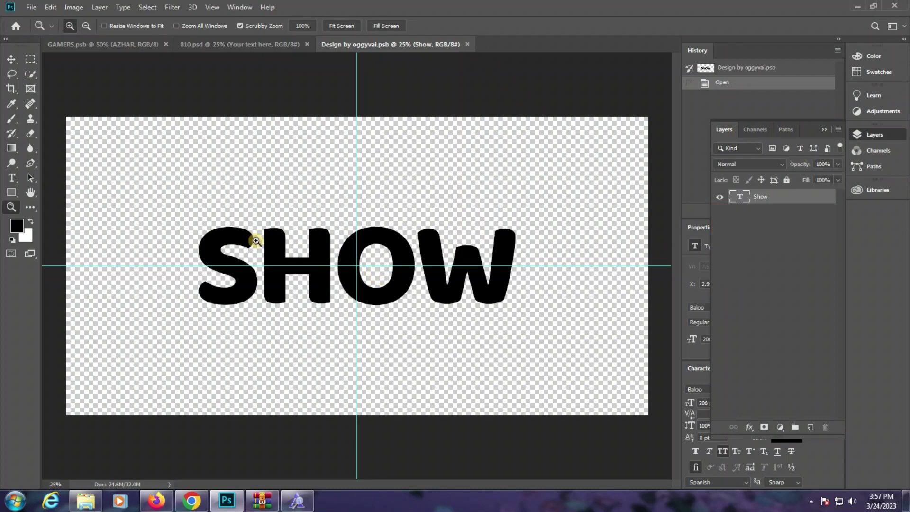
Step: Change the SHOW text to AZHAR, save the smart object, and return to 810.psd
click(11, 177)
click(286, 229)
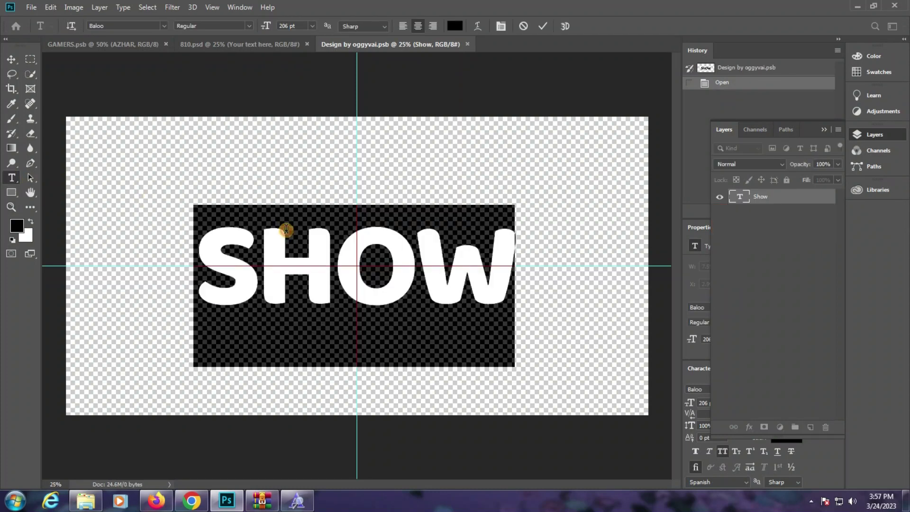
key(ctrl+a)
text(AZHAR)
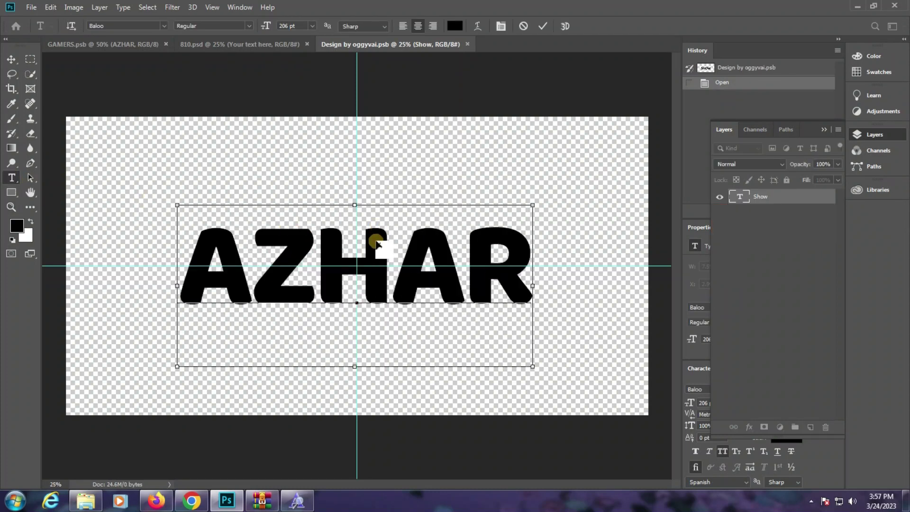
key(ctrl+s)
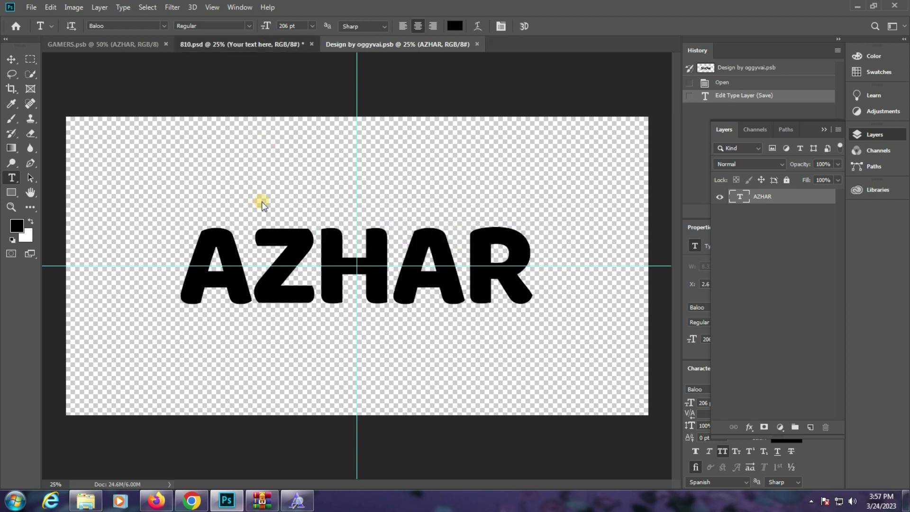
key(ctrl+shift+Tab)
Step: Zoom in on the purple AZHAR lettering and its letter Z, then fit the image on screen
click(12, 207)
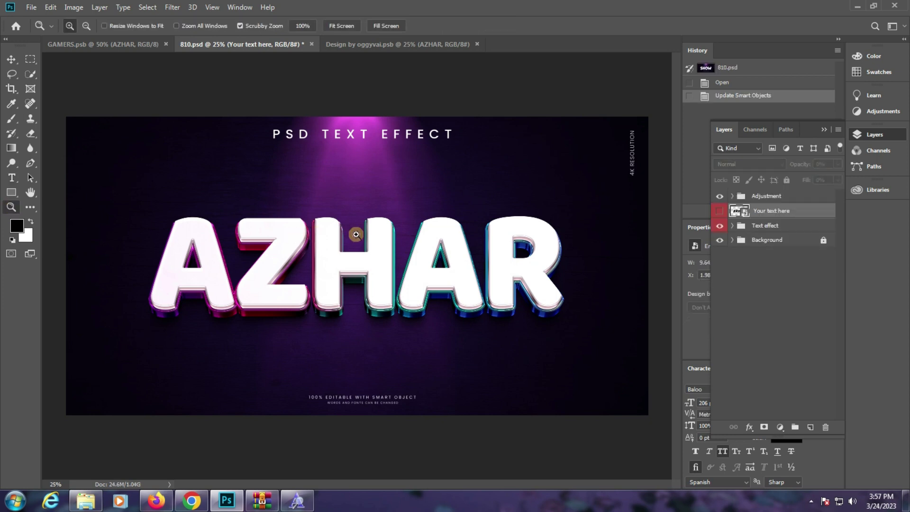
click(356, 234)
click(223, 257)
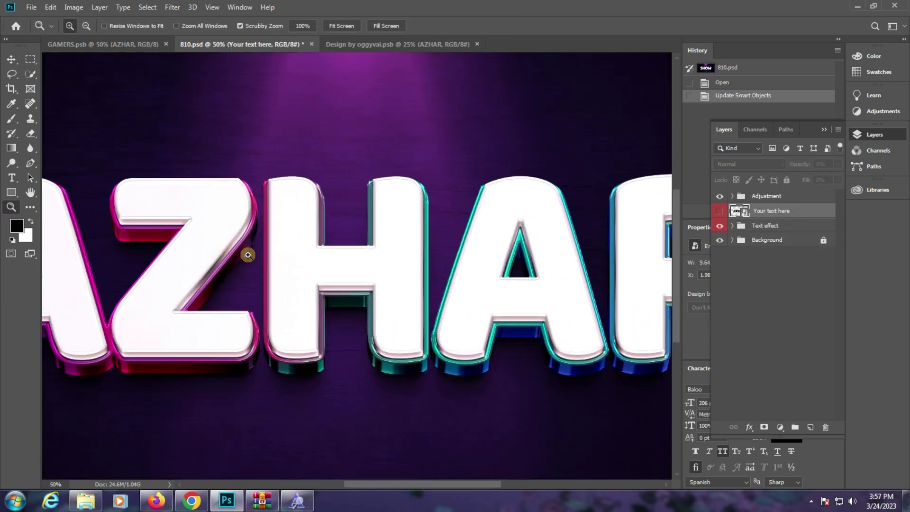
right_click(226, 257)
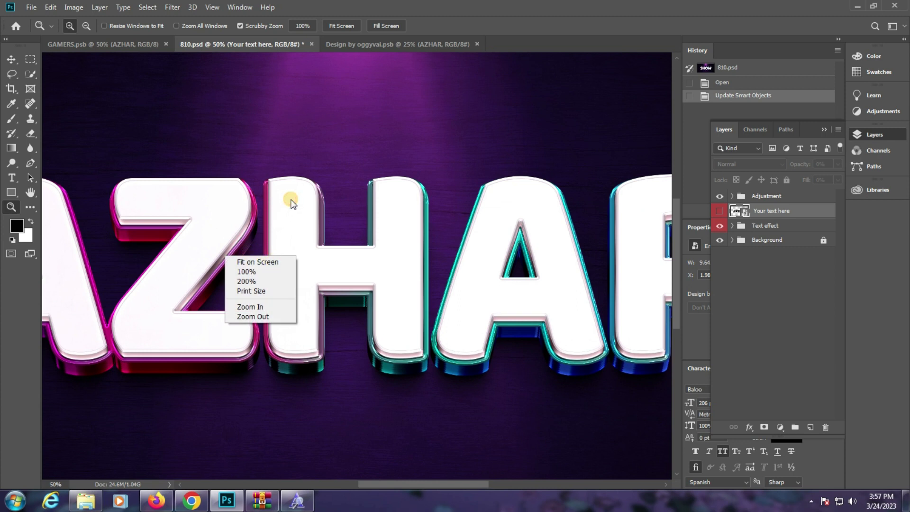
key(ctrl+0)
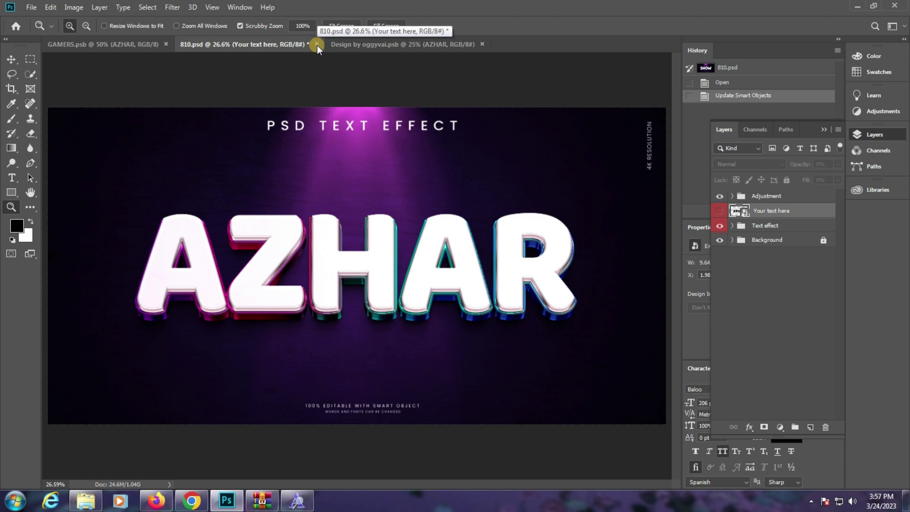
Step: Close the 810 and GAMERS documents and open the 821 PSD template from the folder
click(317, 45)
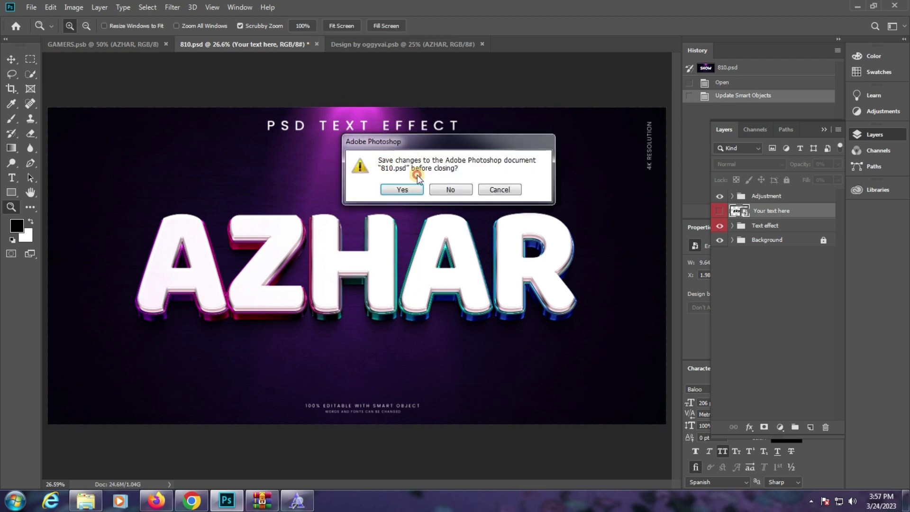
click(417, 188)
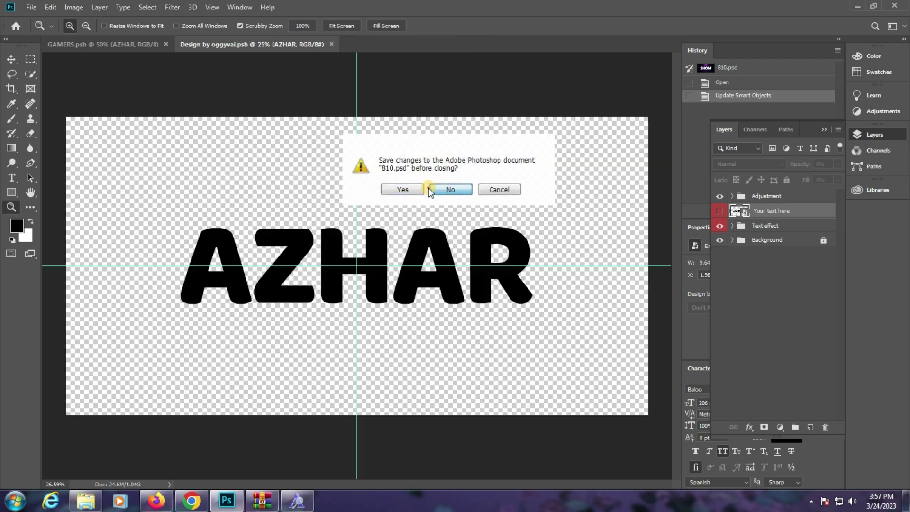
click(166, 44)
click(82, 501)
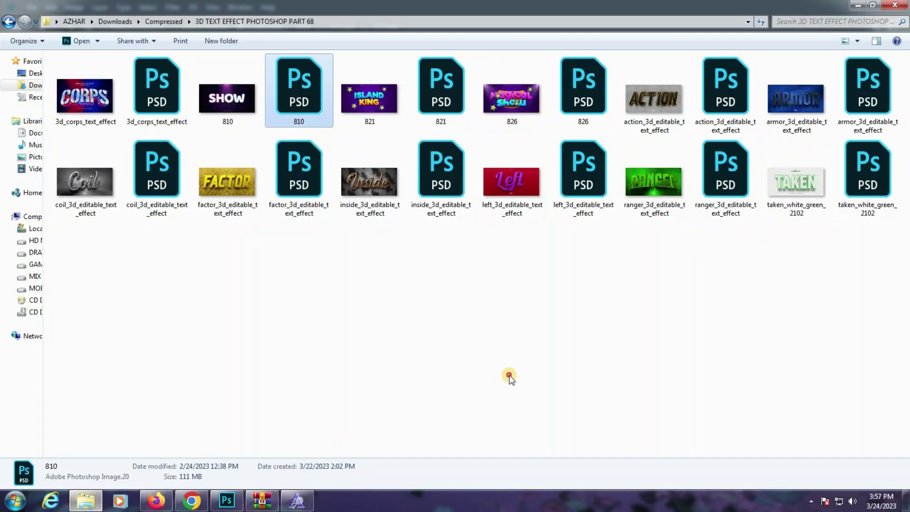
click(372, 114)
double_click(428, 101)
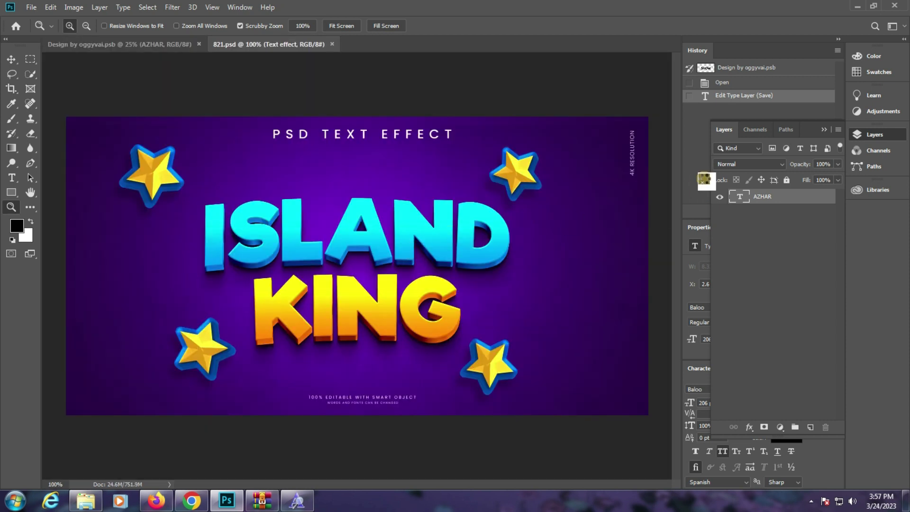
Step: Open the KING smart object in the Text effect group and copy its missing font name, Riffic
click(733, 211)
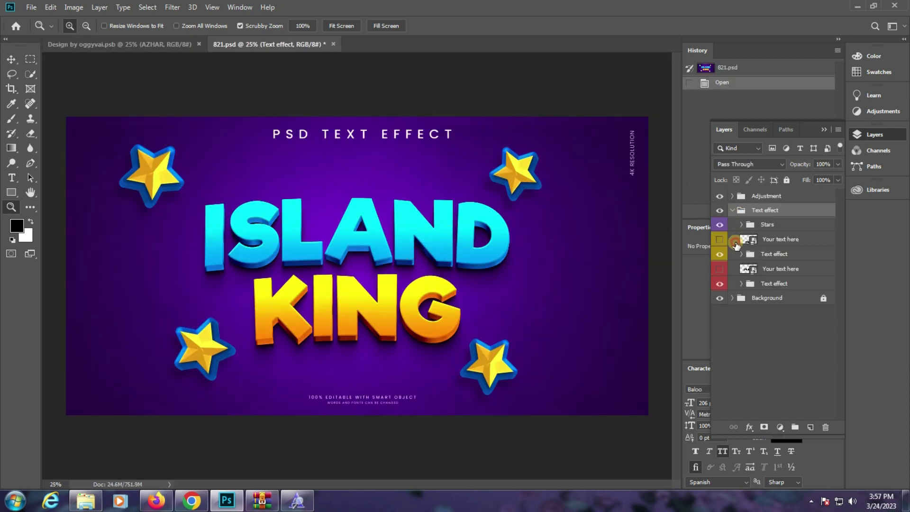
double_click(750, 239)
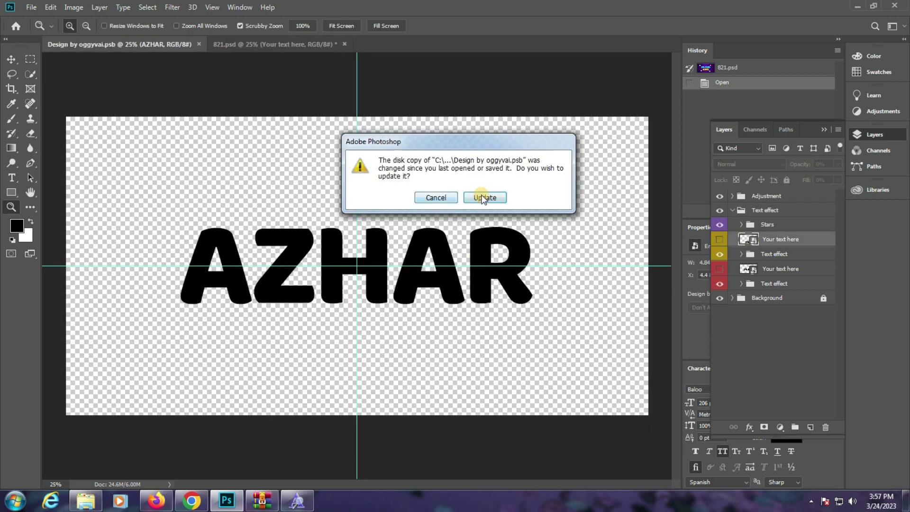
click(487, 198)
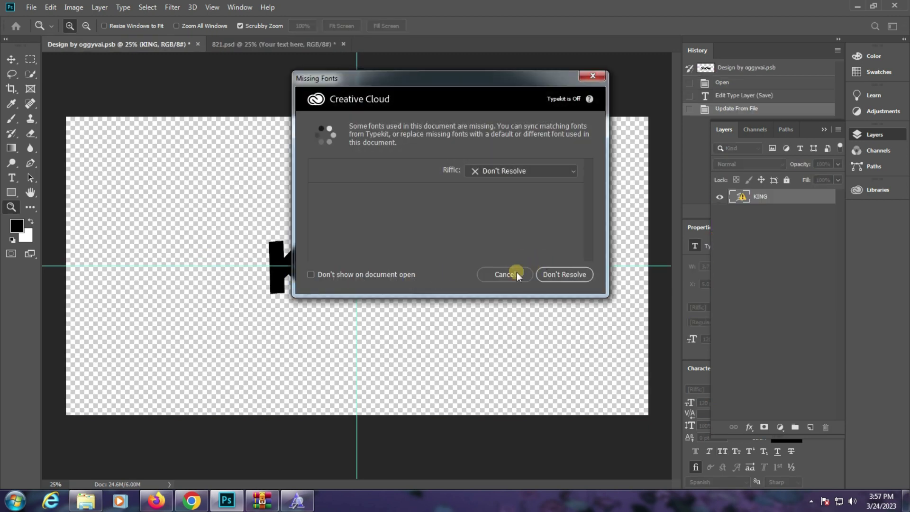
click(517, 274)
click(11, 178)
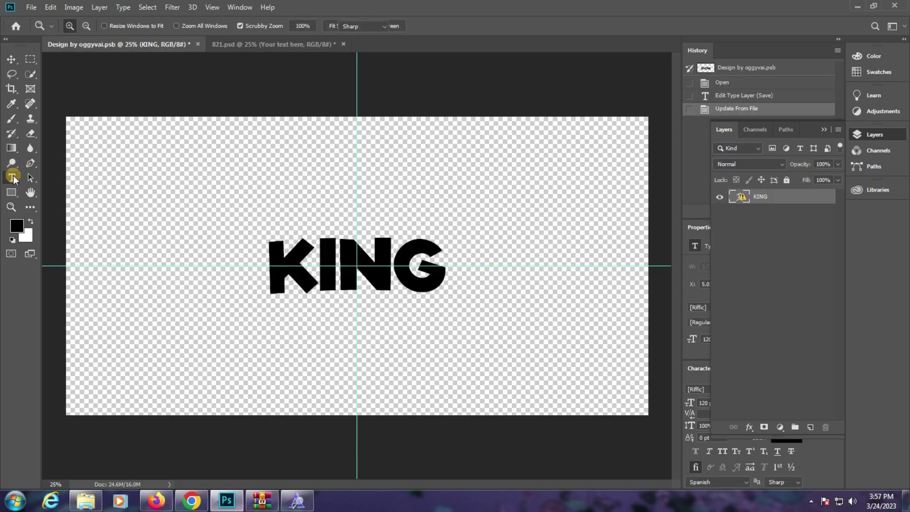
click(316, 253)
click(471, 219)
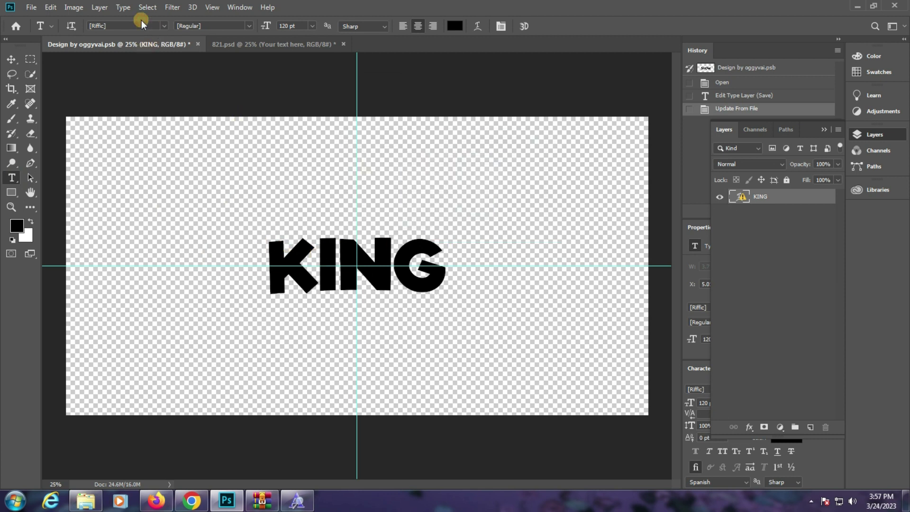
right_click(135, 23)
click(152, 60)
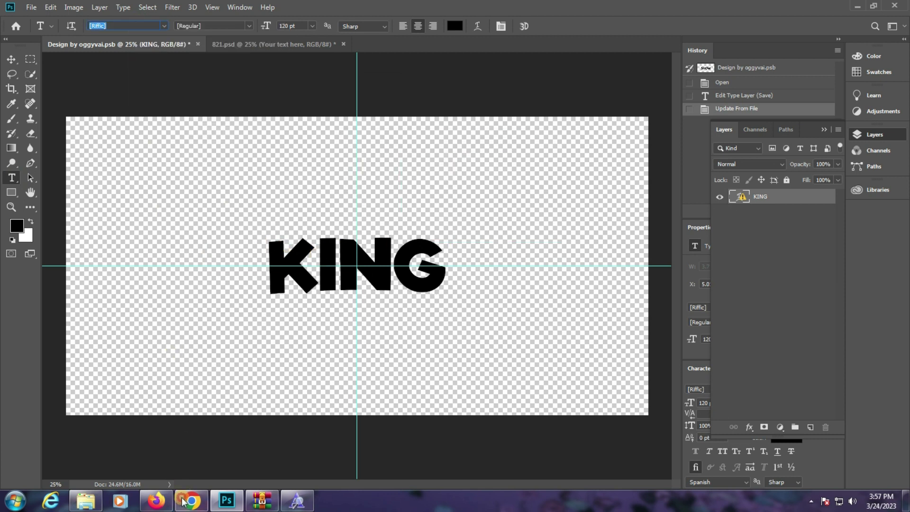
Step: Search DaFont for Riffic, download riffic.zip and install Riffic Free Bold, replacing the existing copy
click(156, 500)
click(558, 238)
click(777, 133)
key(Return)
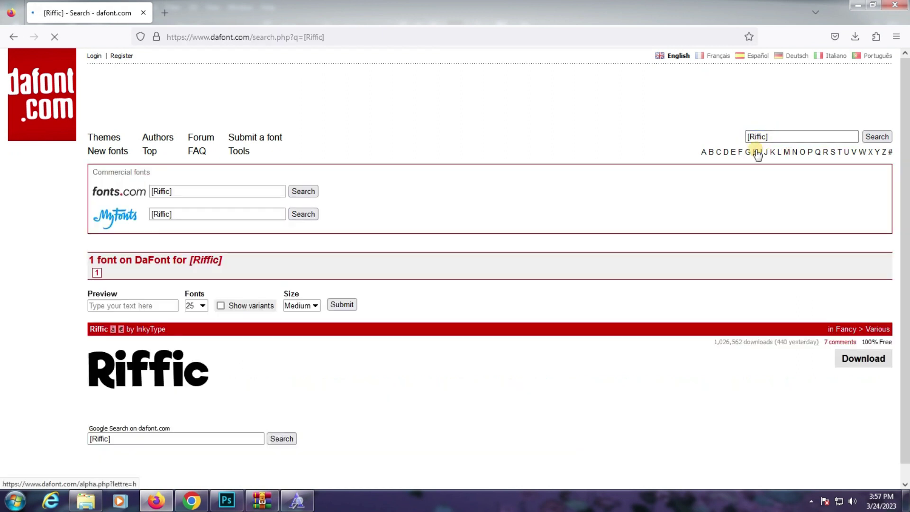
click(889, 365)
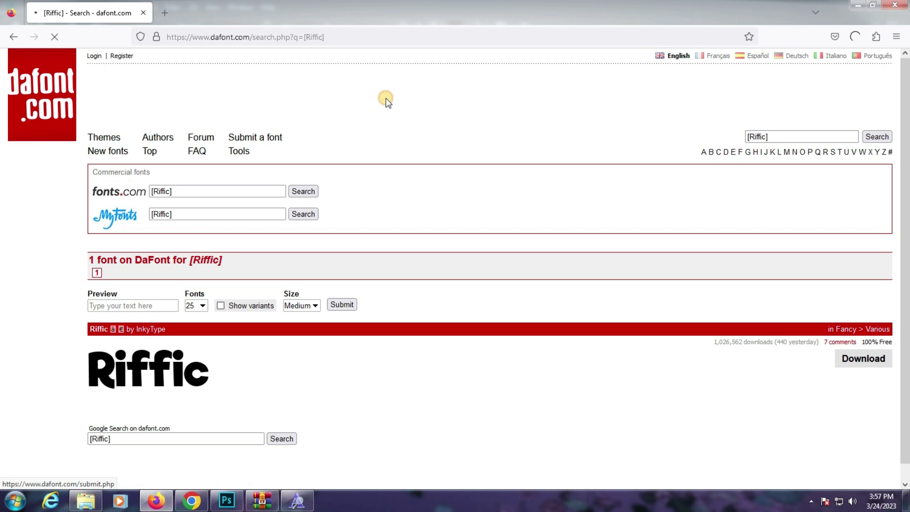
click(645, 78)
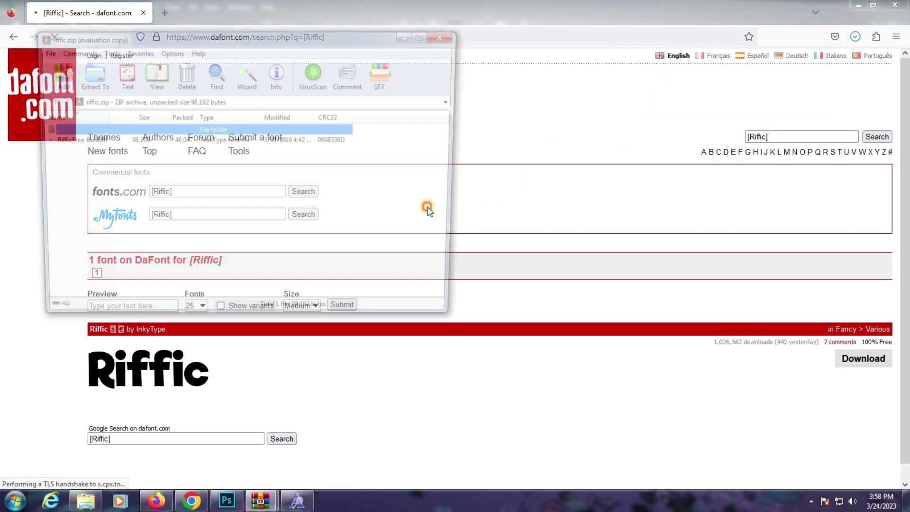
double_click(51, 142)
click(137, 86)
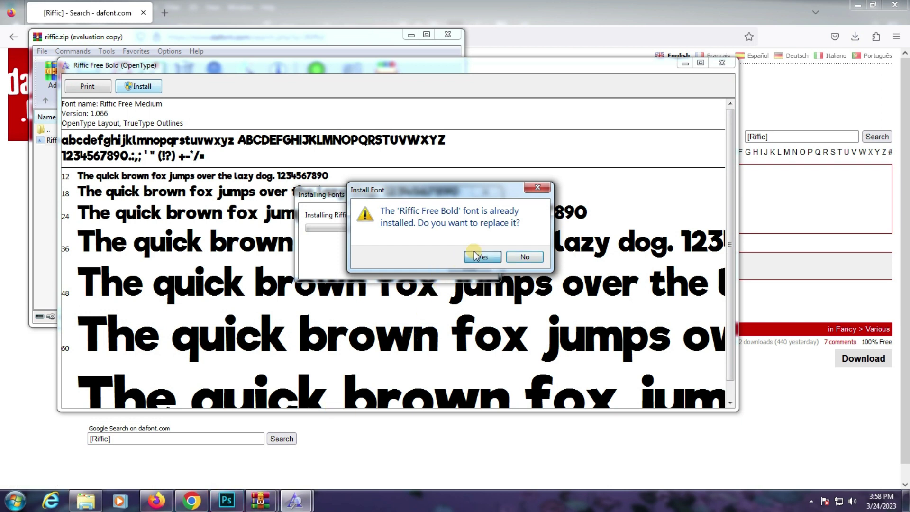
click(475, 258)
Step: Start editing the KING text in its smart object, working past the missing-font prompts
click(227, 499)
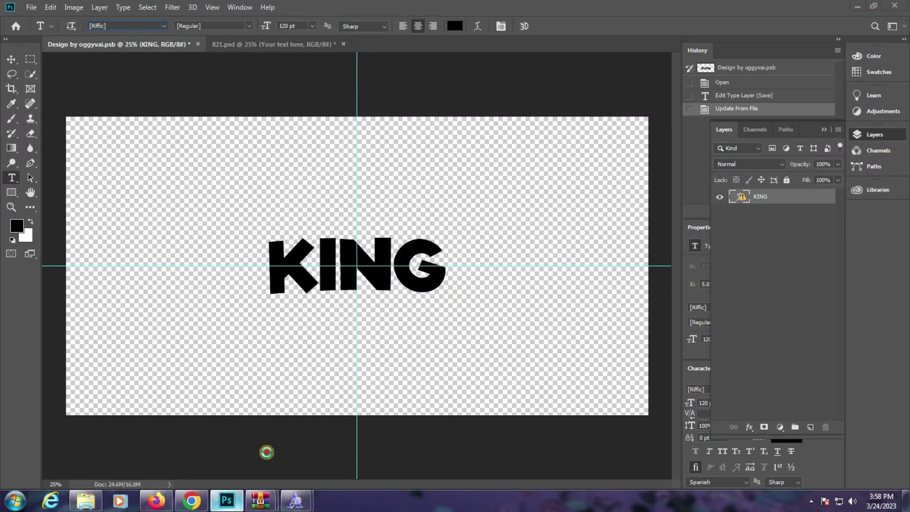
click(356, 269)
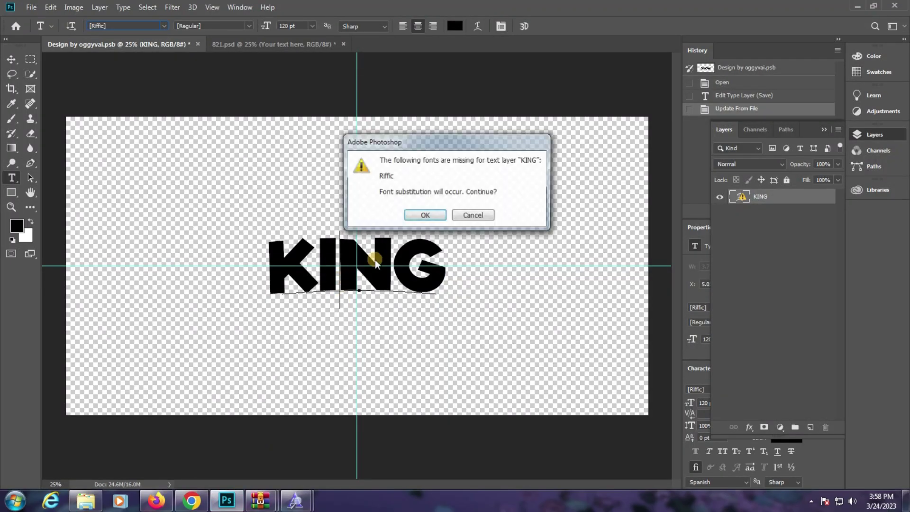
click(470, 214)
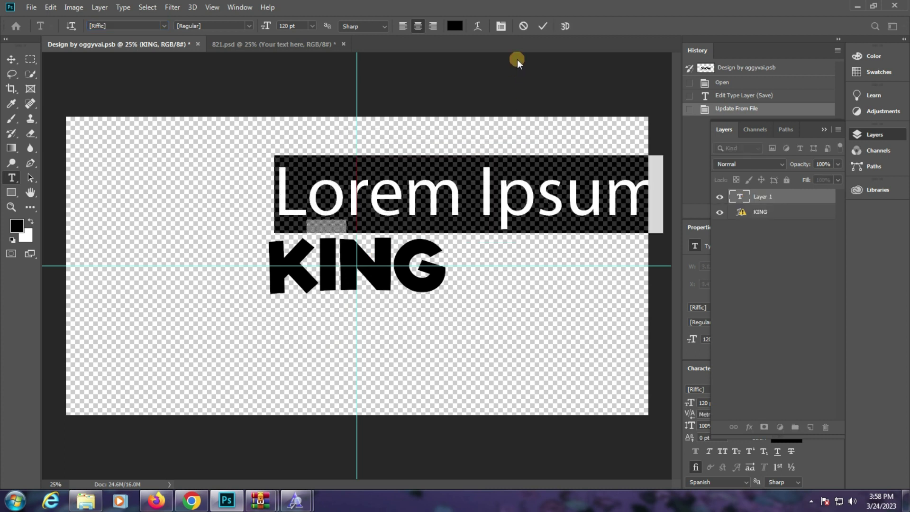
click(345, 263)
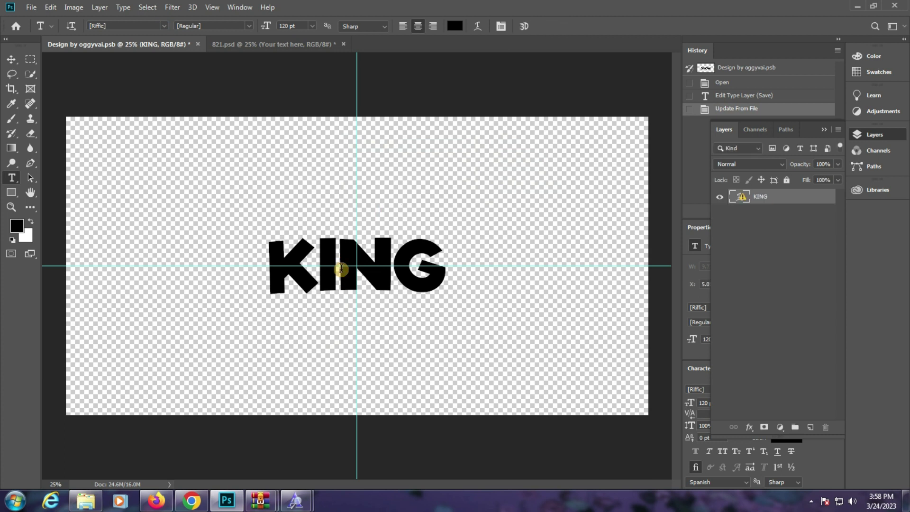
click(427, 215)
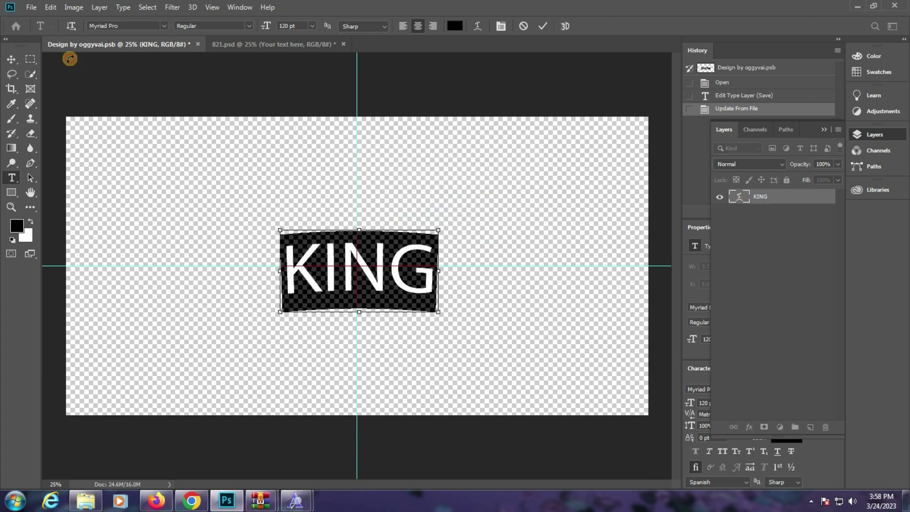
Step: Set the text in Riffic Free Bold, replace it with AZHAR, and commit
click(121, 26)
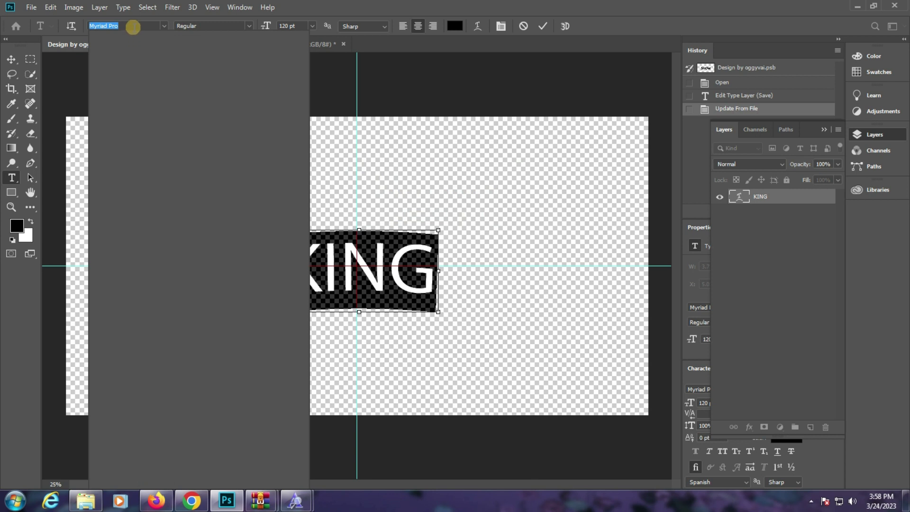
text(Riffic)
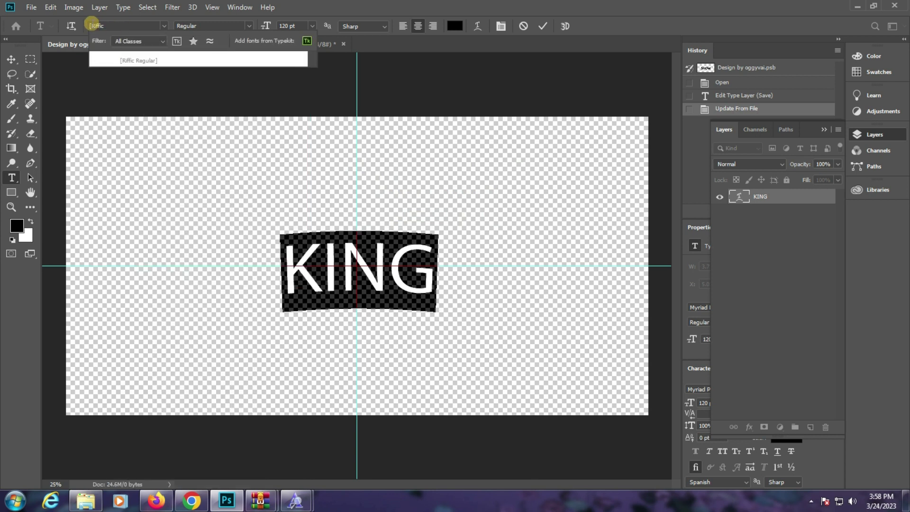
click(169, 59)
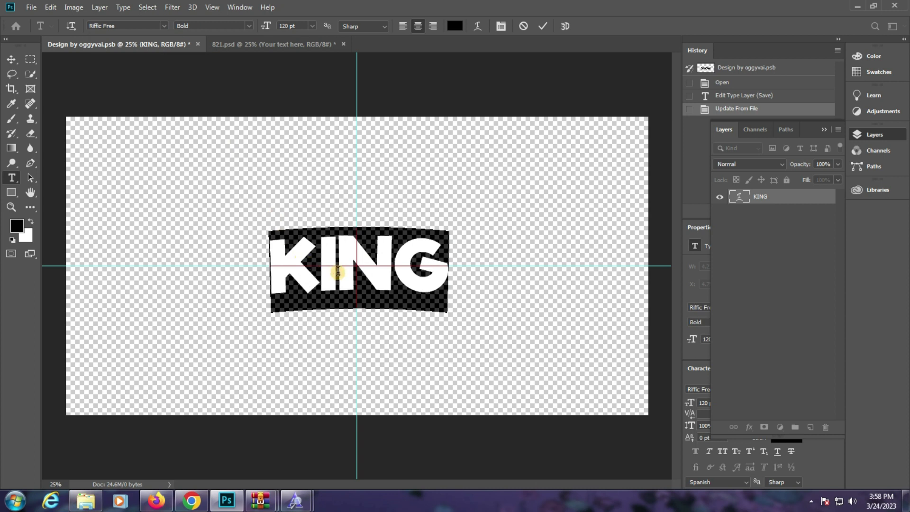
text(A)
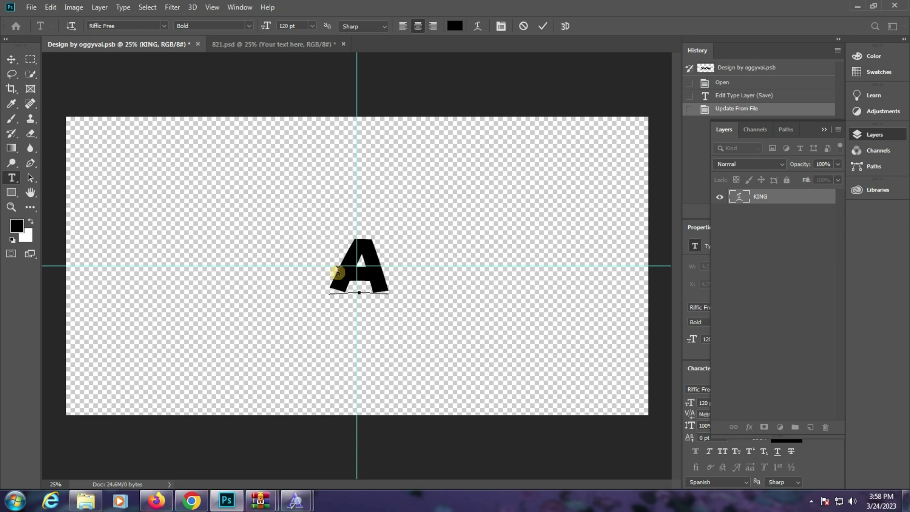
text(ZHA)
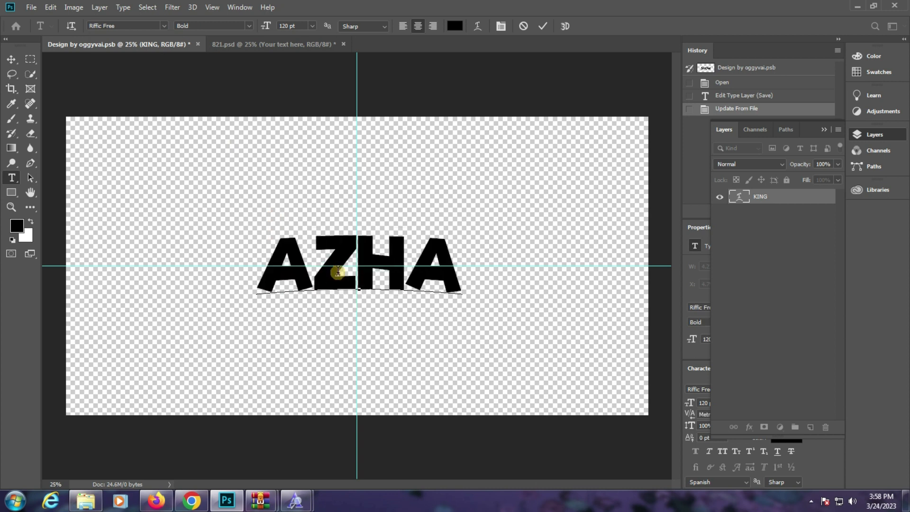
text(R)
key(ctrl+a)
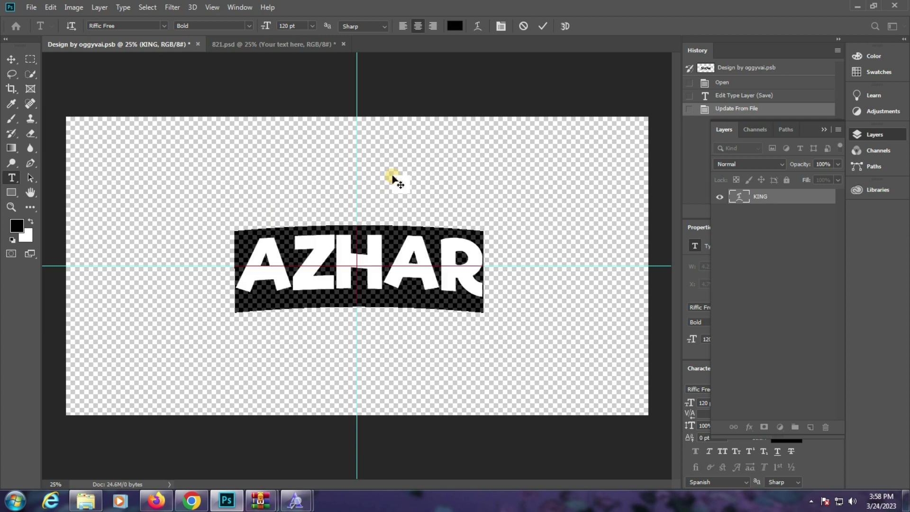
click(542, 28)
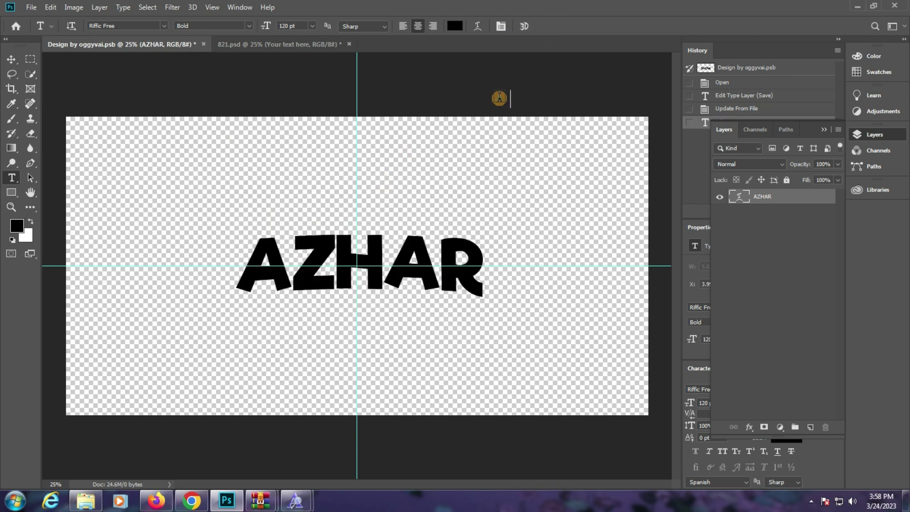
Step: Save the AZHAR smart object so the 821 template updates
click(250, 43)
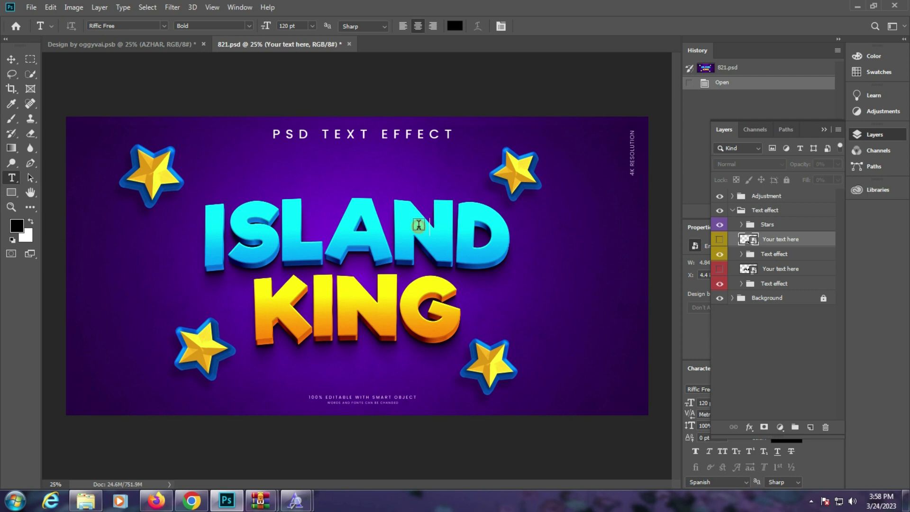
click(147, 47)
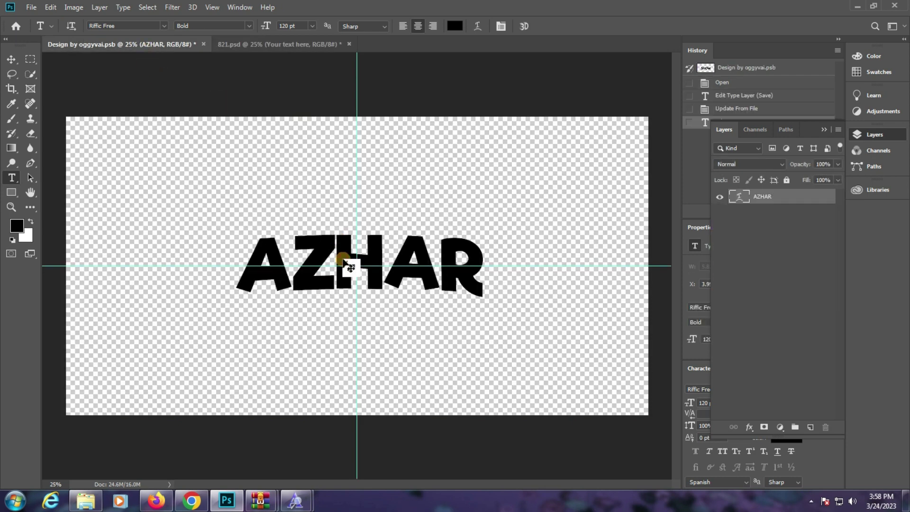
key(ctrl+s)
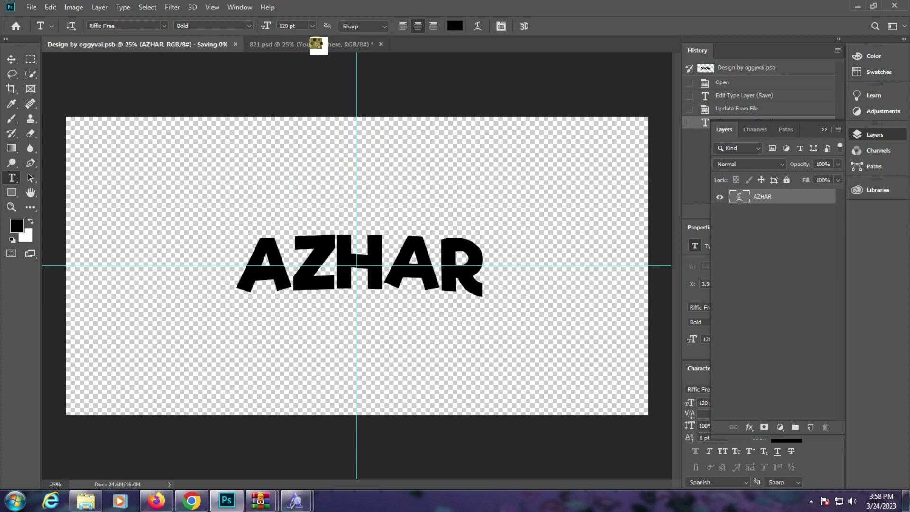
Step: Open the ISLAND word's smart object from the 821.psd Layers panel
click(316, 44)
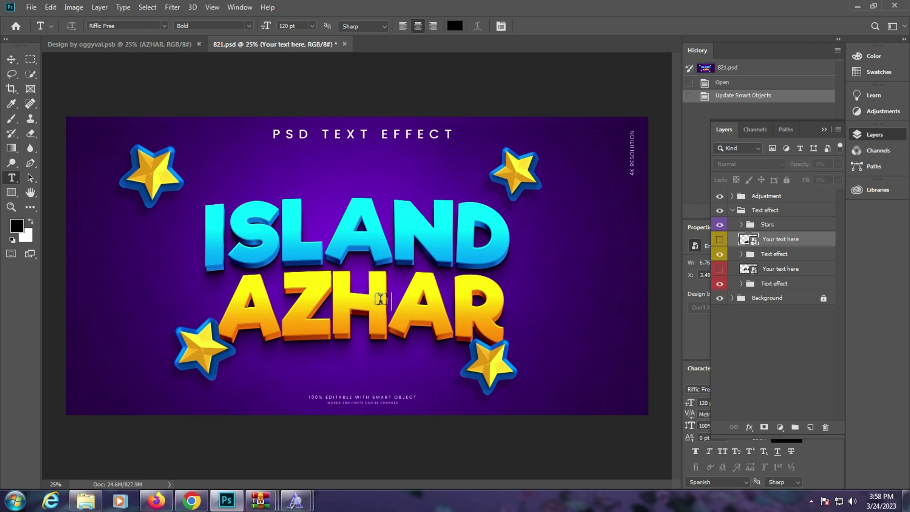
double_click(753, 275)
drag(754, 275, 361, 272)
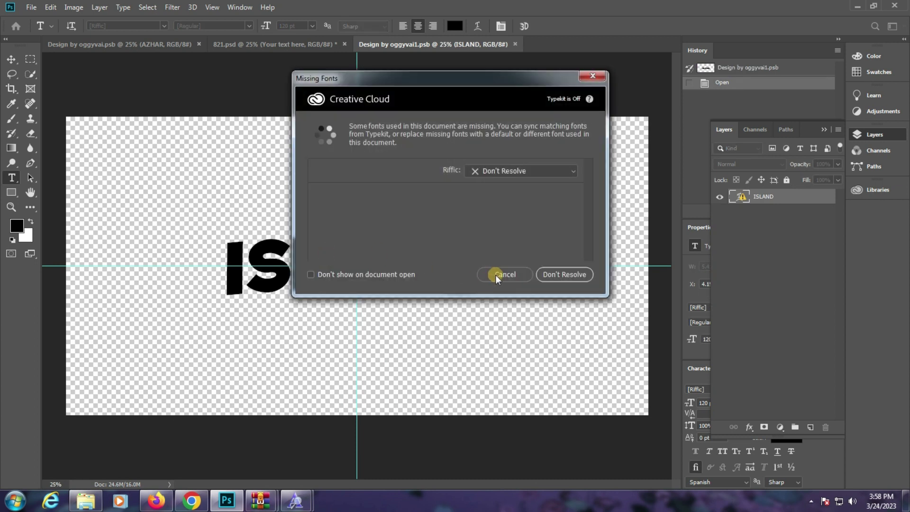
Step: Replace the ISLAND text with AZHAR, accepting font substitution
click(505, 274)
click(410, 258)
click(429, 214)
key(ctrl+a)
text(AZHAR)
key(ctrl+a)
Step: Set AZHAR in Riffic Free Bold, save it, and open the lower text's smart object from 821.psd
click(138, 26)
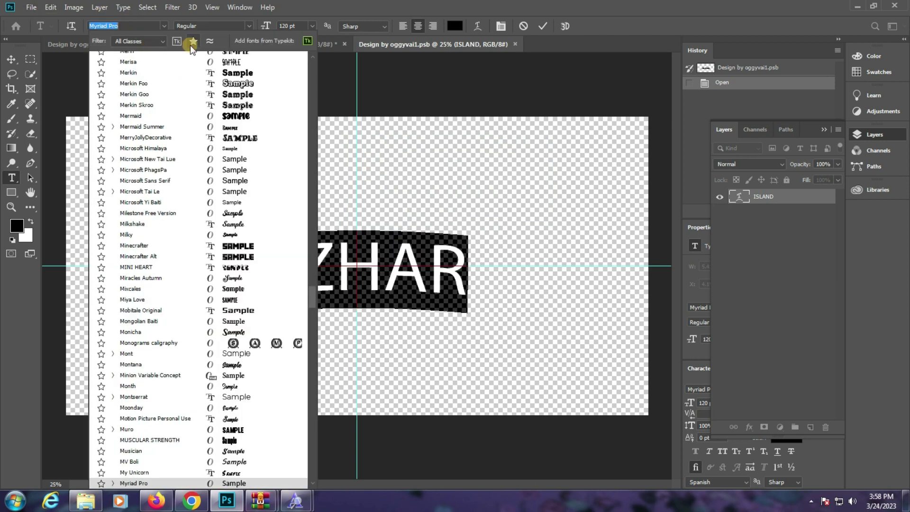
scroll(173, 61, up, 4)
click(153, 75)
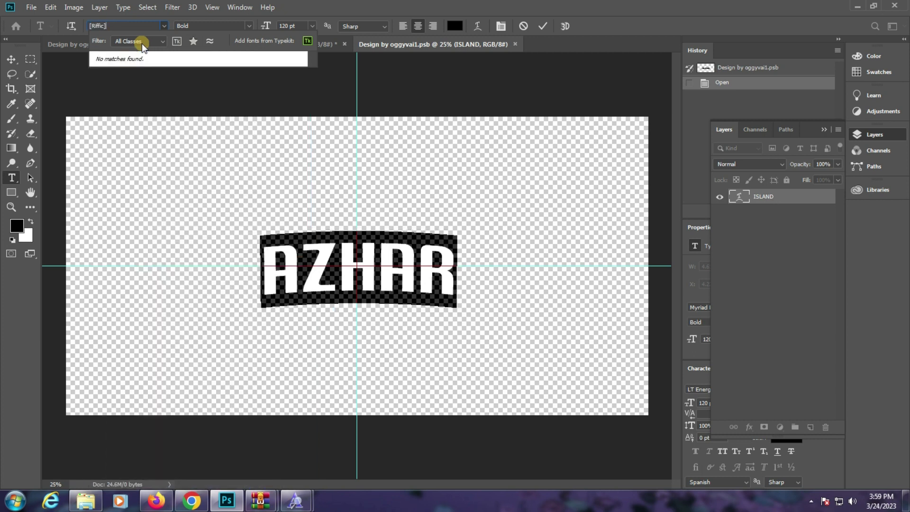
key(BackSpace)
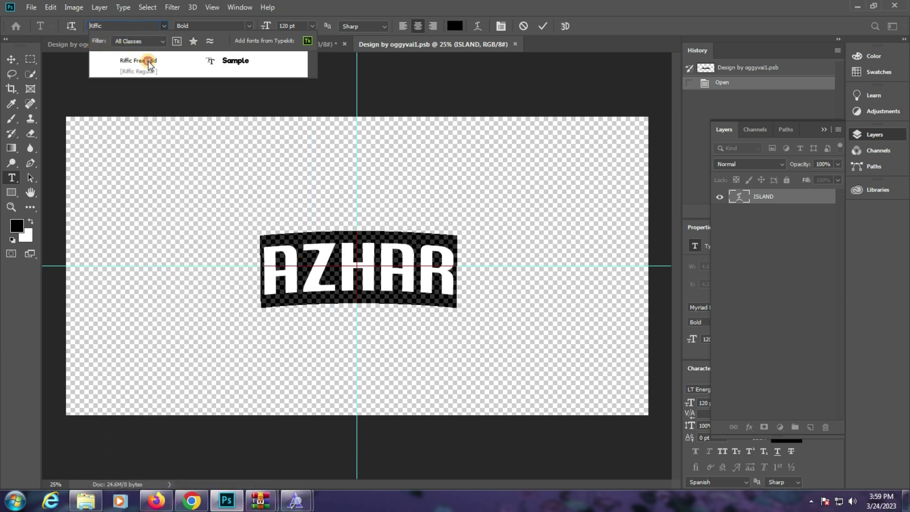
click(178, 60)
click(385, 258)
key(ctrl+s)
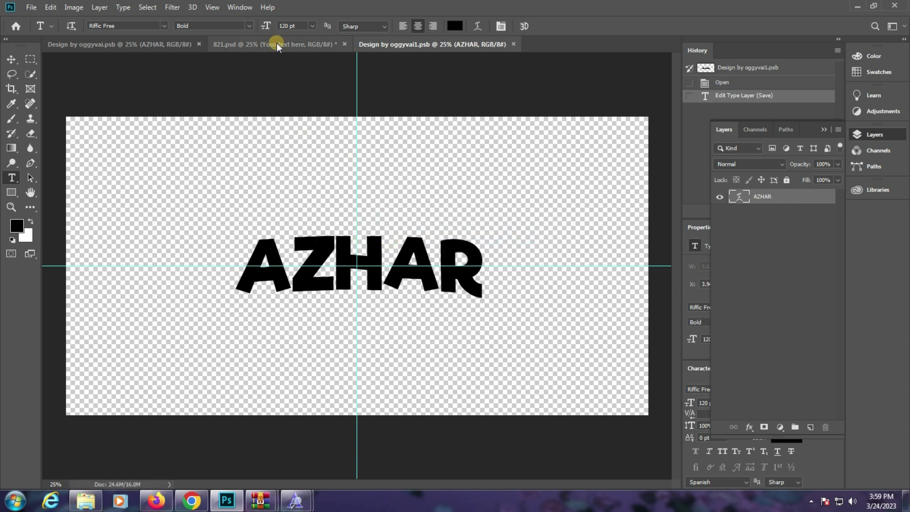
click(277, 45)
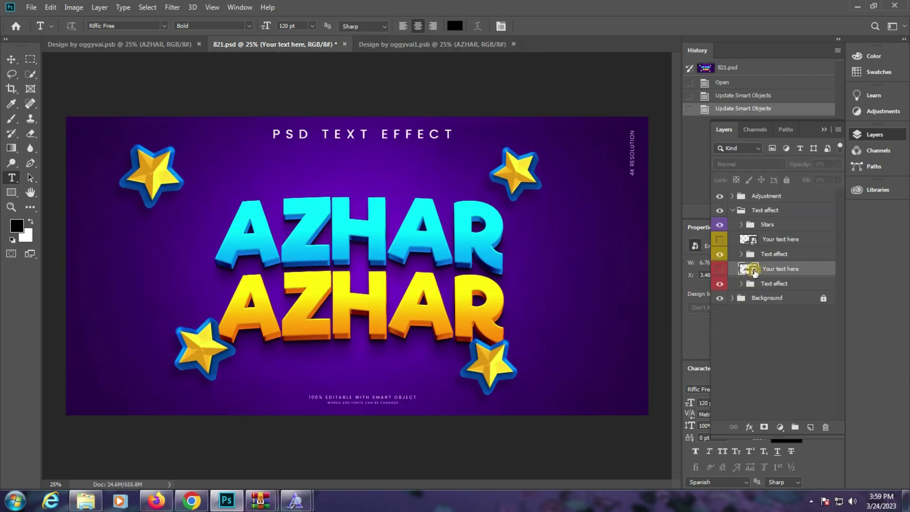
double_click(751, 240)
Step: Change AZHAR to DESIGN, commit, and save the smart object back to 821.psd
double_click(324, 277)
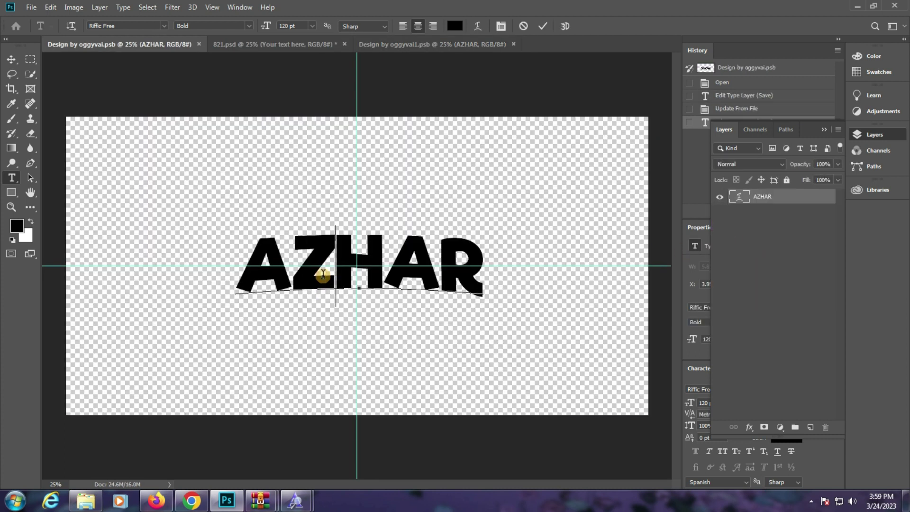
text(DESI)
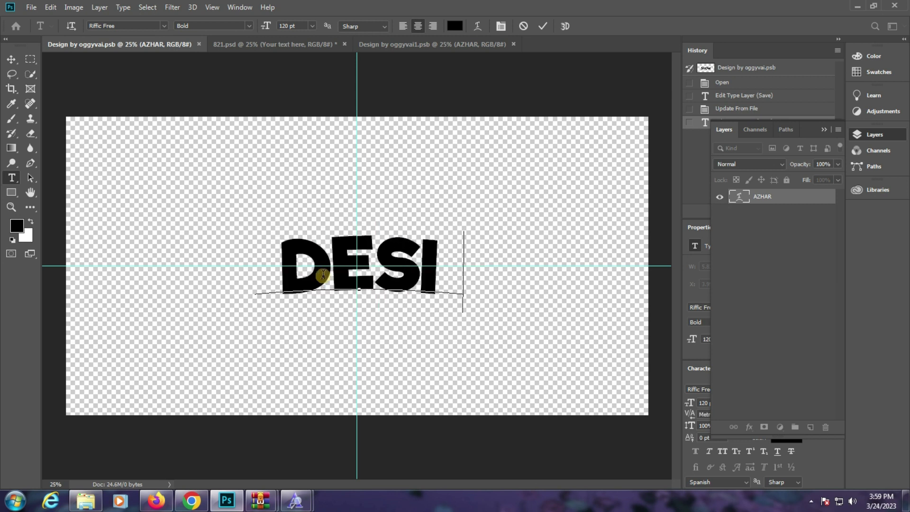
text(Gn)
key(BackSpace)
text(N)
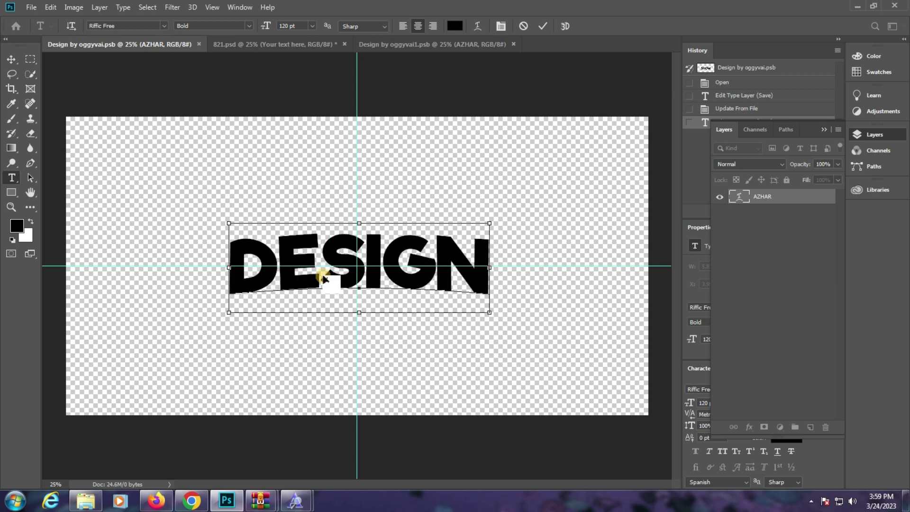
key(ctrl+Return)
key(ctrl+s)
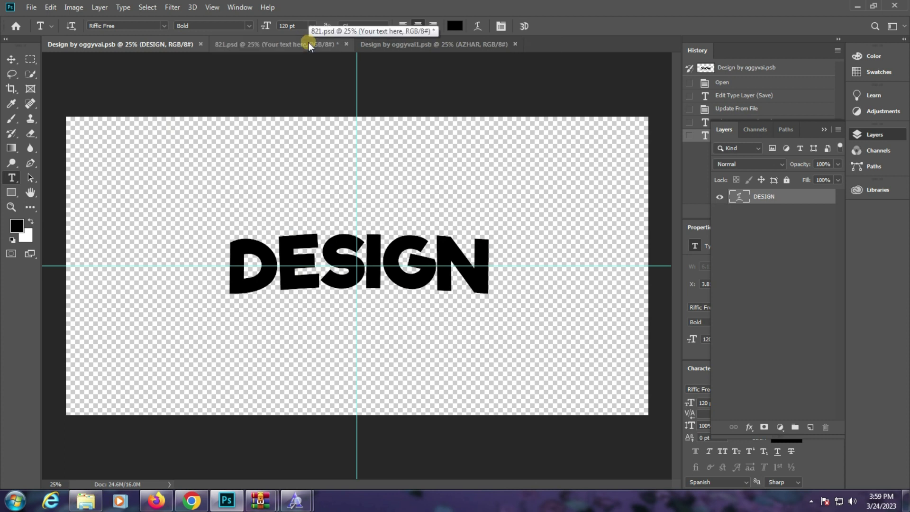
click(309, 42)
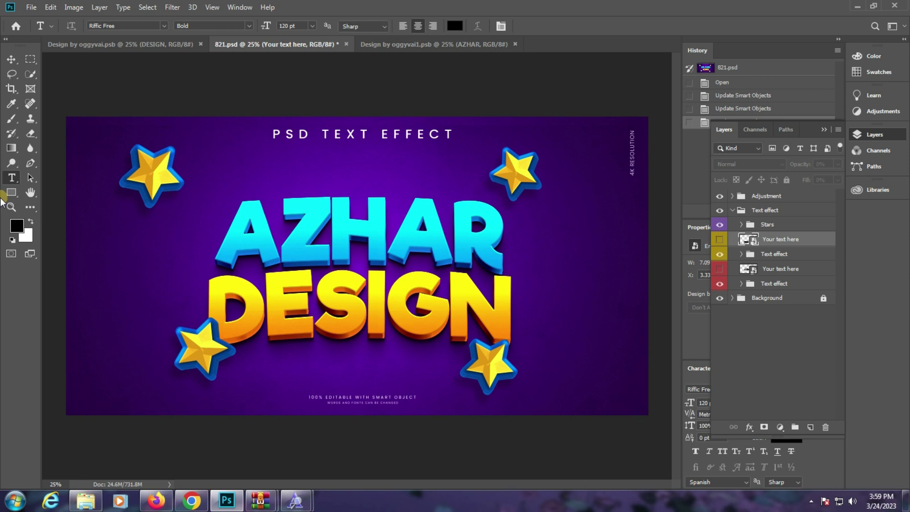
Step: Zoom in on the new lettering, then fit the poster back on screen
click(12, 207)
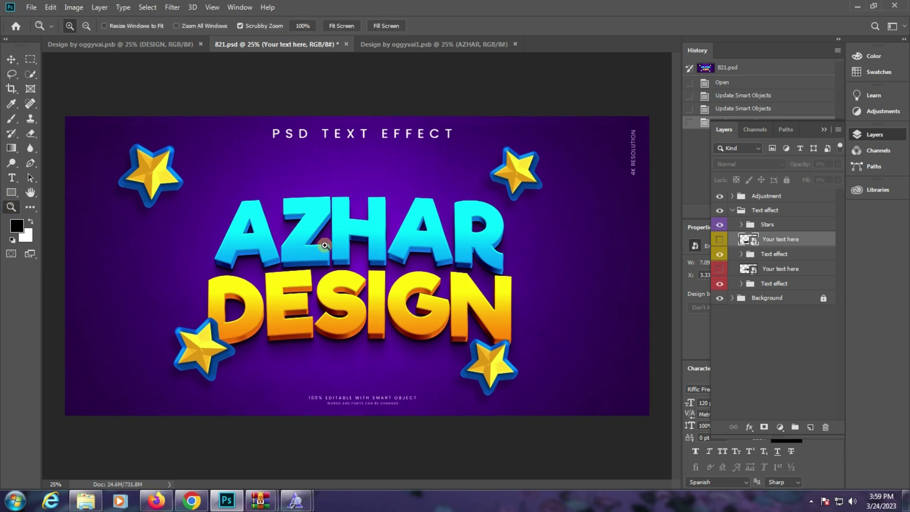
click(256, 214)
right_click(245, 204)
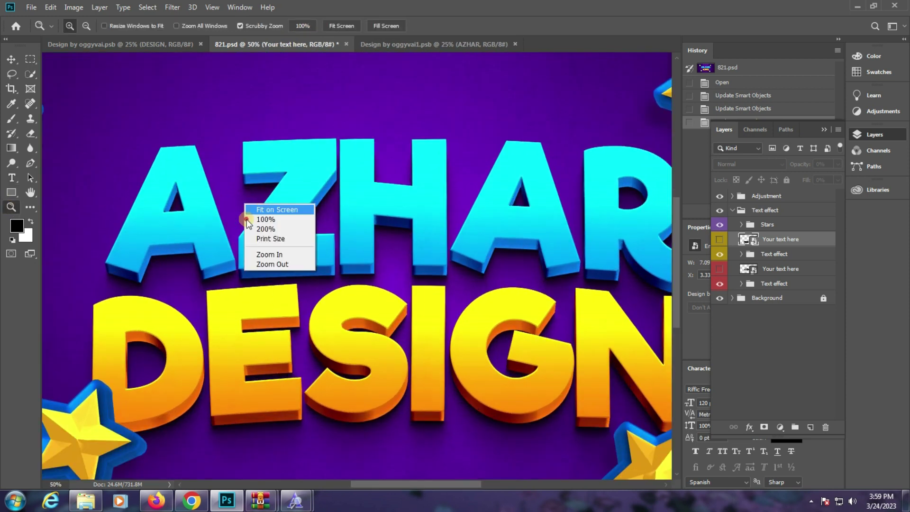
click(265, 209)
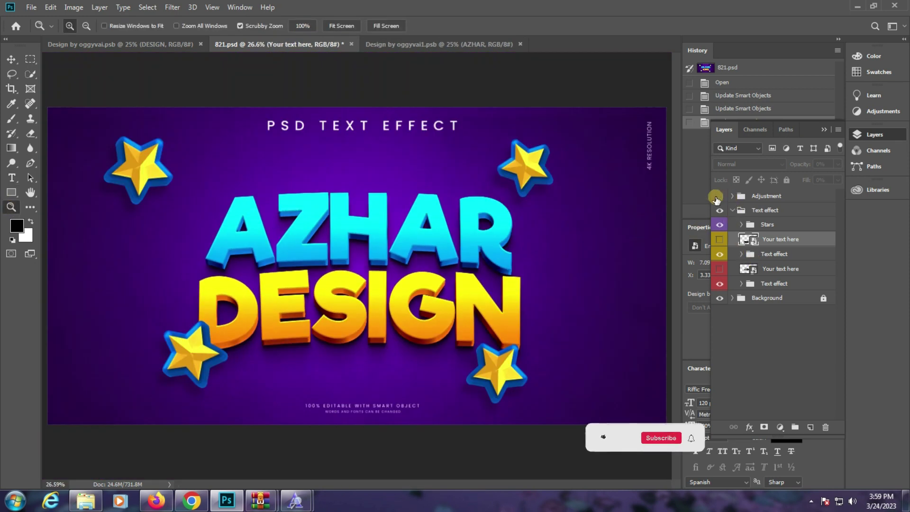
Step: Toggle the Adjustment group and yellow DESIGN text visibility, then close 821.psd without saving
click(716, 198)
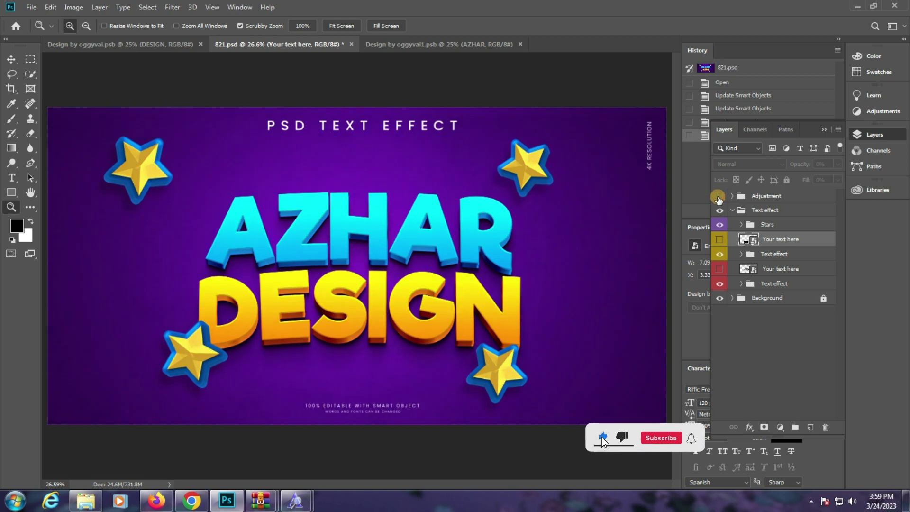
click(718, 196)
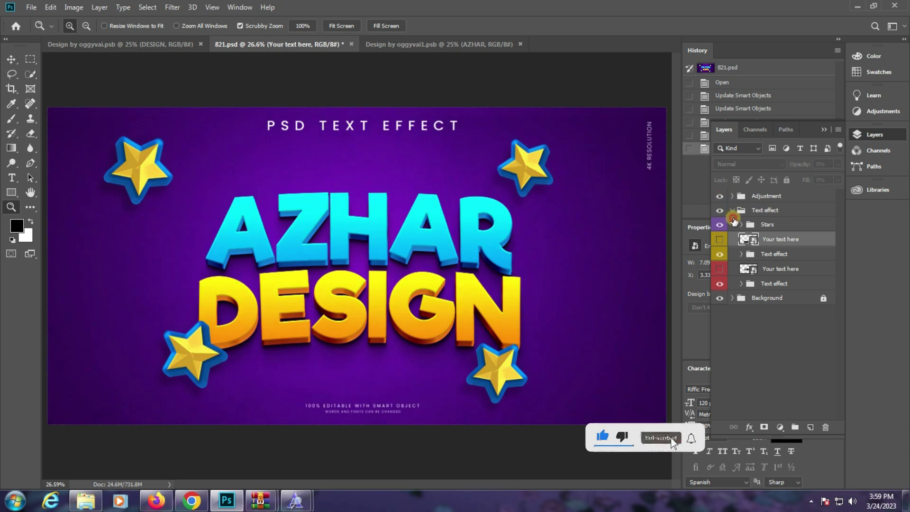
click(720, 258)
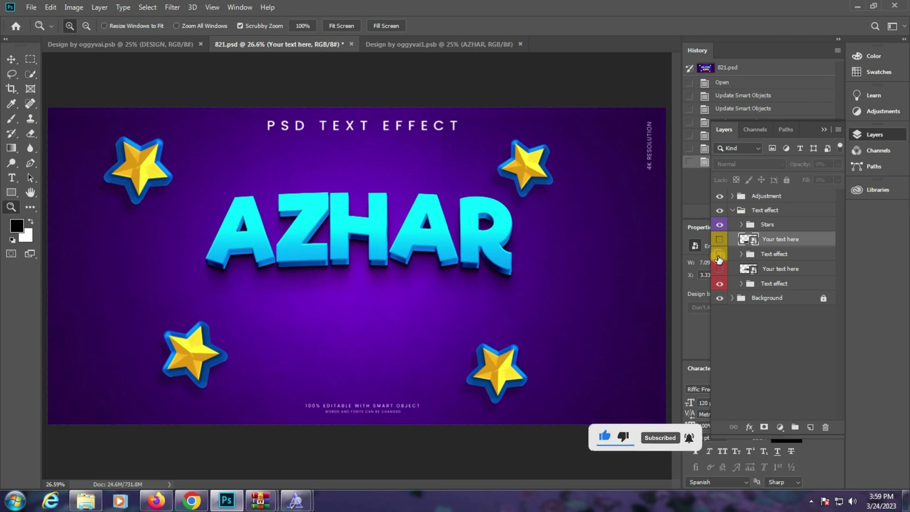
click(719, 284)
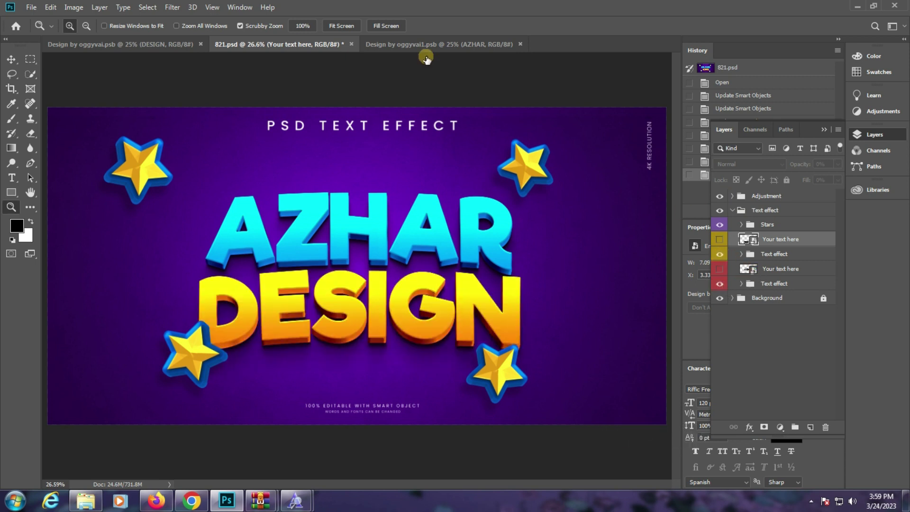
key(ctrl+w)
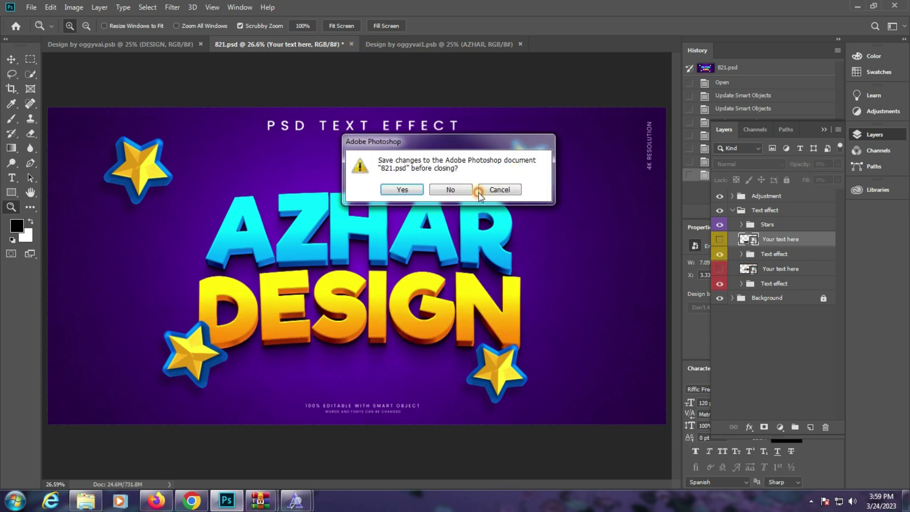
click(462, 192)
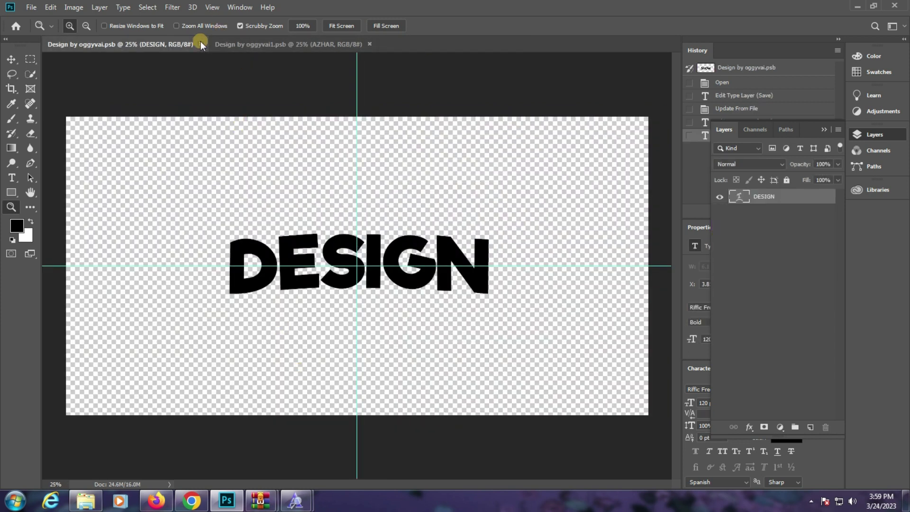
Step: Close the DESIGN smart object and open 826.psd from Explorer
click(201, 43)
click(95, 500)
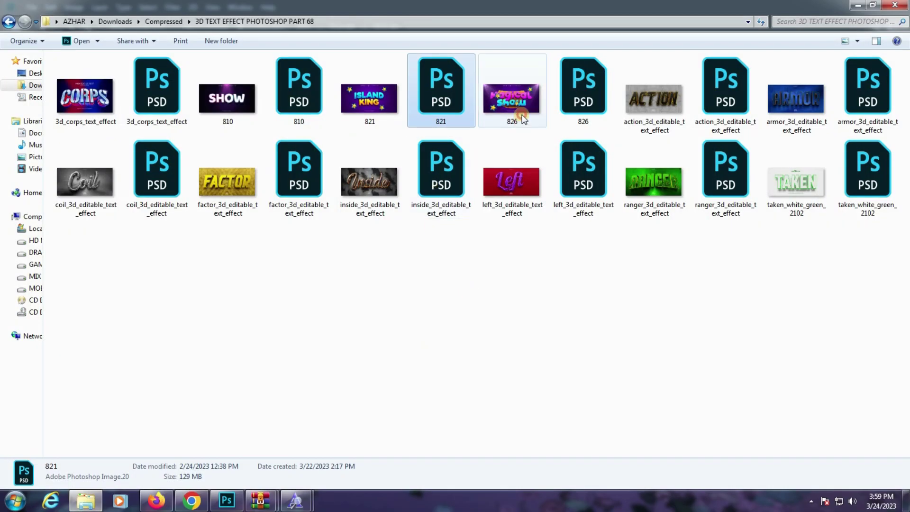
double_click(586, 98)
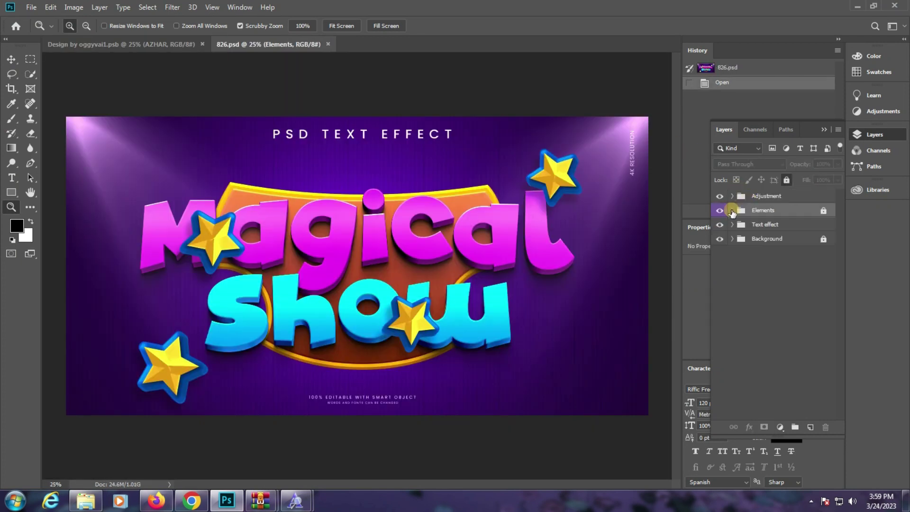
Step: Expand the Elements, Adjustment and Text effect groups and open the 'Your text here' smart object
click(732, 210)
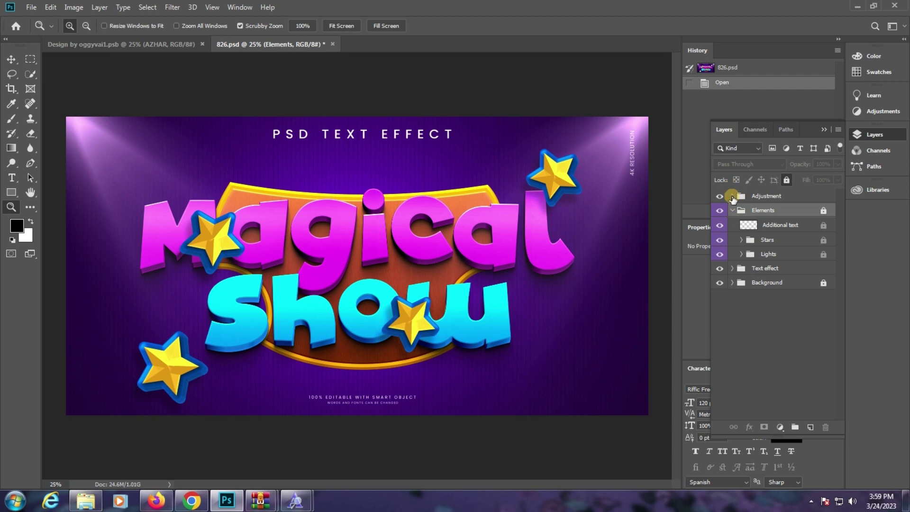
click(732, 196)
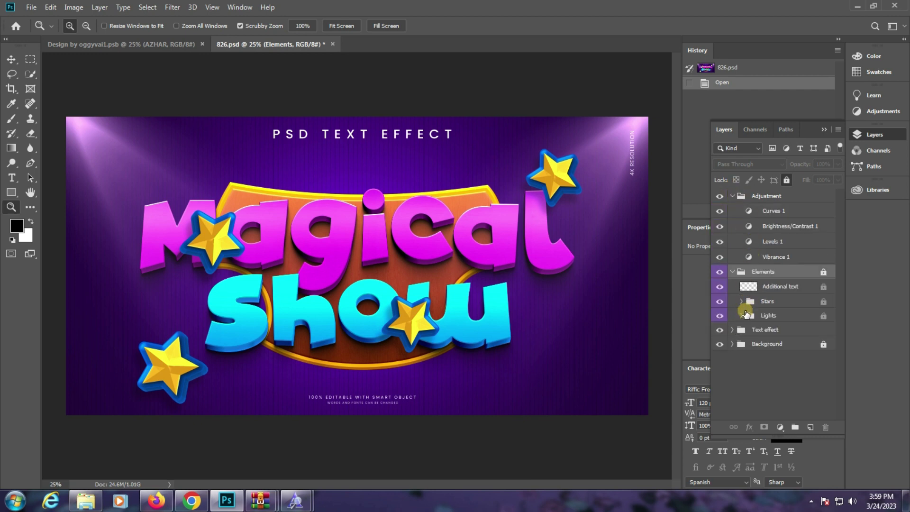
click(732, 330)
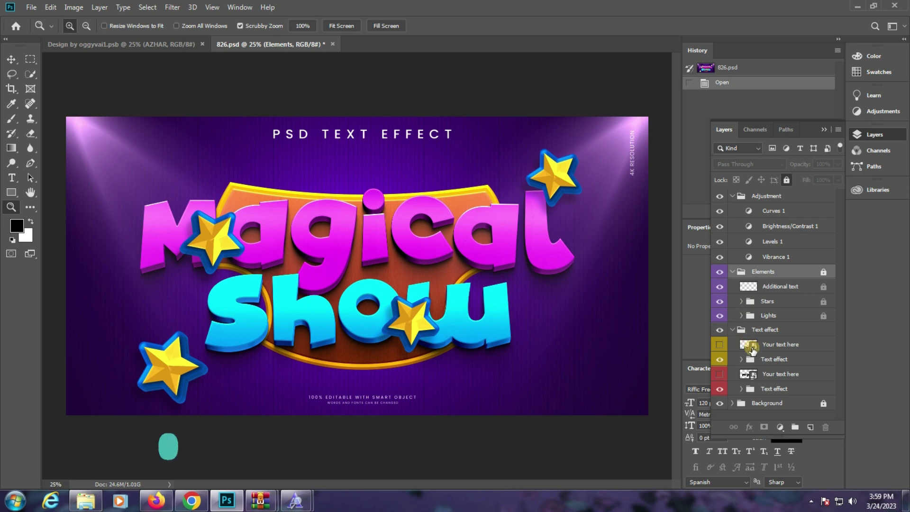
double_click(748, 344)
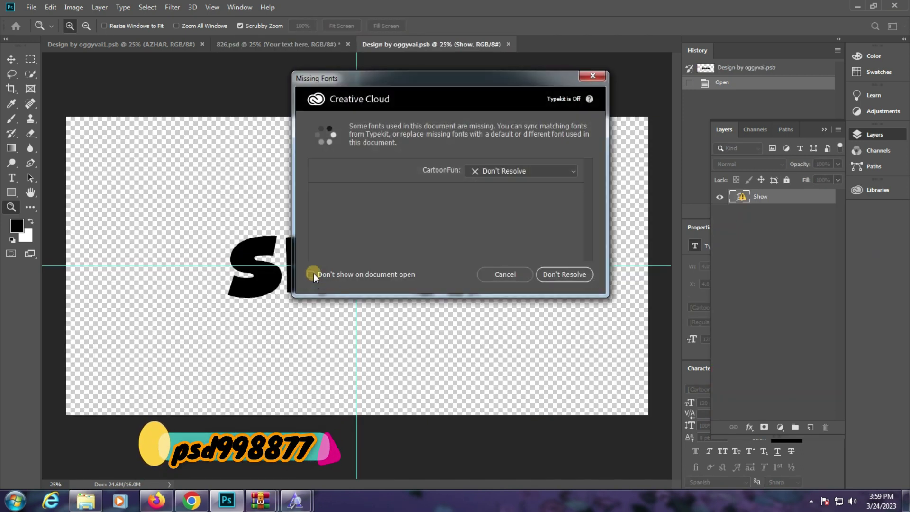
Step: Replace the Show text with DESIGN after dismissing the missing-fonts warning
click(505, 274)
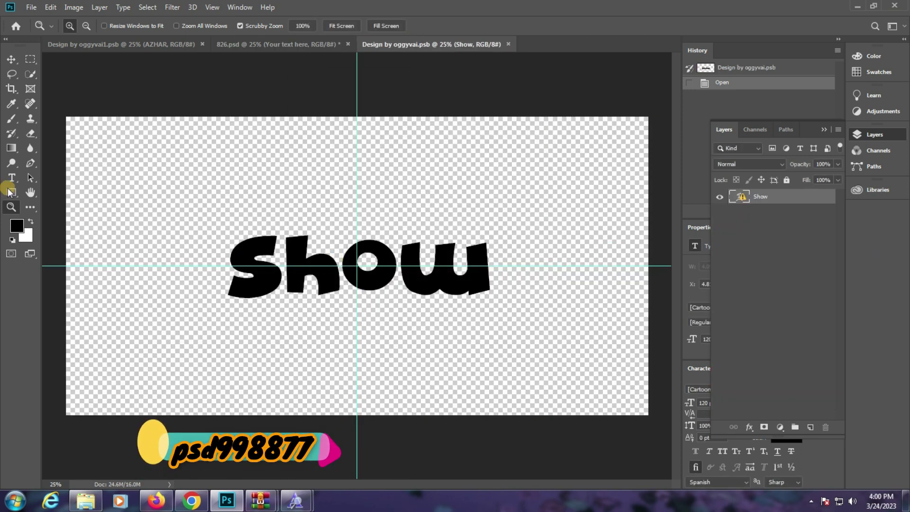
click(12, 178)
click(318, 259)
click(418, 214)
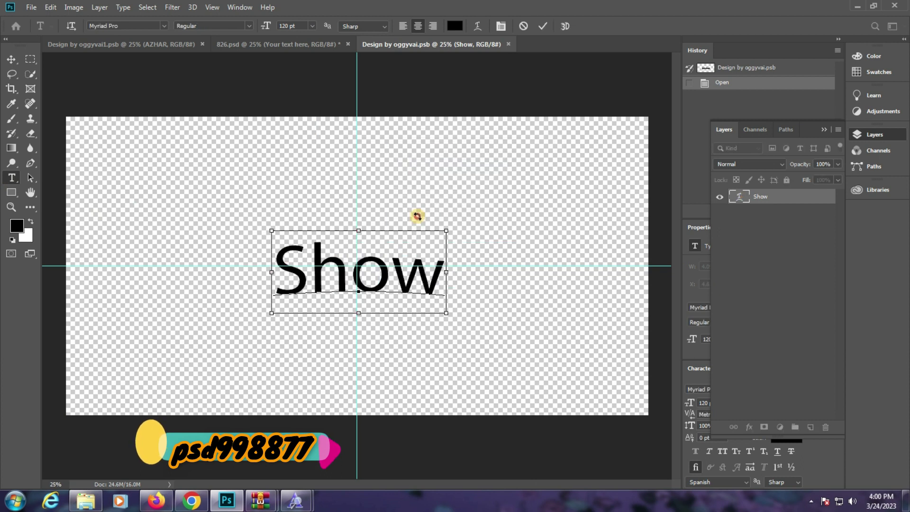
text(DES)
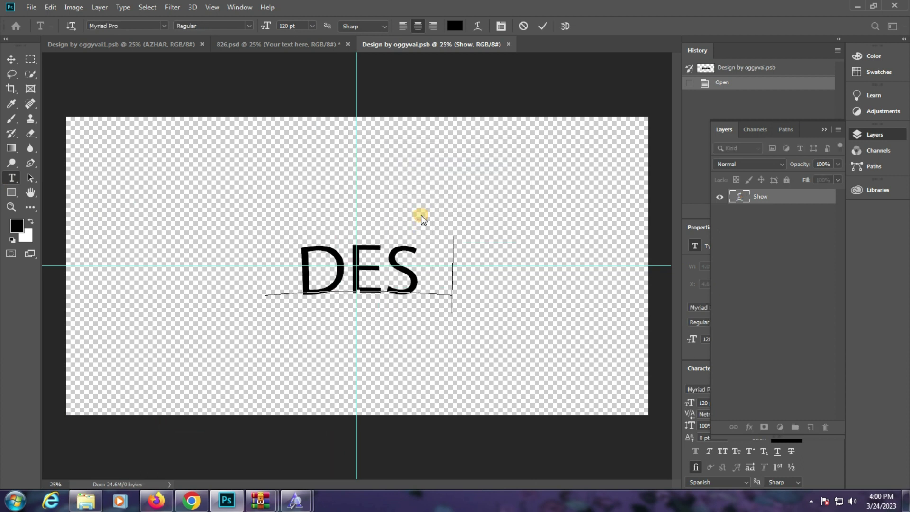
text(IGN)
key(ctrl+a)
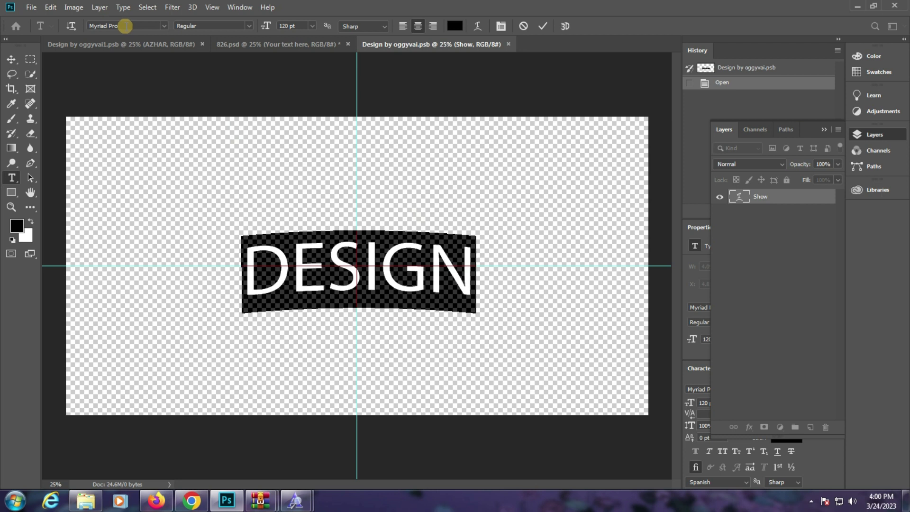
scroll(124, 26, down, 1)
scroll(124, 25, down, 1)
scroll(124, 26, down, 1)
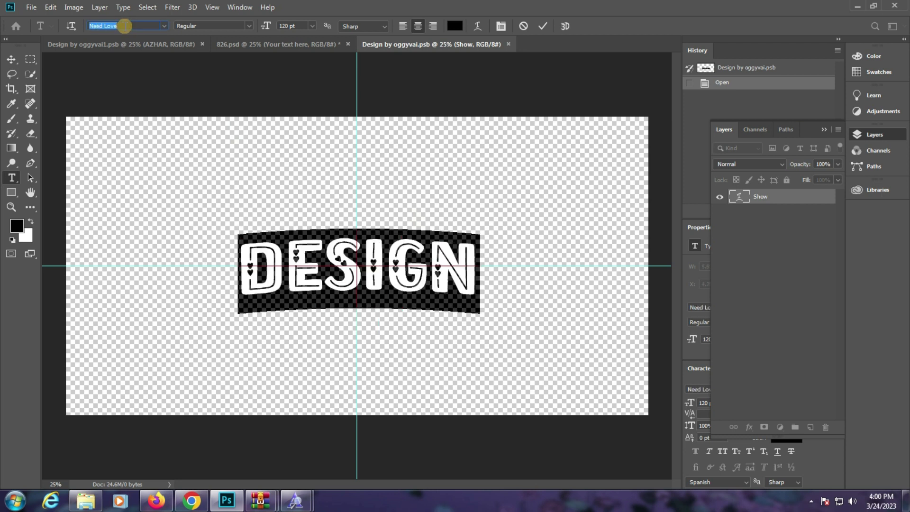
scroll(124, 26, down, 1)
scroll(124, 26, down, 1)
scroll(124, 26, down, 1)
scroll(124, 26, down, 1)
scroll(124, 26, down, 1)
scroll(124, 26, down, 1)
scroll(124, 26, down, 1)
scroll(124, 25, up, 1)
scroll(124, 26, up, 1)
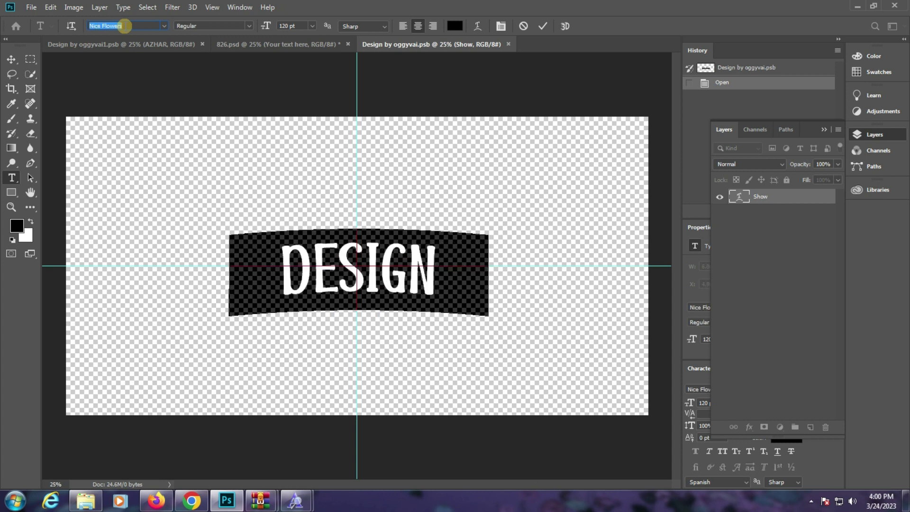
scroll(124, 26, up, 1)
scroll(124, 25, up, 1)
scroll(124, 26, up, 2)
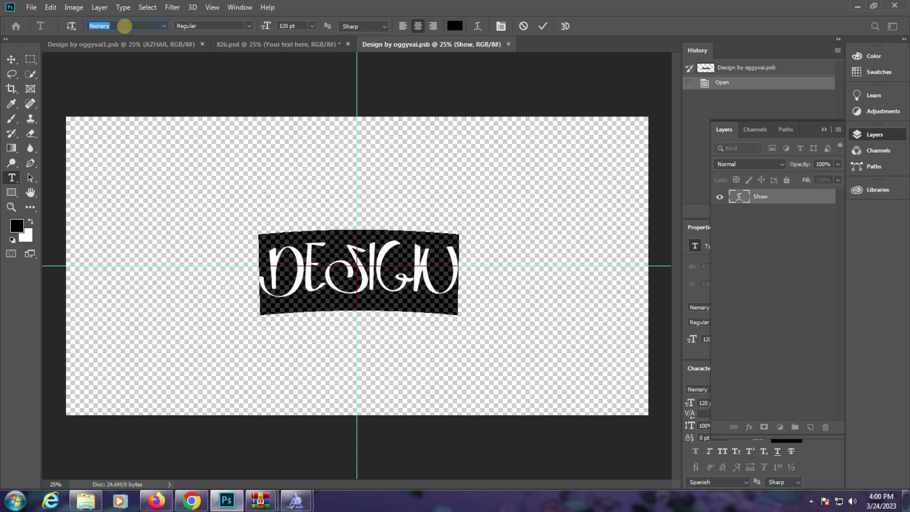
scroll(124, 26, down, 2)
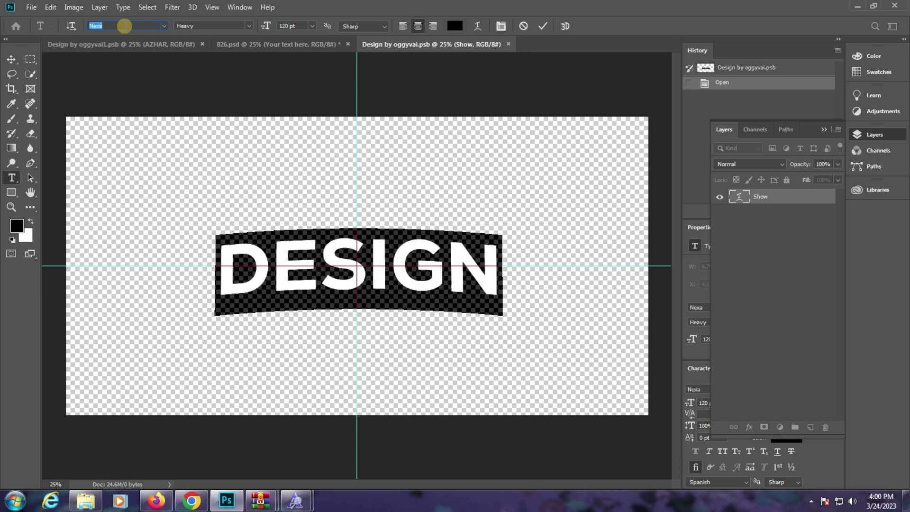
Step: Commit the text and save the DESIGN smart object so 826.psd updates
click(247, 44)
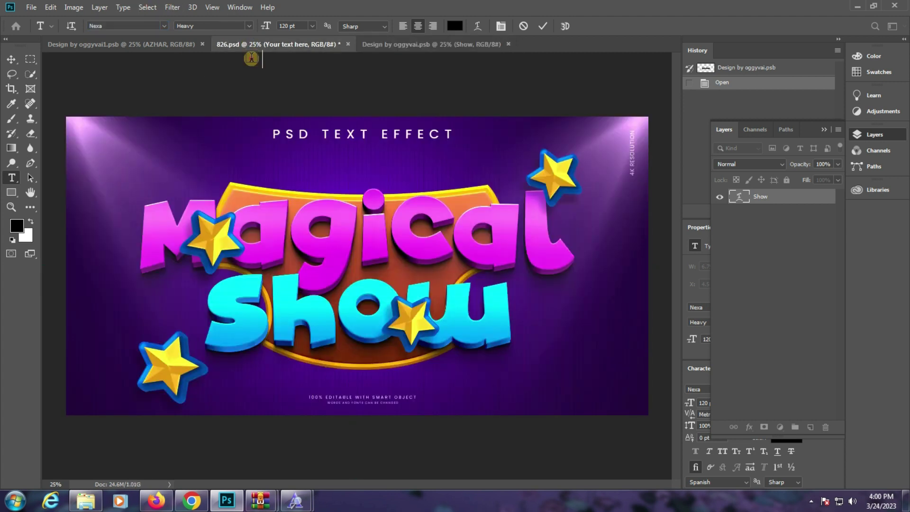
click(76, 44)
click(441, 44)
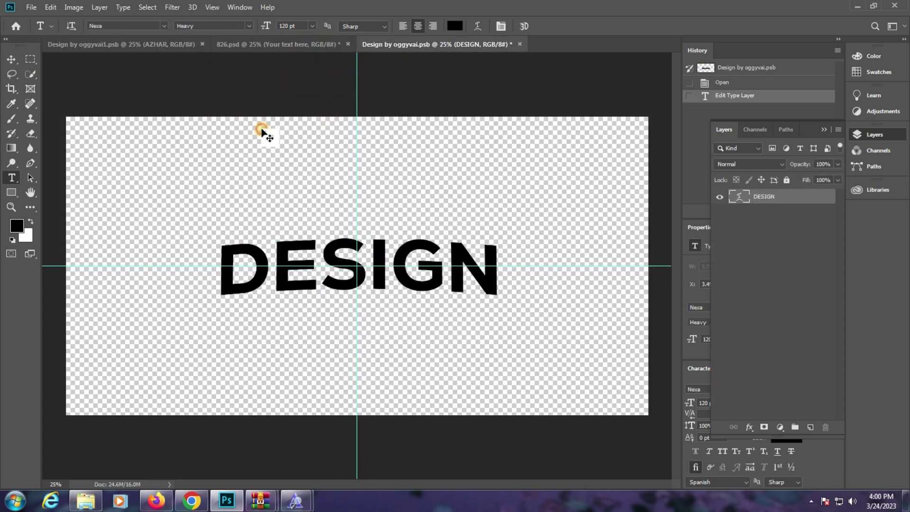
key(ctrl+s)
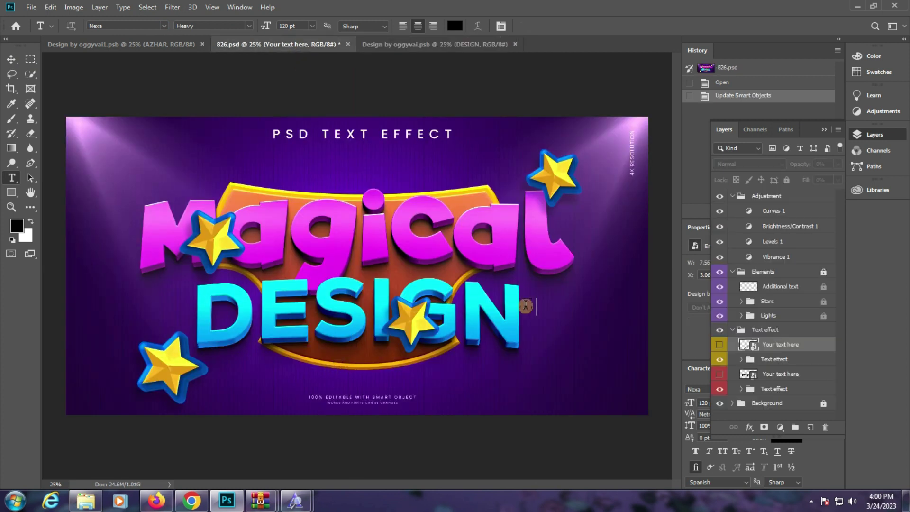
Step: Open the Magical text smart object and choose Update on the prompt
double_click(753, 376)
click(483, 196)
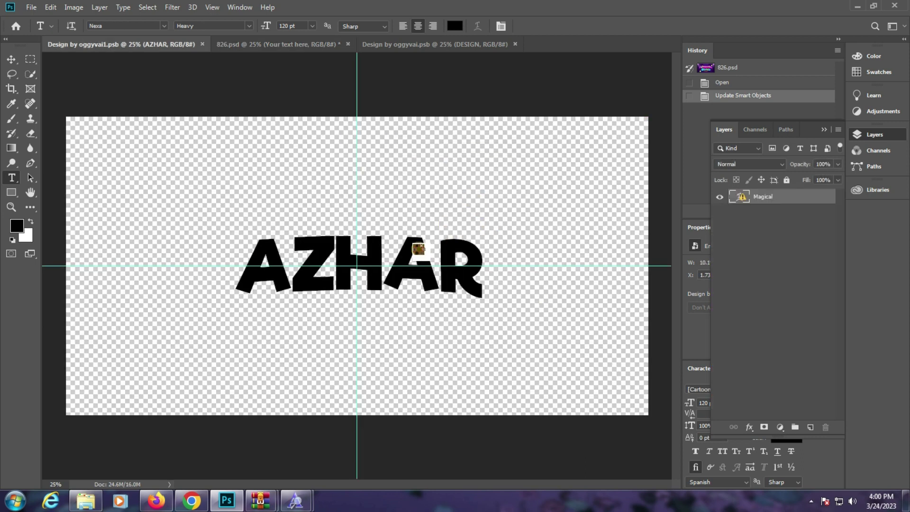
Step: Reload the Magical text from file, dismiss font warnings, and copy the CartoonFun font name
click(495, 271)
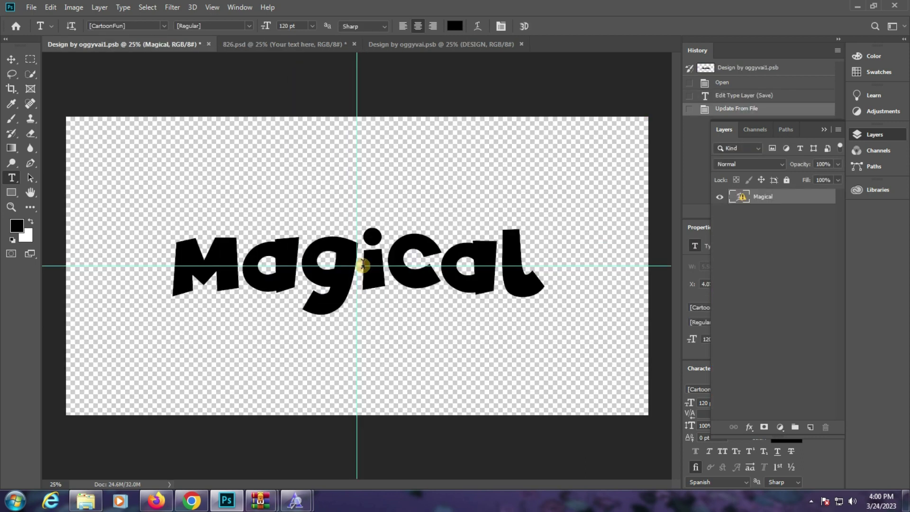
click(385, 257)
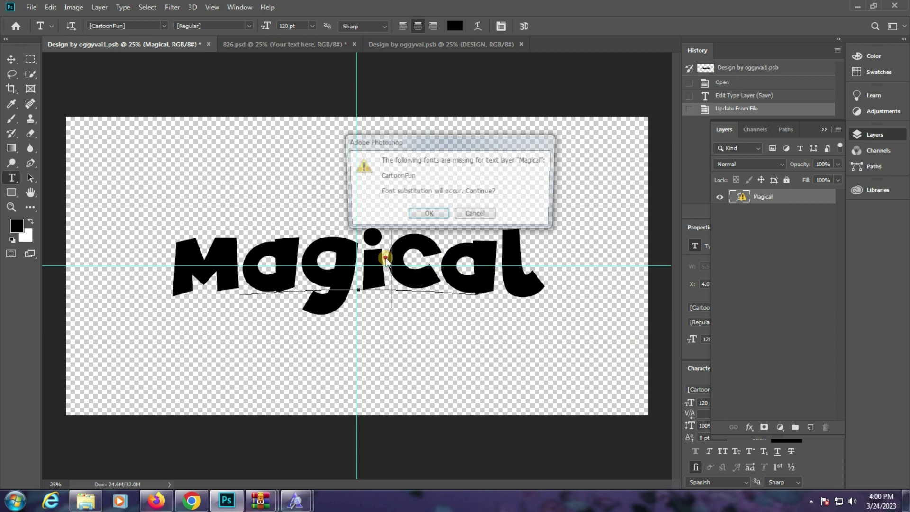
click(482, 214)
click(69, 87)
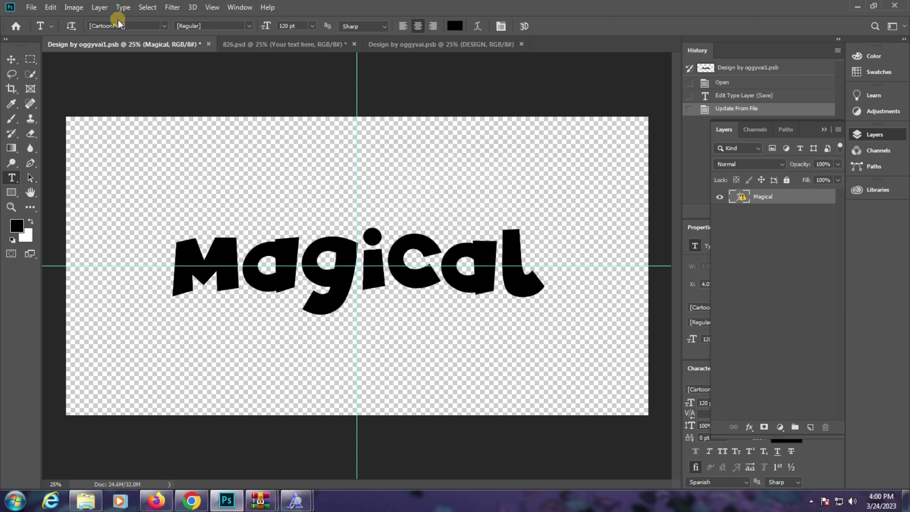
right_click(130, 25)
click(153, 67)
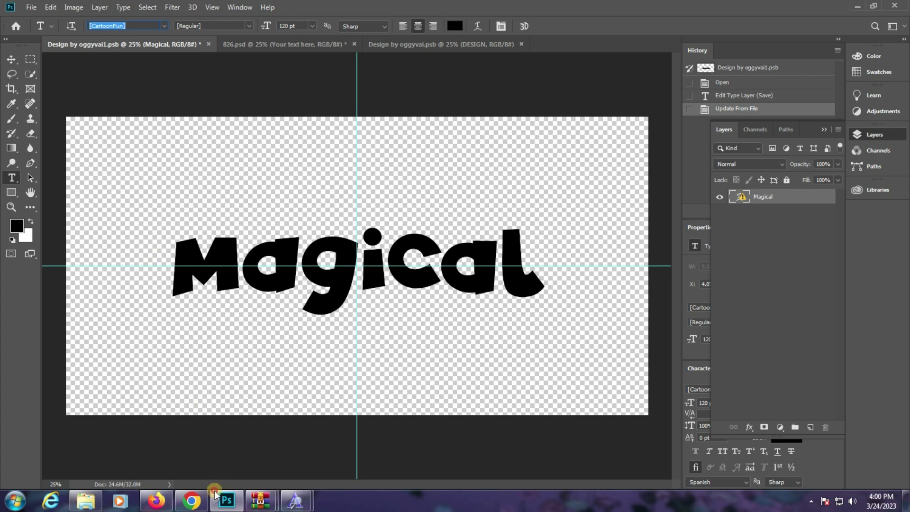
Step: Search DaFont for the CartoonFun font
click(156, 501)
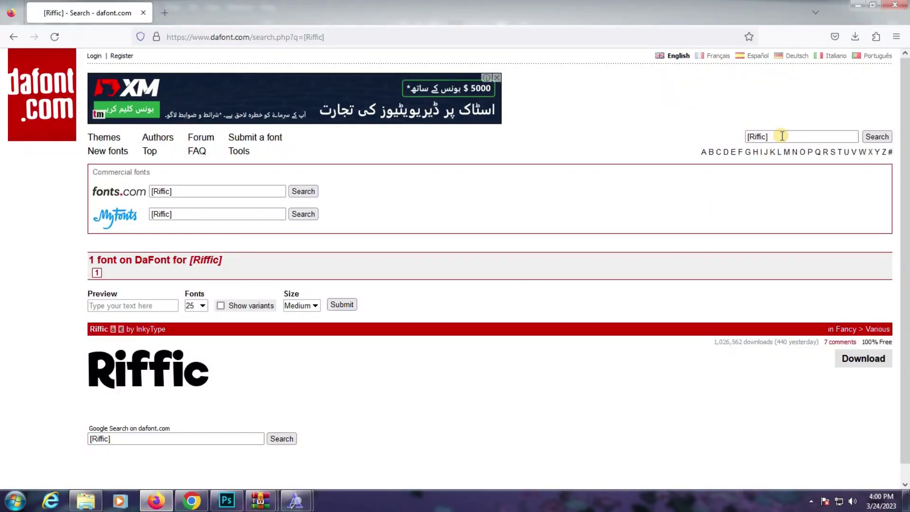
drag(789, 137, 705, 142)
key(ctrl+v)
key(Return)
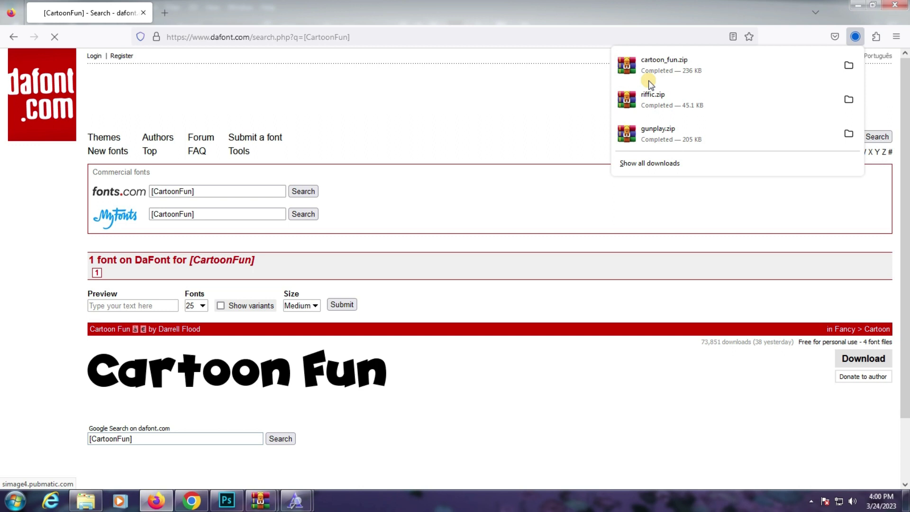
Step: Open cartoon_fun.zip and install the Cartoon Fun.otf font
click(648, 81)
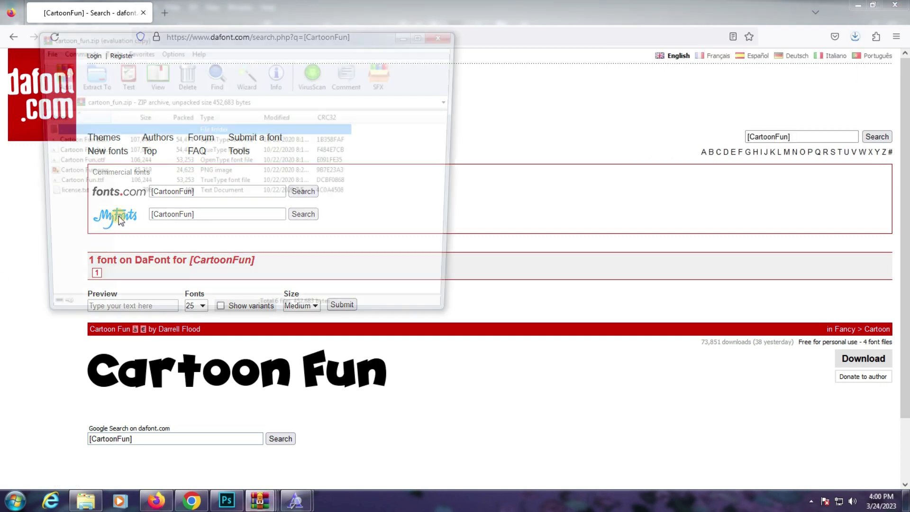
click(76, 140)
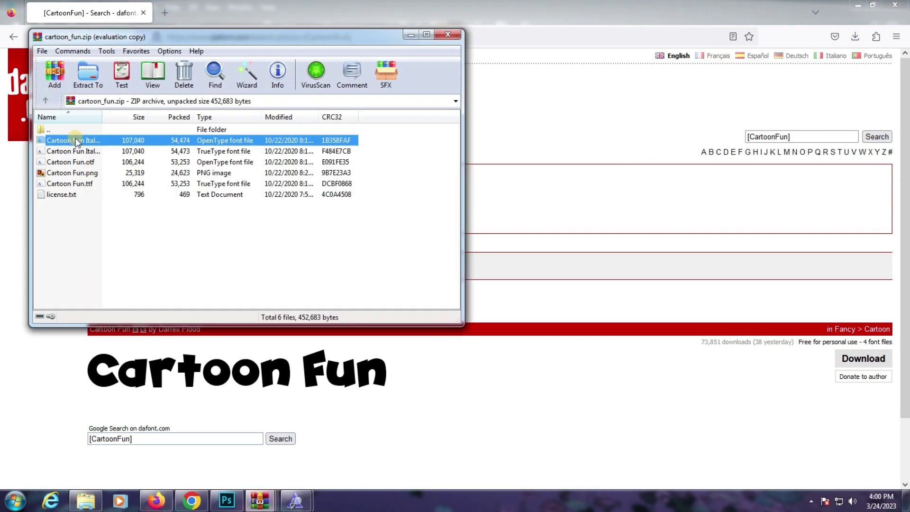
double_click(76, 162)
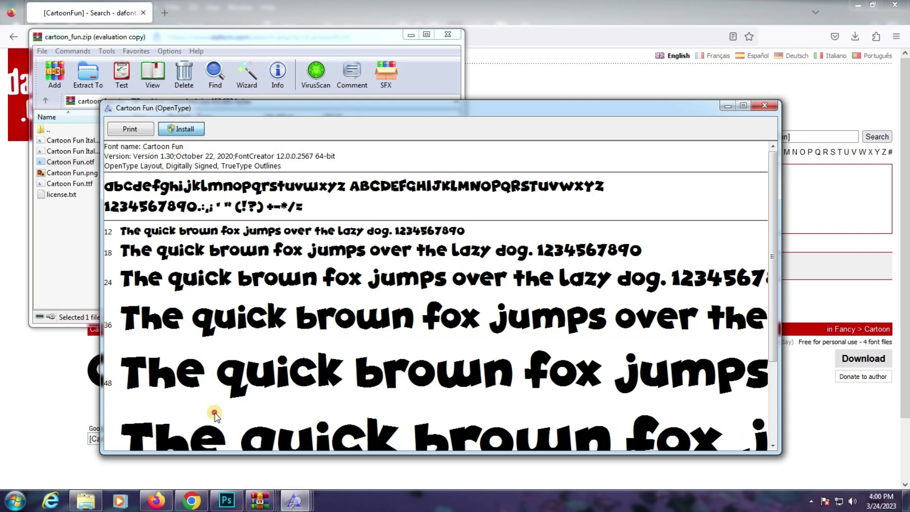
click(225, 500)
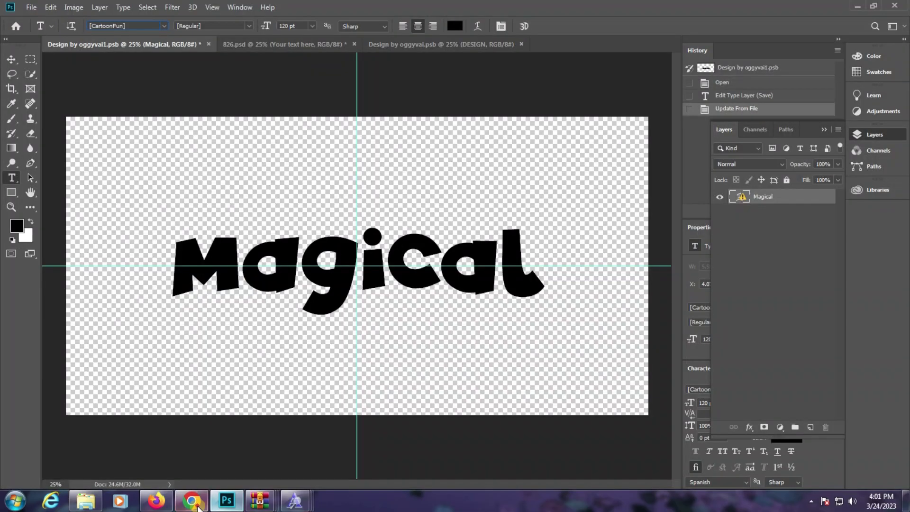
Step: Replace the Magical smart-object text with AZHAR in Cartoon Fun and save it
click(389, 261)
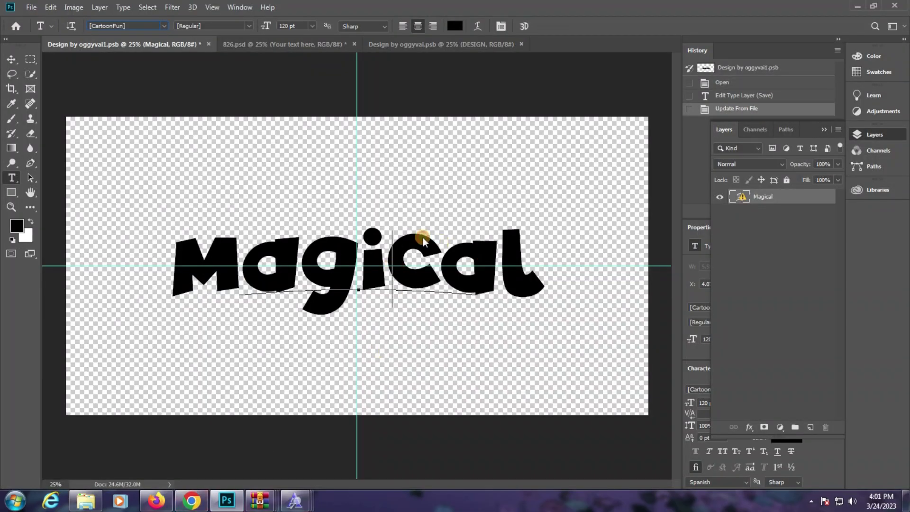
click(444, 208)
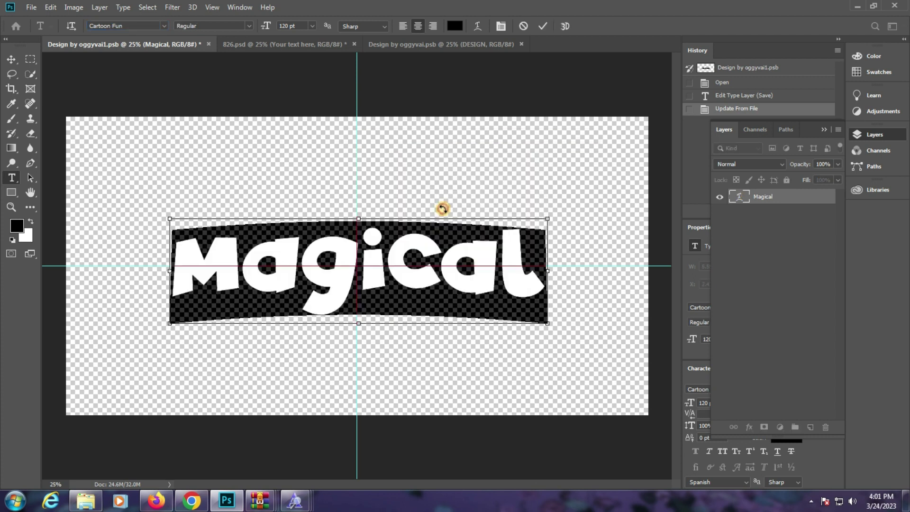
key(ctrl+a)
text(AZHAR)
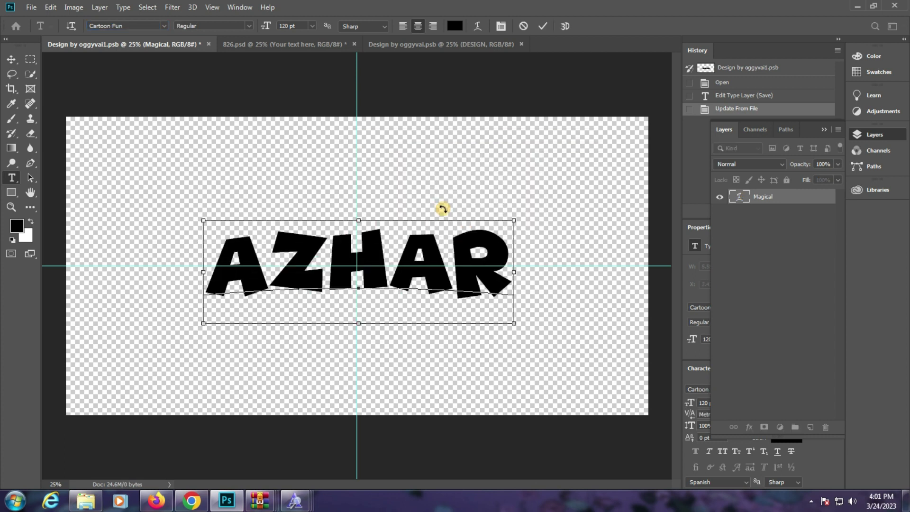
key(ctrl+s)
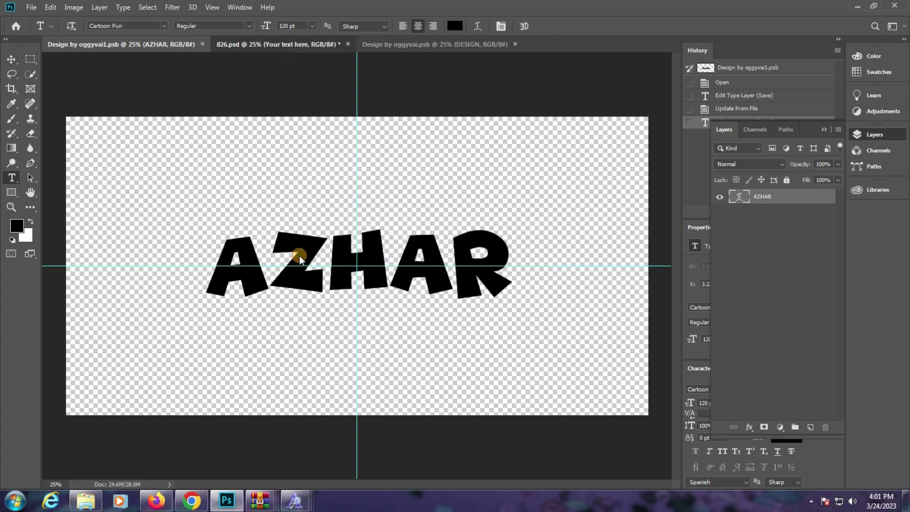
key(ctrl+Tab)
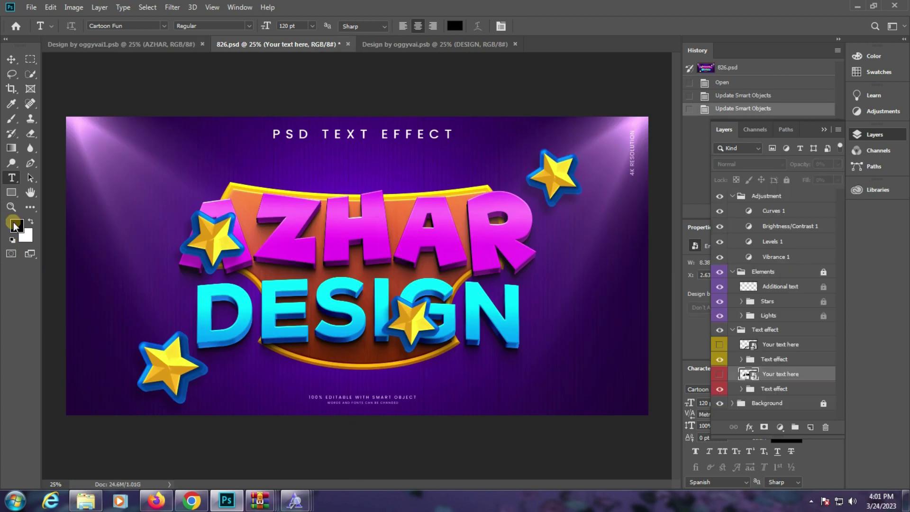
Step: Fit the AZHAR DESIGN artwork on screen, then close 826.psd, saving it
click(11, 206)
click(429, 252)
click(376, 229)
right_click(367, 207)
right_click(339, 174)
click(357, 179)
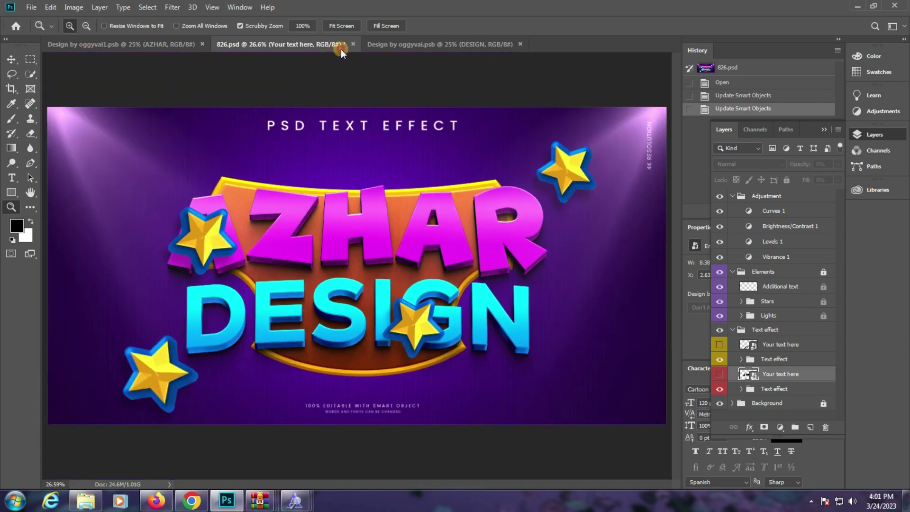
click(352, 45)
click(450, 188)
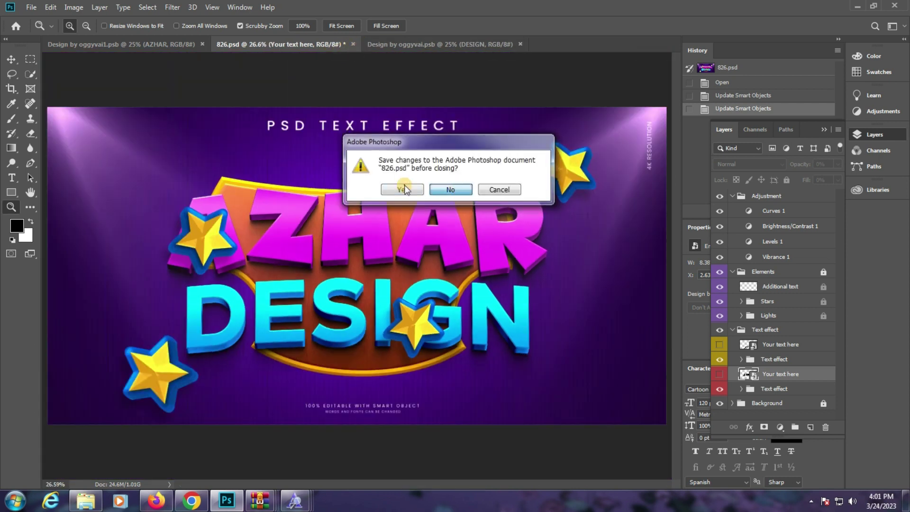
Step: Close the AZHAR tab and open action_3d_editable_text_effect.psd from Explorer
click(201, 44)
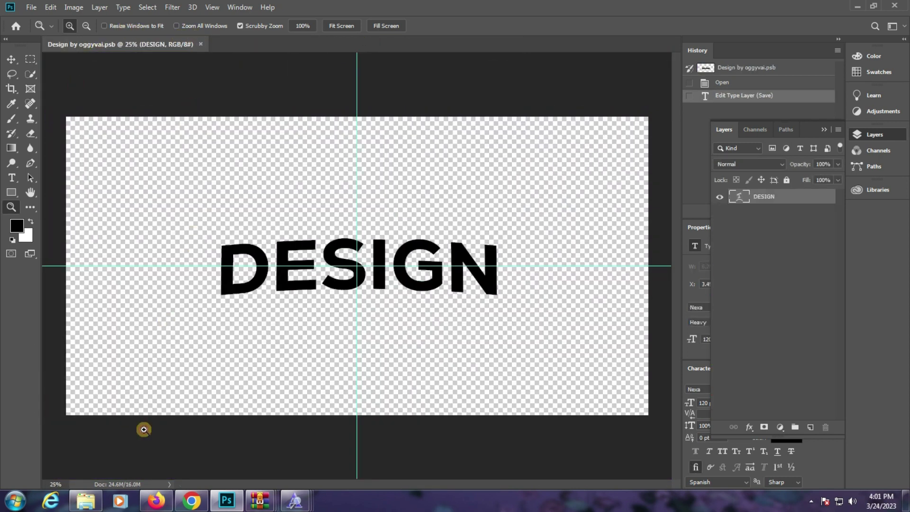
click(86, 497)
double_click(724, 92)
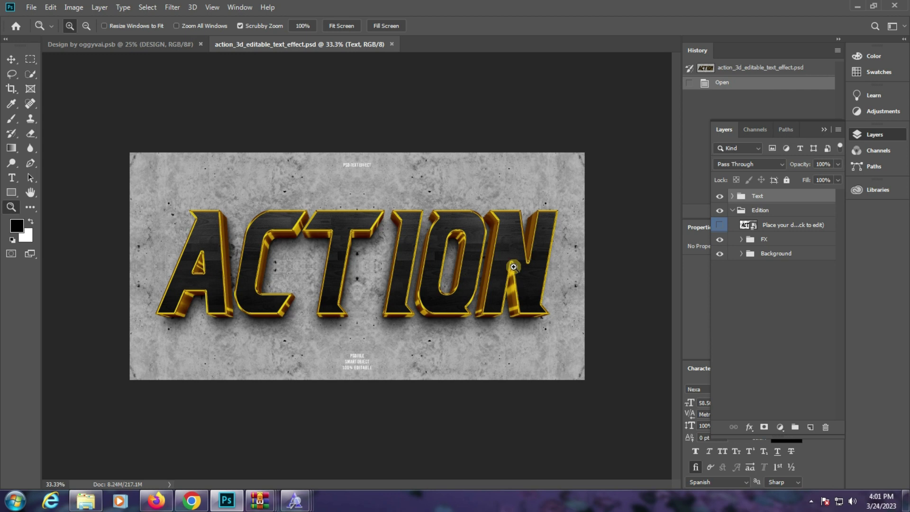
Step: Select the 'Place your design here' layer, fit the view, and open its smart object
click(754, 228)
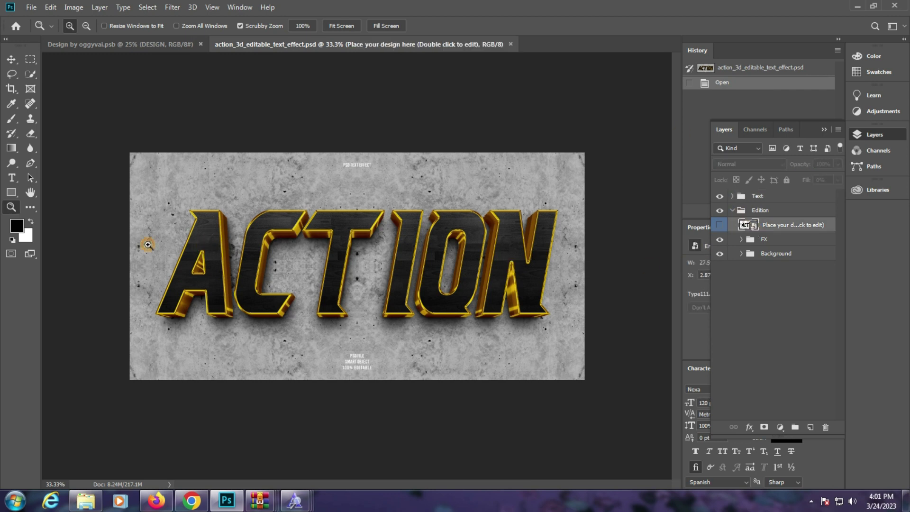
right_click(370, 206)
click(397, 210)
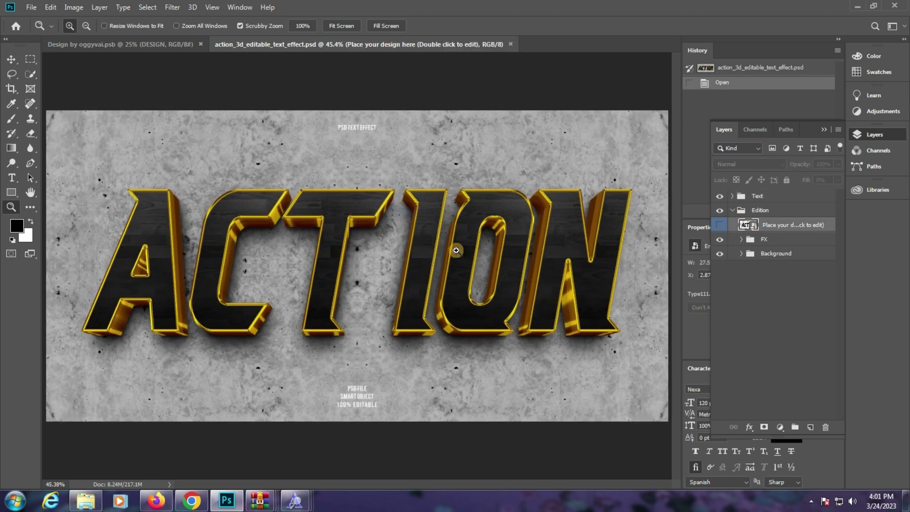
click(360, 236)
right_click(360, 235)
click(393, 241)
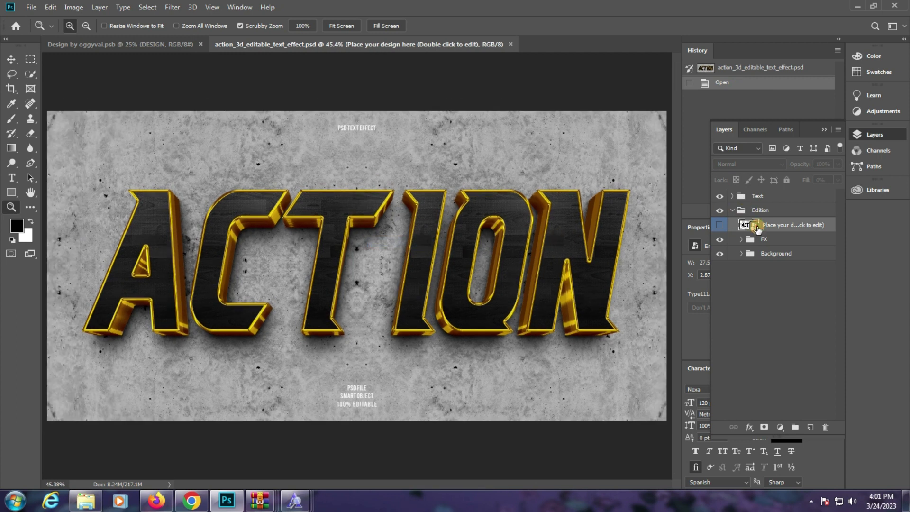
double_click(757, 229)
Step: Dismiss the missing-fonts warning and replace the ACTION text with AZHAR
click(503, 270)
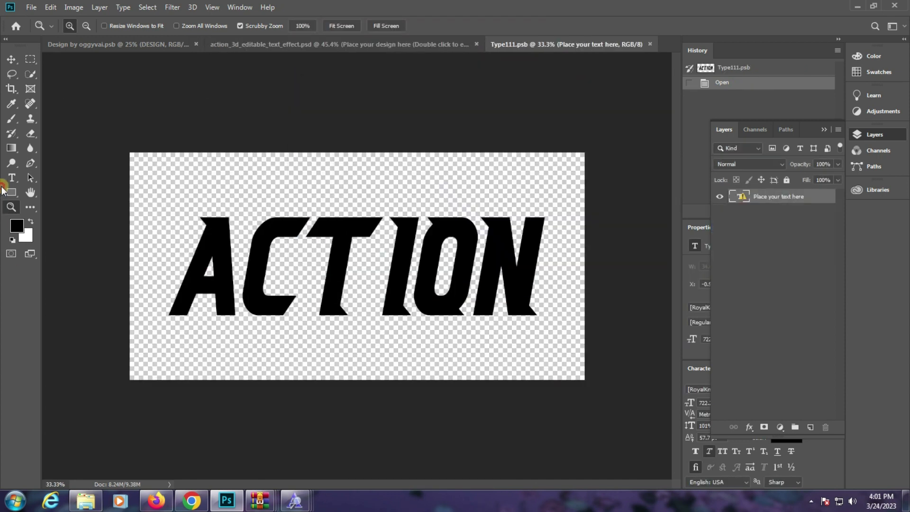
click(11, 178)
click(339, 289)
click(457, 214)
key(ctrl+a)
text(AZHAR)
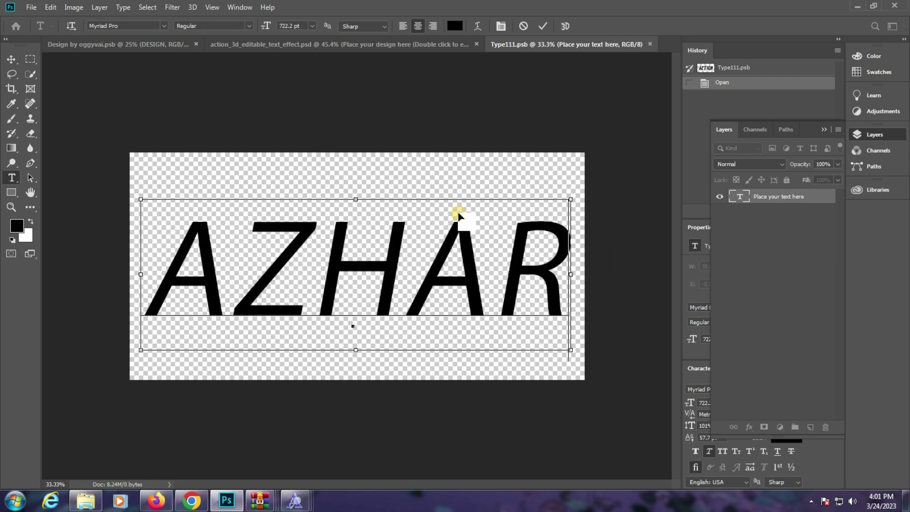
Step: Change the AZHAR text's font family to the leafy Noel Xmas Font
key(ctrl+a)
click(123, 26)
key(Down)
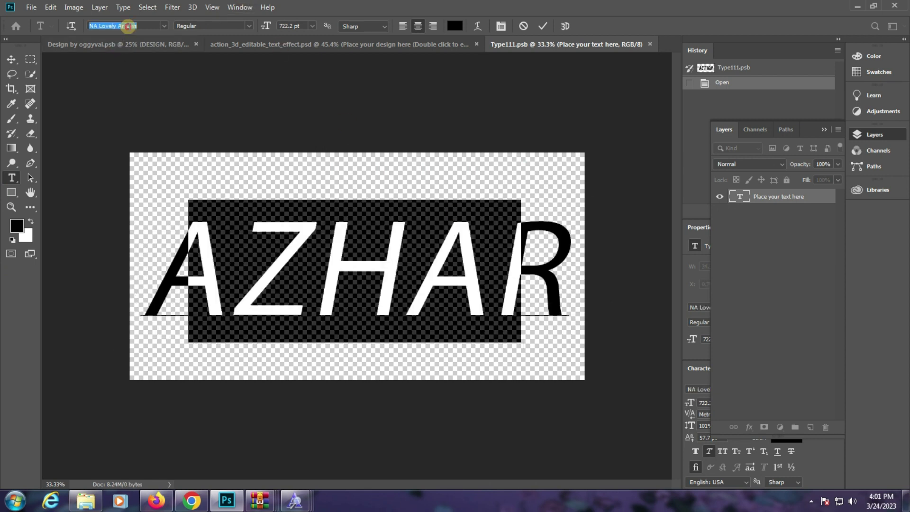
key(Down)
key(Down)
key(Down)
key(Down)
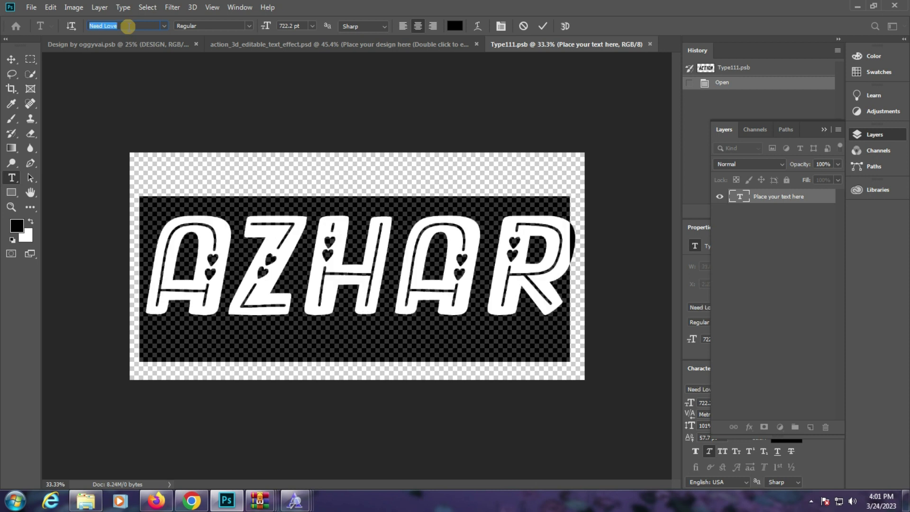
key(Down)
key(Down)
key(Down)
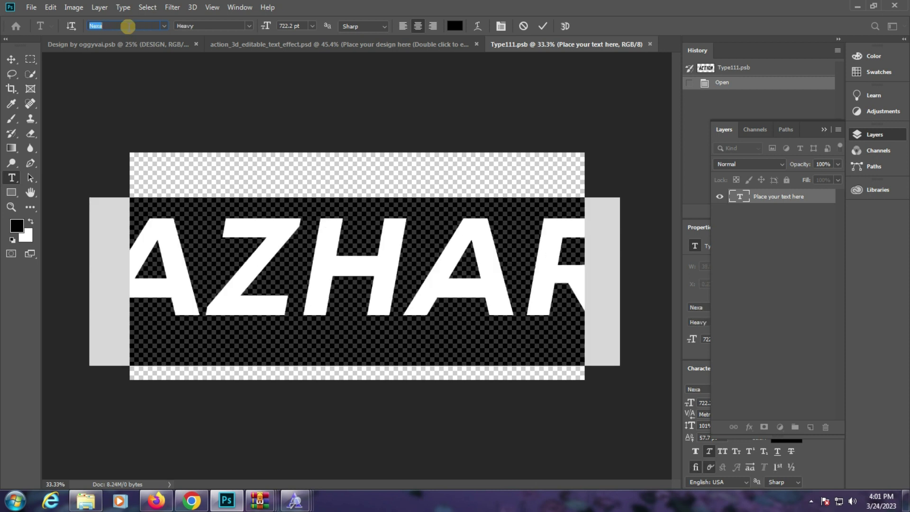
key(Down)
key(Down)
key(Down)
key(Down)
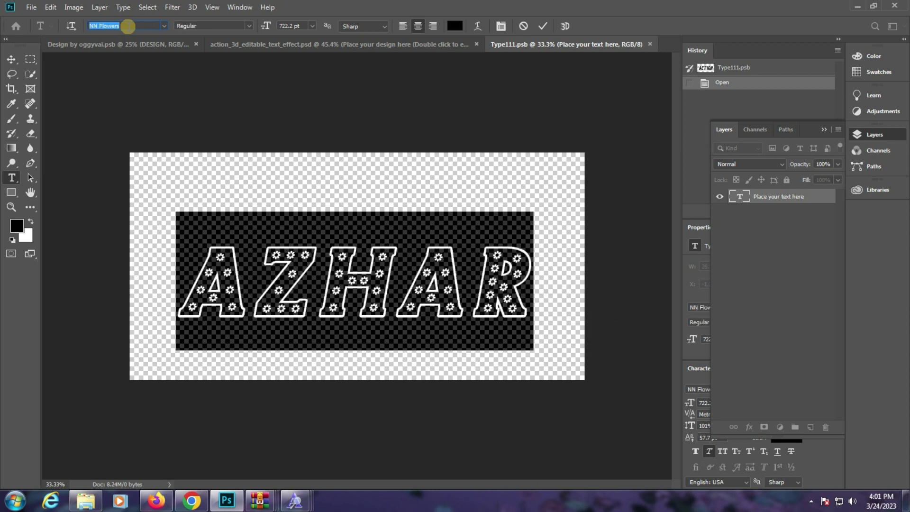
key(Down)
key(Down)
key(Up)
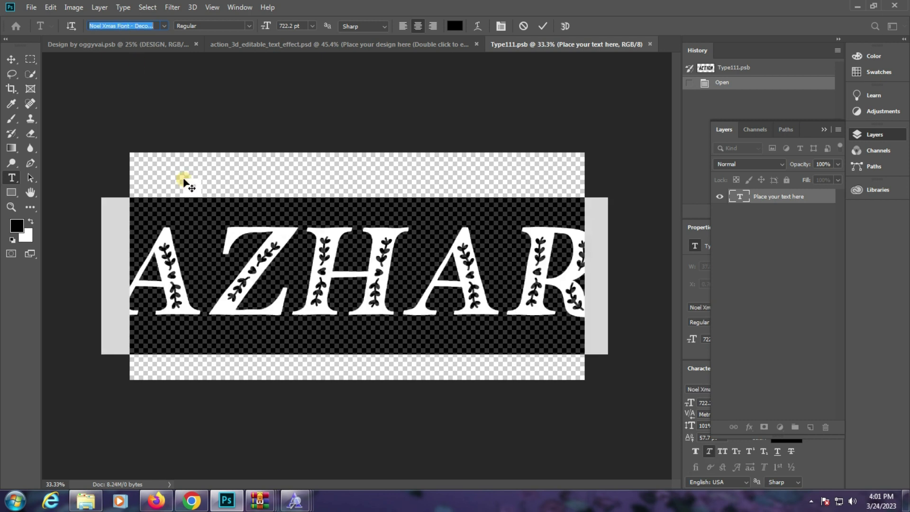
Step: Try a smaller font size, cancel the edit, and retype AZHAR over the ACTION text
click(268, 269)
key(ctrl+a)
drag(266, 25, 247, 31)
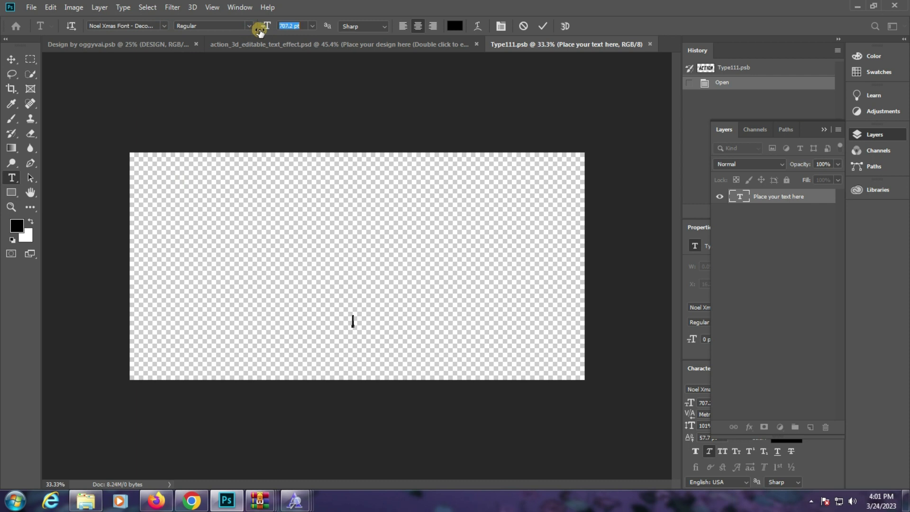
click(524, 26)
click(315, 271)
click(461, 208)
key(ctrl+a)
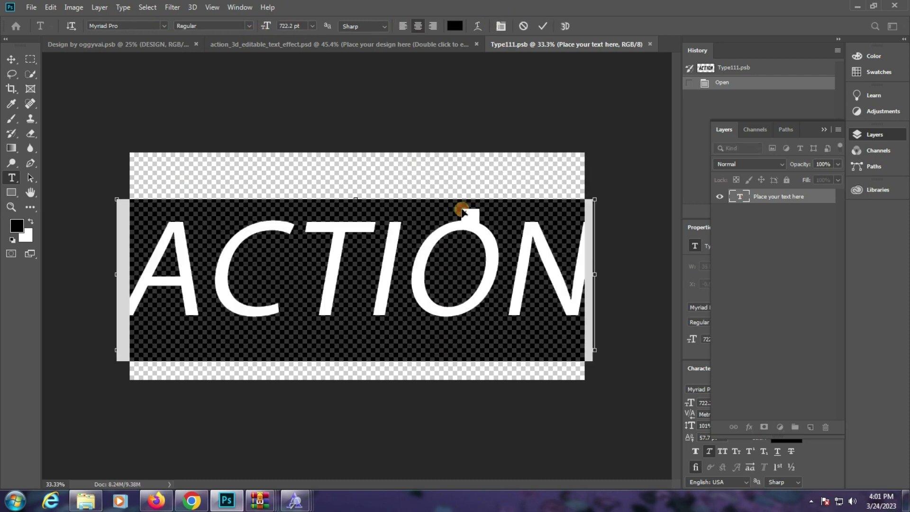
text(AZHAR)
key(ctrl+a)
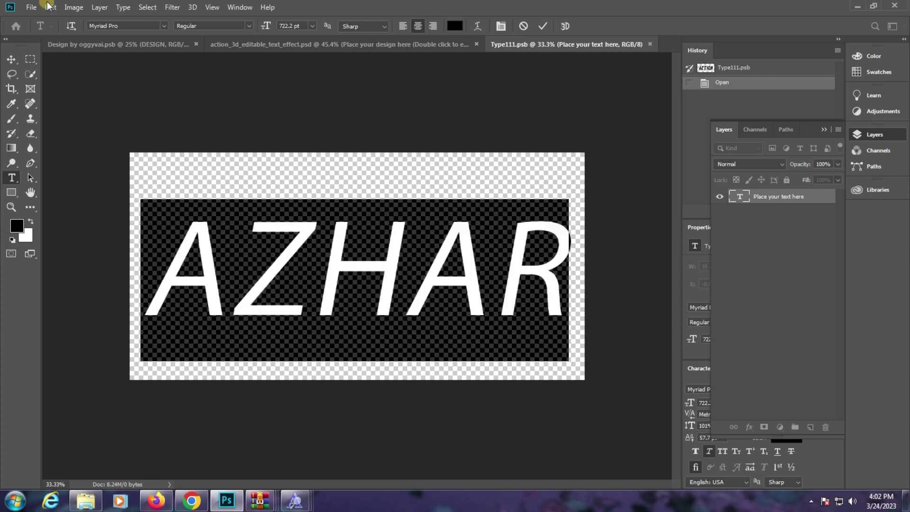
Step: Shrink AZHAR to about 608 pt with the transform box, centre it, and save
scroll(132, 25, down, 1)
scroll(132, 25, down, 1)
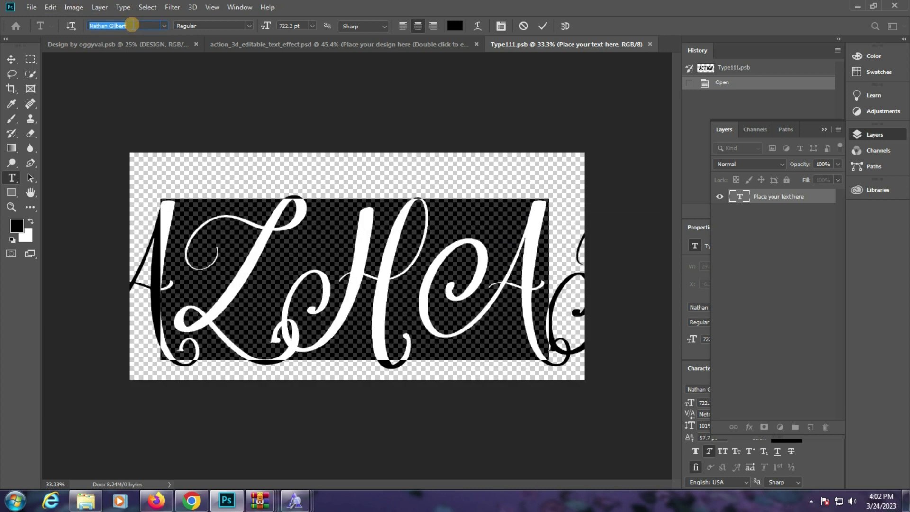
scroll(132, 25, down, 1)
scroll(133, 25, down, 1)
scroll(132, 25, down, 1)
scroll(132, 25, down, 1)
scroll(132, 25, down, 1)
scroll(133, 24, down, 1)
scroll(132, 24, down, 1)
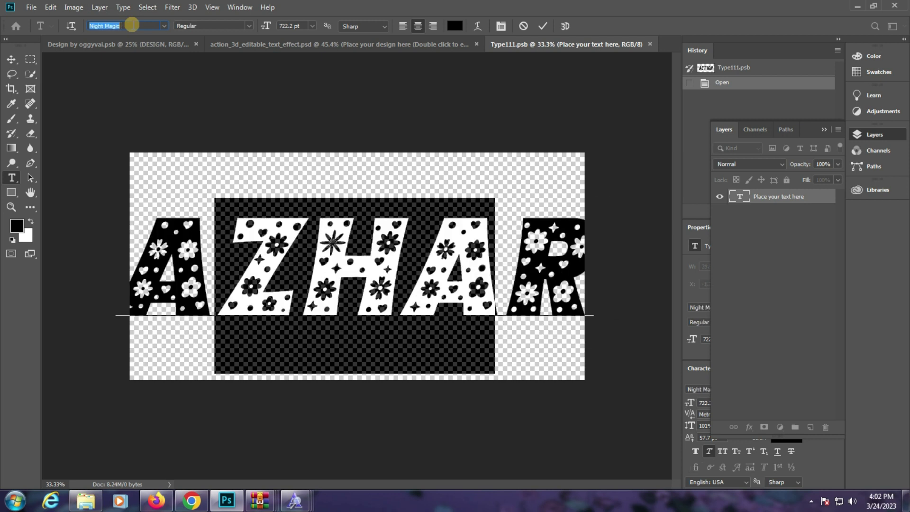
scroll(132, 25, down, 1)
scroll(132, 24, down, 1)
scroll(132, 25, down, 1)
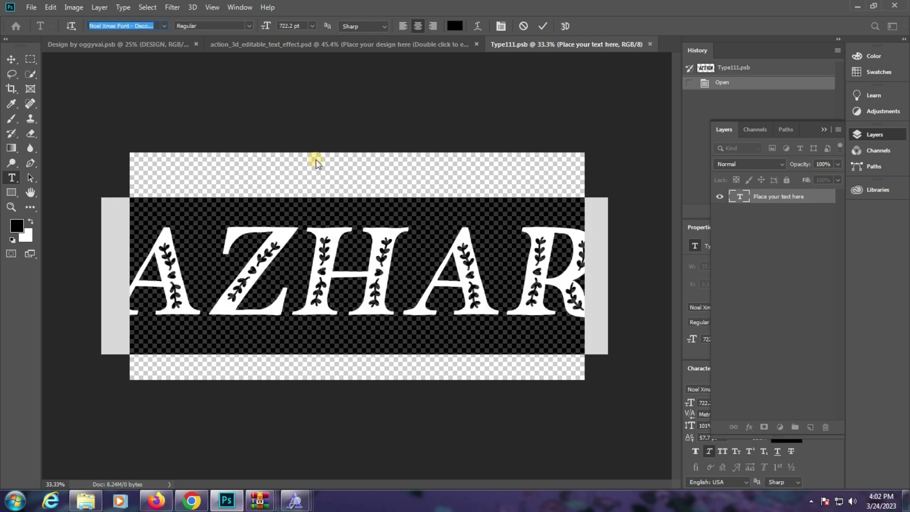
drag(608, 341, 498, 311)
mouse_move(401, 248)
mouse_down()
mouse_move(460, 270)
mouse_move(455, 263)
mouse_up()
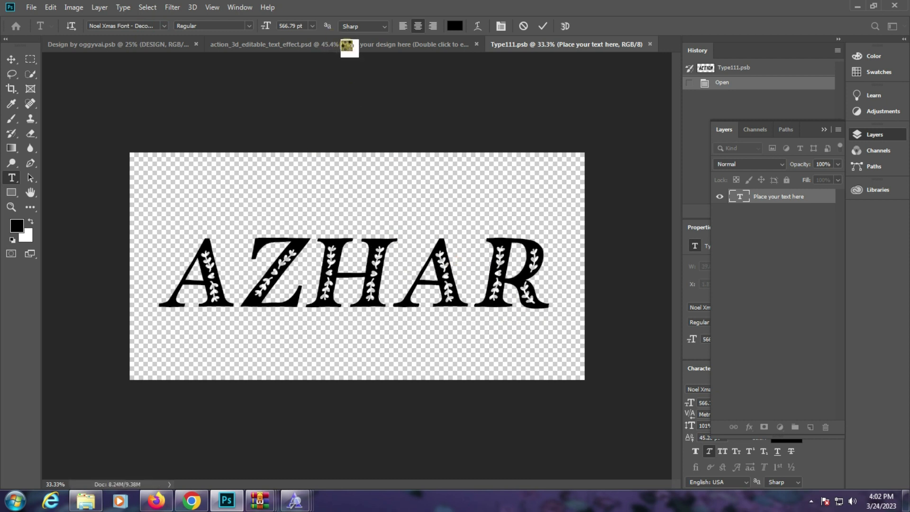
key(ctrl+s)
click(347, 46)
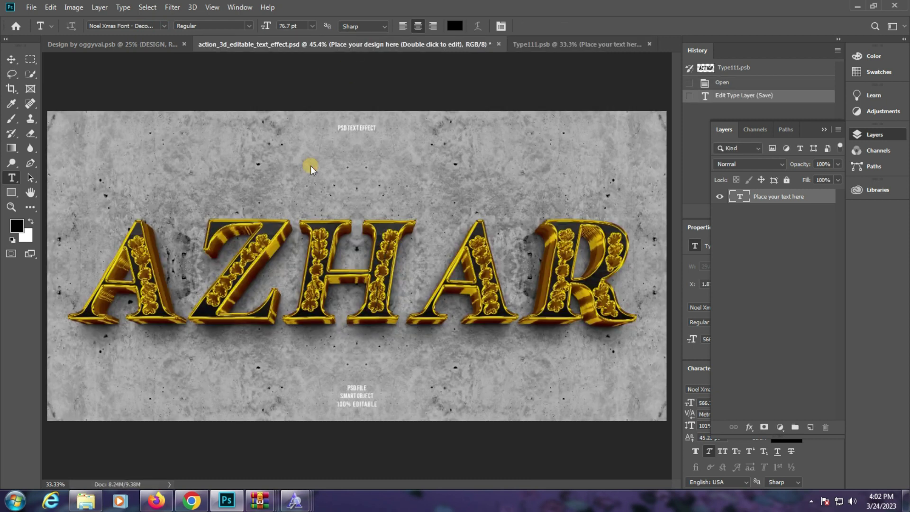
Step: Fit the gold ACTION artwork on screen and close action_3d, saving changes
click(11, 207)
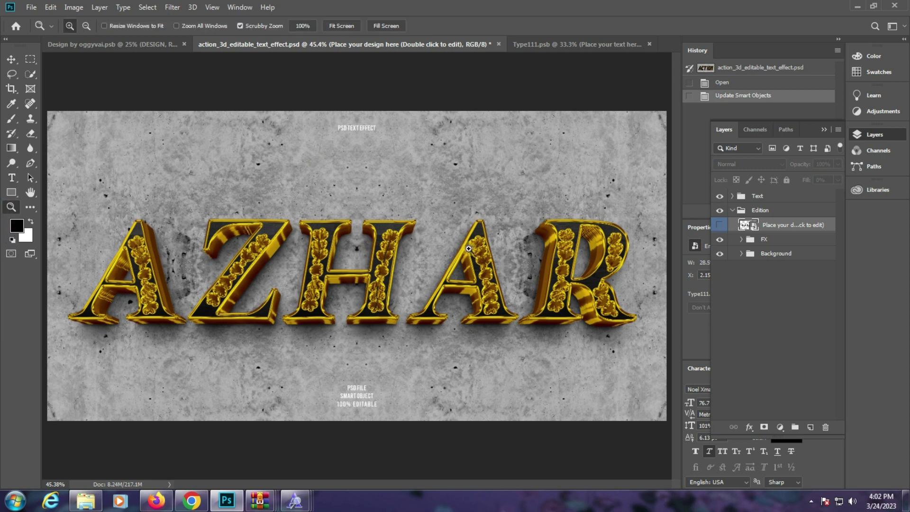
click(468, 247)
right_click(327, 217)
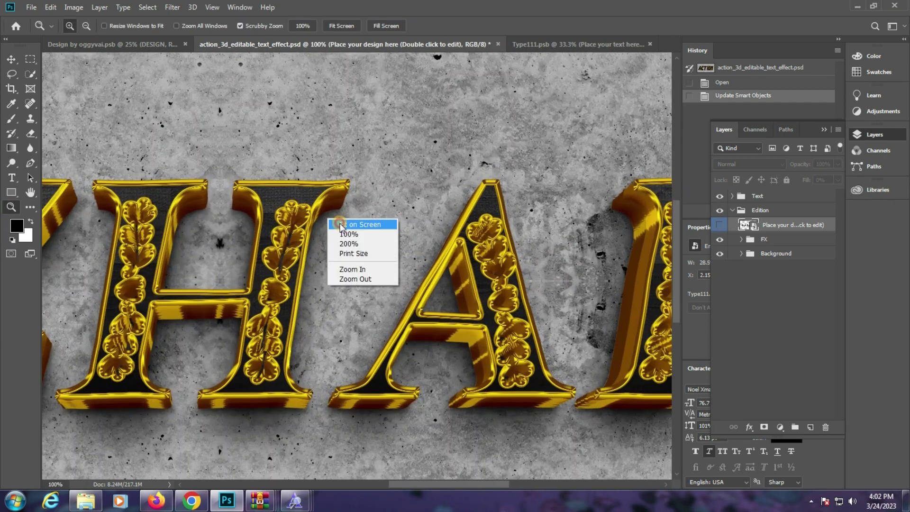
click(340, 222)
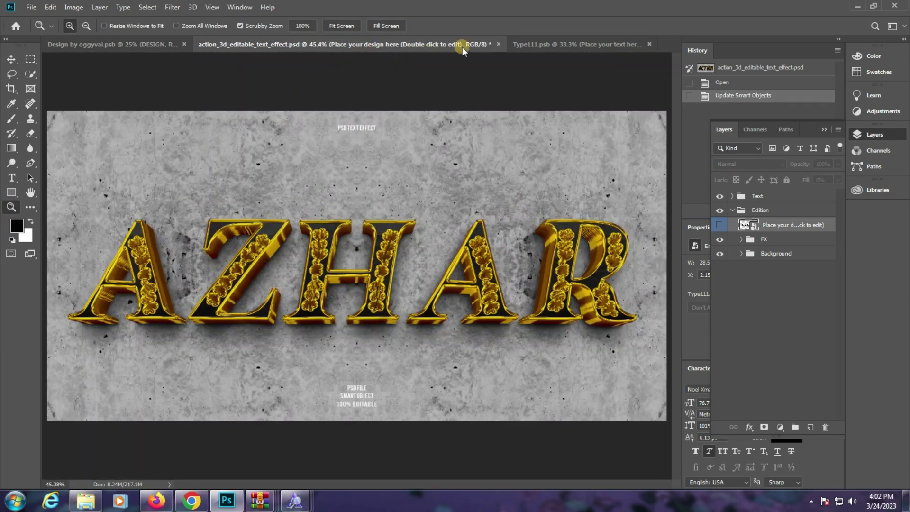
click(497, 45)
click(449, 252)
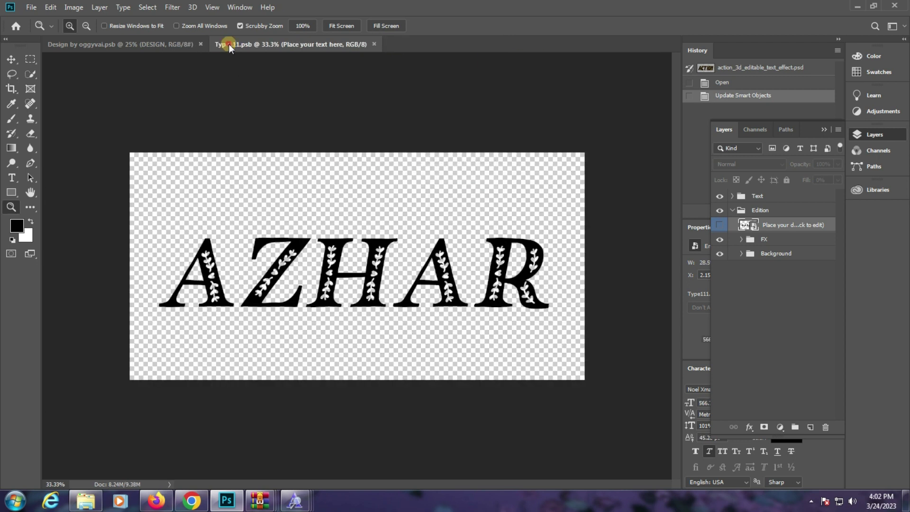
Step: Close the Design tab and select armor_3d_editable_text_effect.psd in Explorer
click(202, 43)
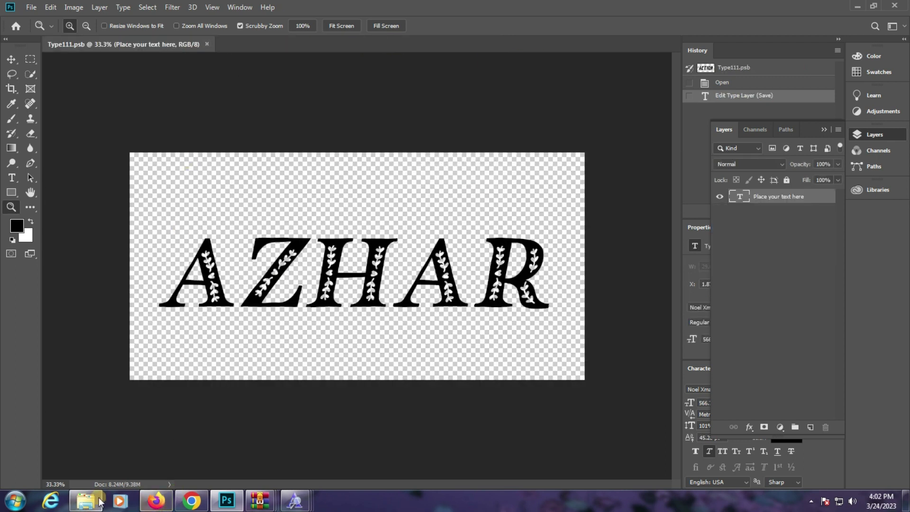
click(85, 500)
click(856, 94)
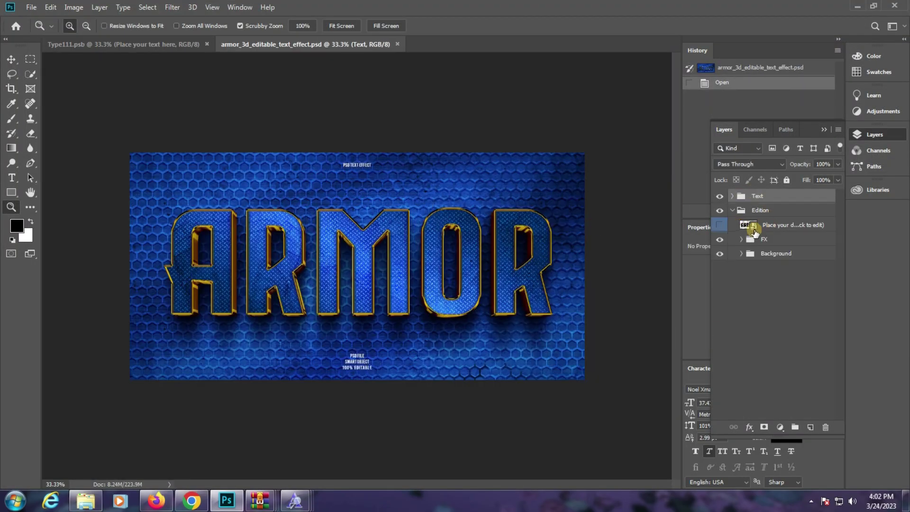
Step: Replace the ARMOR smart-object text with AZHAR and save it
double_click(754, 230)
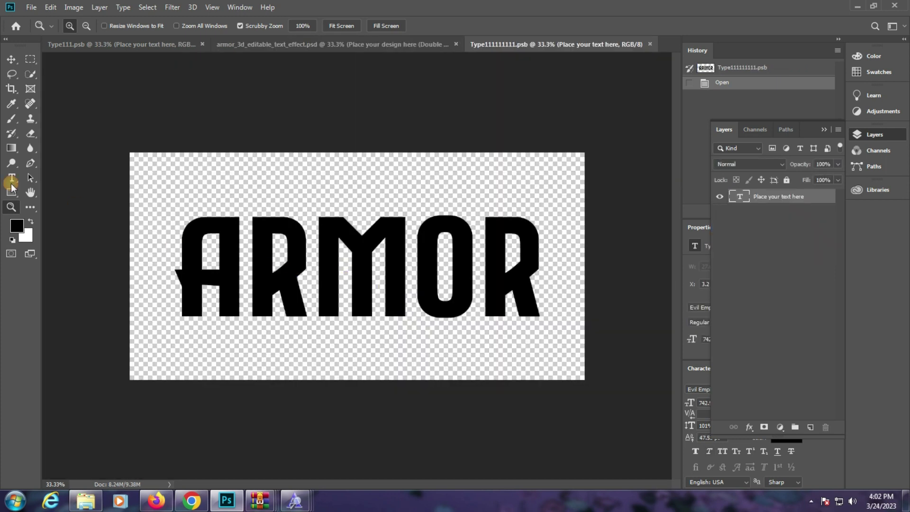
click(11, 177)
click(264, 250)
key(ctrl+a)
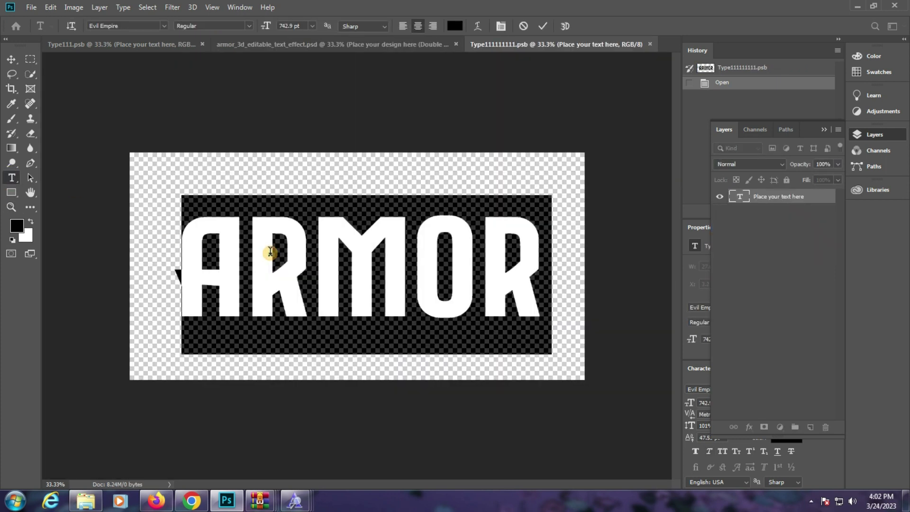
text(AZHAR)
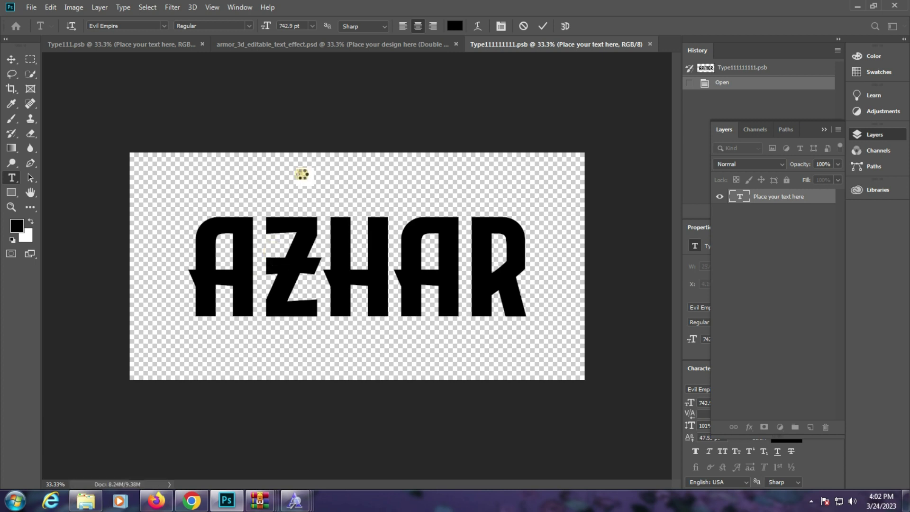
key(ctrl+s)
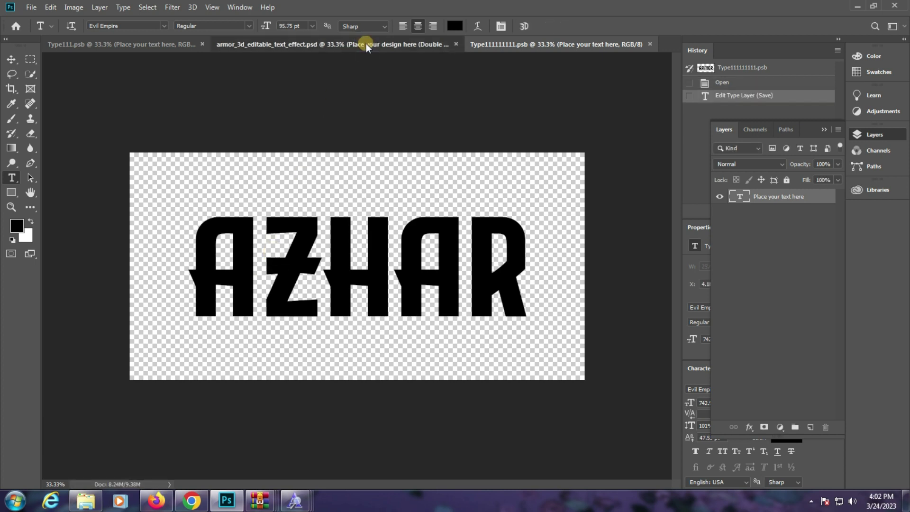
key(ctrl+shift+Tab)
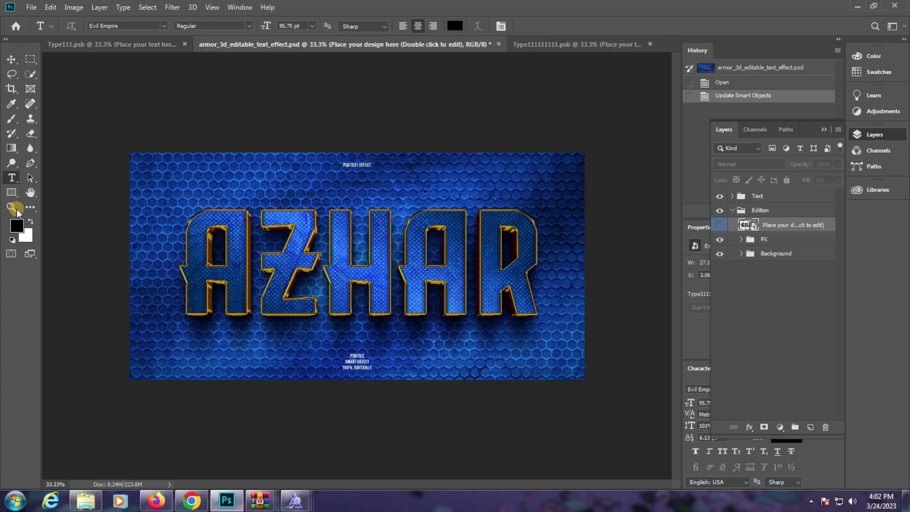
Step: Fit the blue AZHAR artwork on screen, then close the armor template without saving
click(15, 208)
click(436, 218)
right_click(323, 219)
click(342, 224)
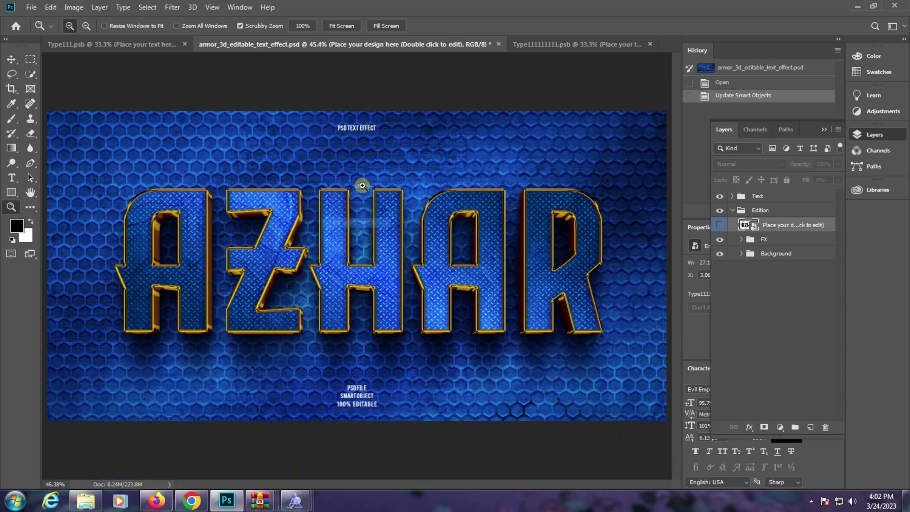
click(498, 44)
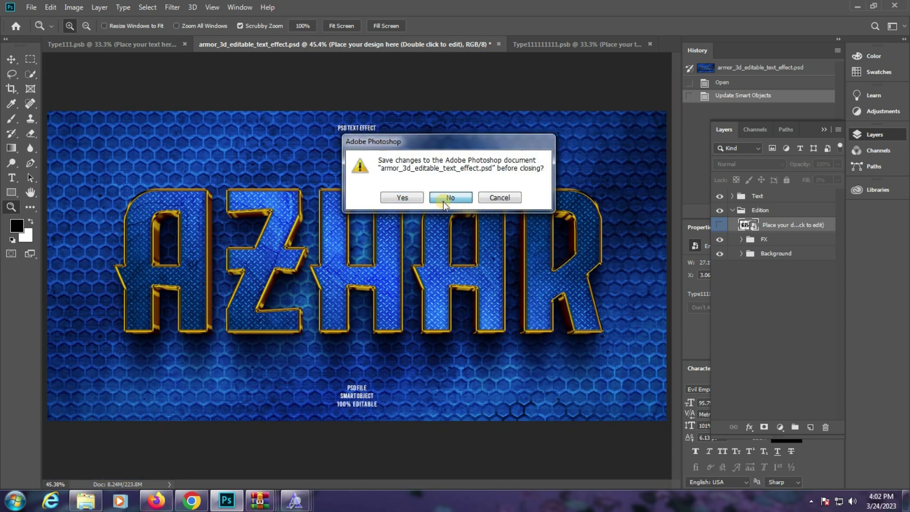
click(447, 197)
click(86, 501)
Step: Open the chrome coil template and its smart object, updating its contents
mouse_move(157, 165)
mouse_down()
mouse_move(303, 352)
mouse_move(301, 342)
mouse_up()
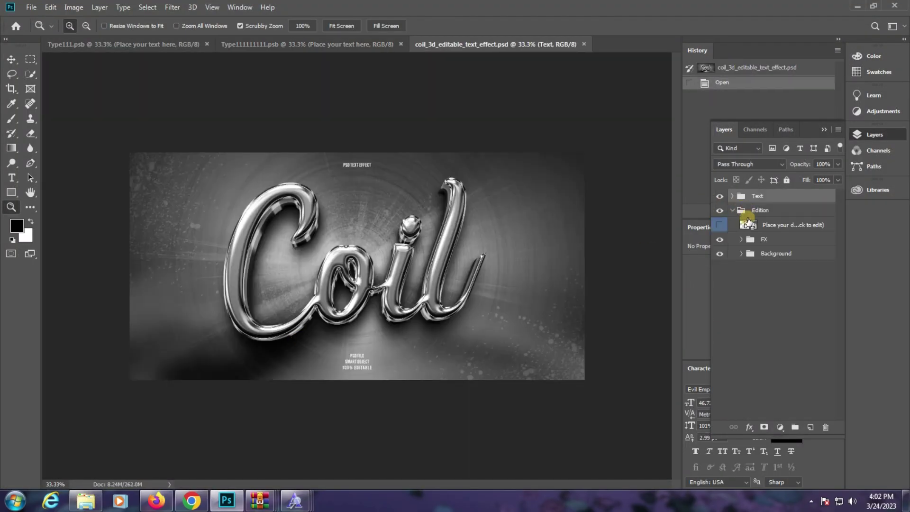
double_click(750, 225)
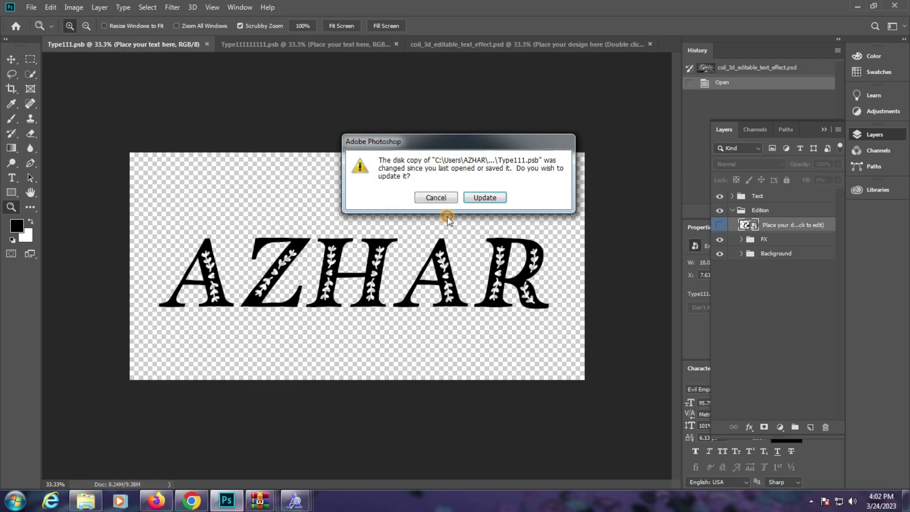
click(481, 197)
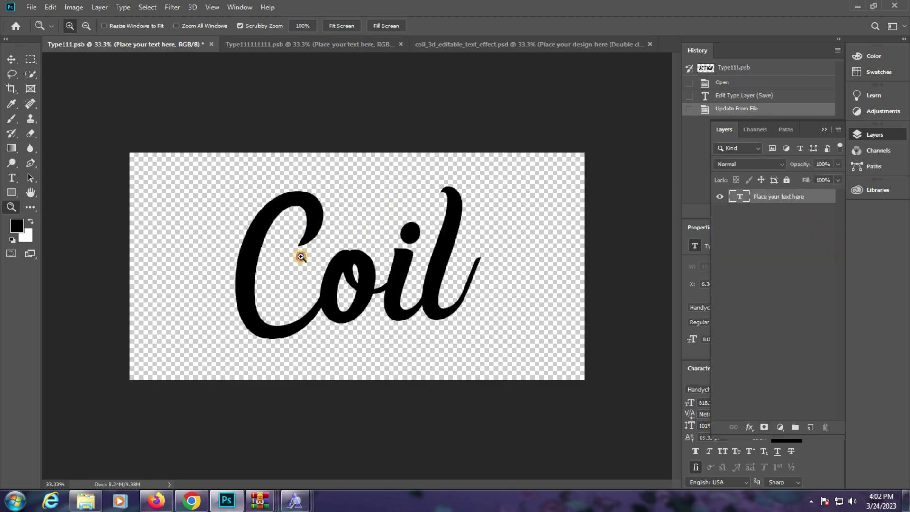
Step: Replace the Coil text with Zaibi, commit it, and save the smart object
click(12, 177)
double_click(365, 267)
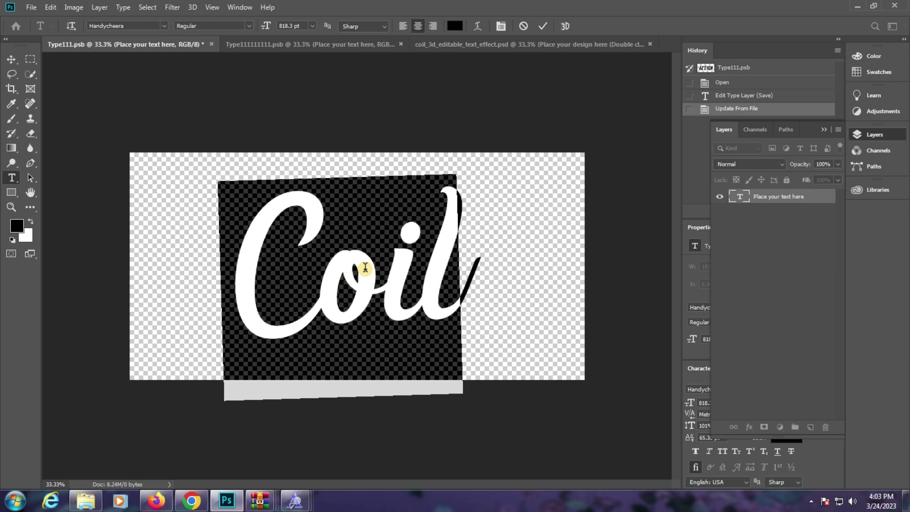
text(S)
key(BackSpace)
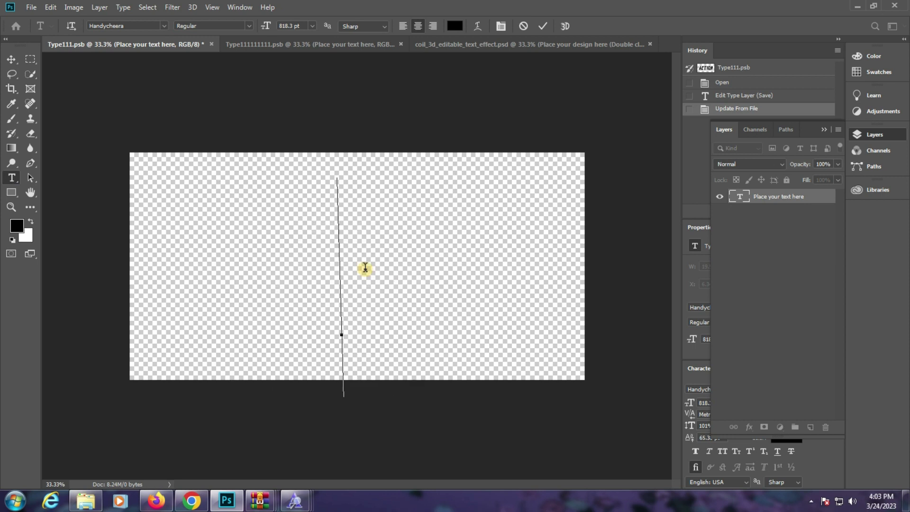
text(Khali)
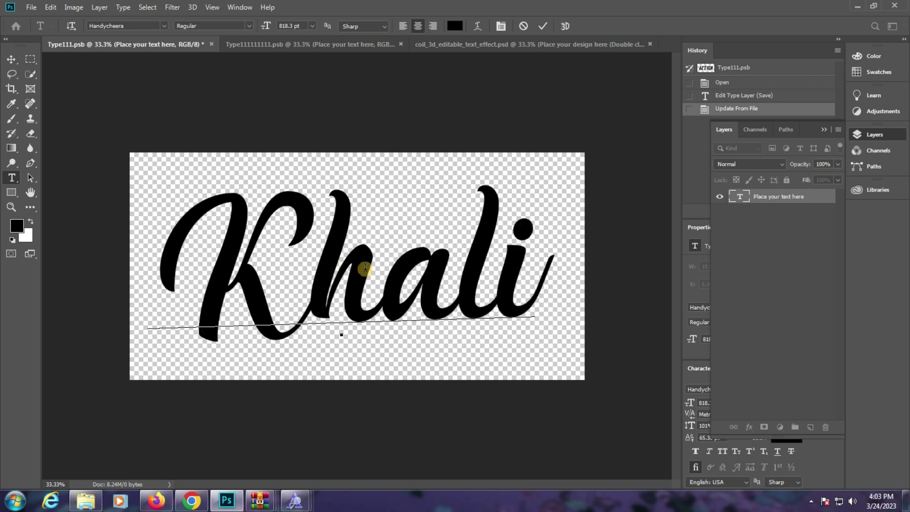
text(d)
key(ctrl+a)
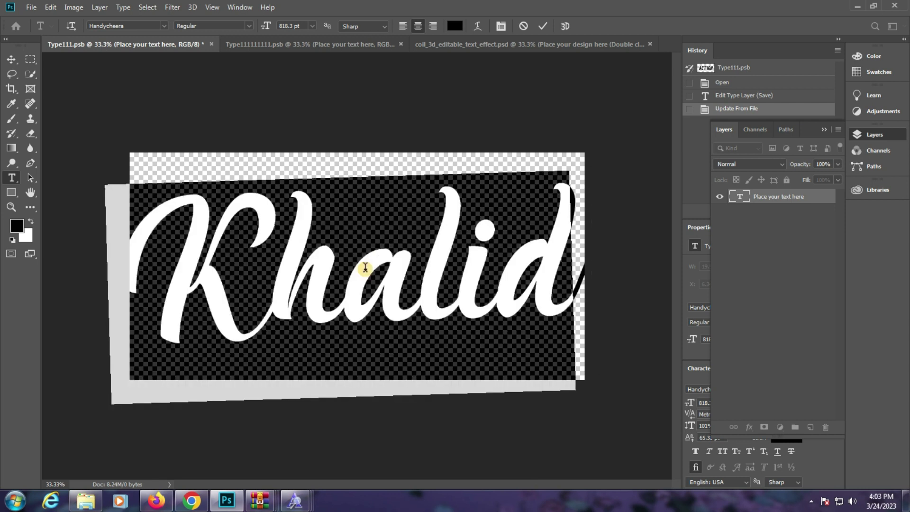
text(Zaibi)
key(ctrl+Return)
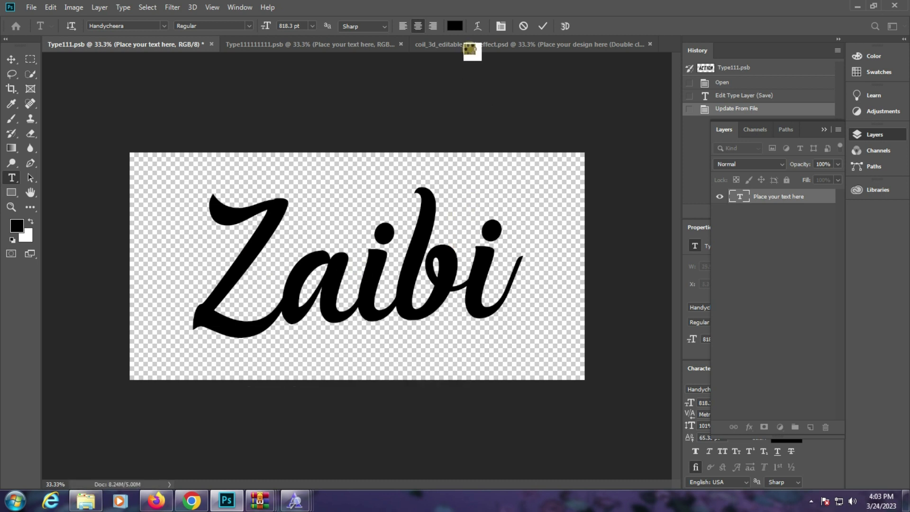
key(ctrl+s)
Step: Fit the chrome Zaibi artwork on screen, then close the coil template without saving
click(470, 44)
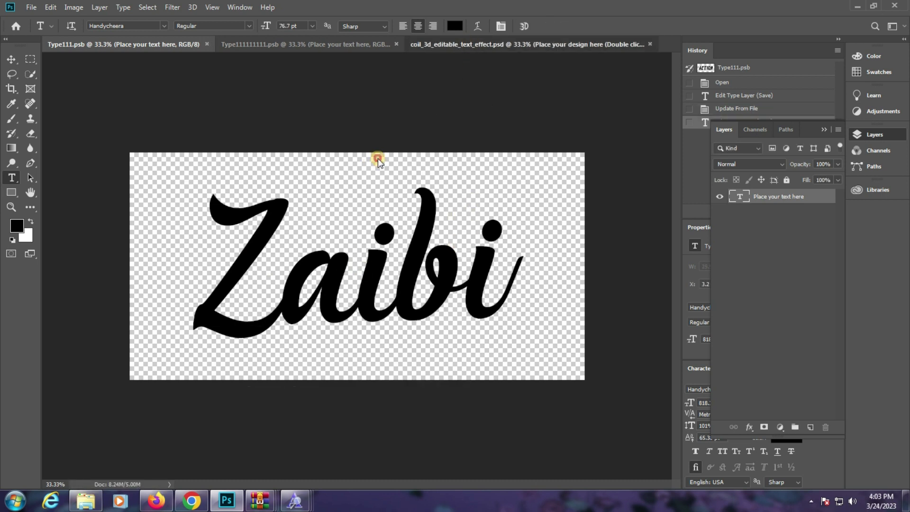
click(11, 206)
click(426, 264)
right_click(217, 212)
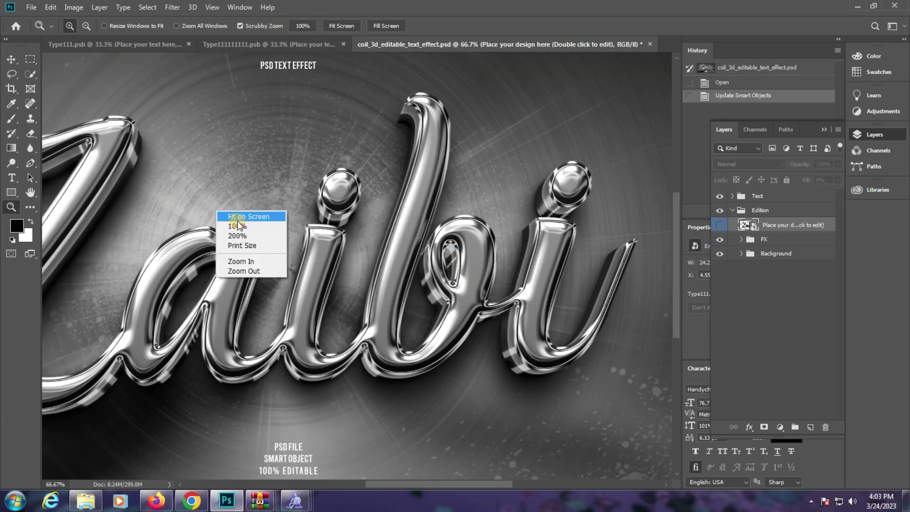
click(237, 217)
click(650, 44)
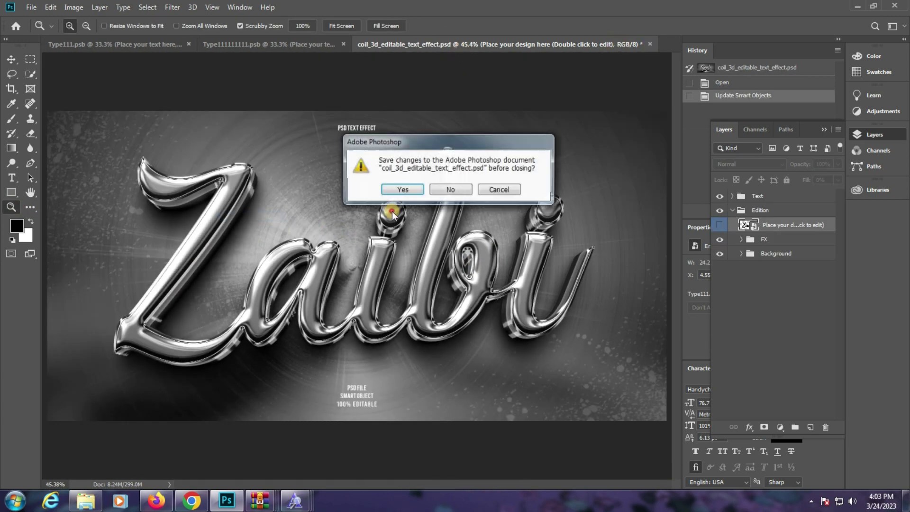
click(450, 245)
Step: Open the gold FACTOR template and its smart object, updating its contents
click(227, 181)
double_click(287, 177)
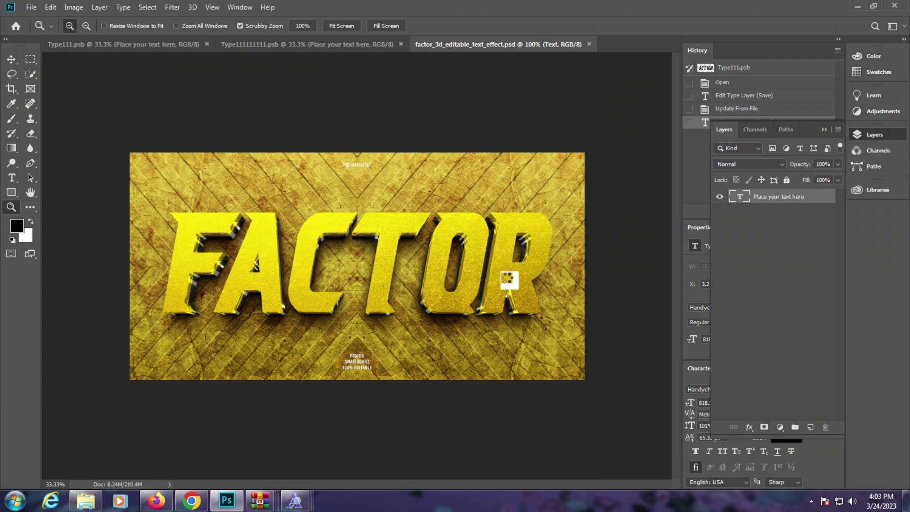
double_click(753, 225)
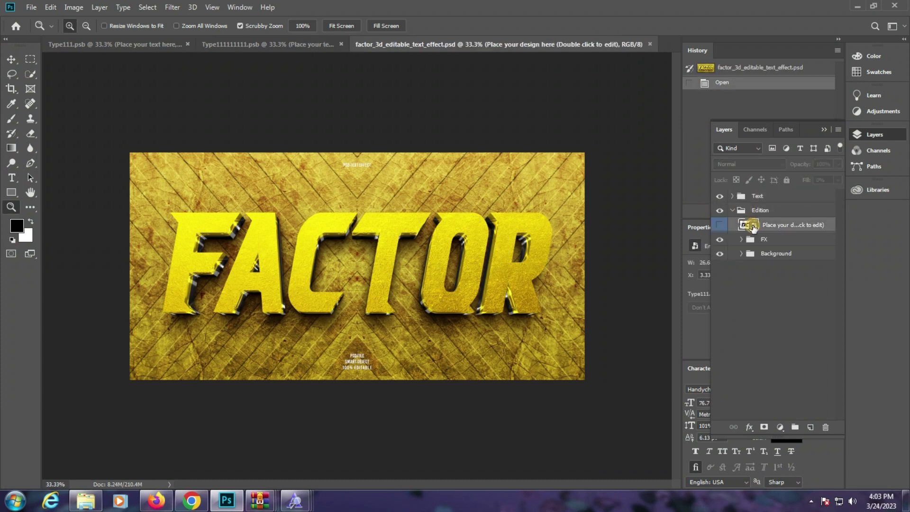
click(472, 199)
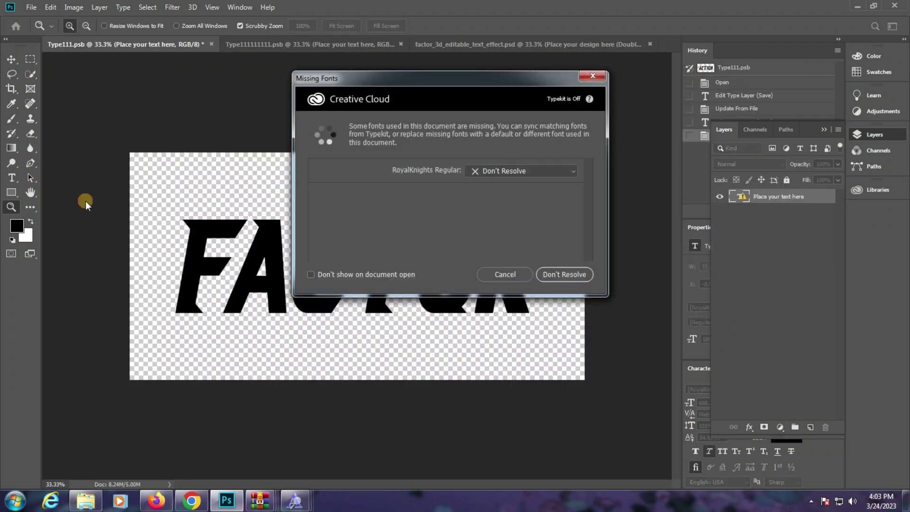
Step: Accept the Myriad Pro font substitution and select all the FACTOR text
click(504, 272)
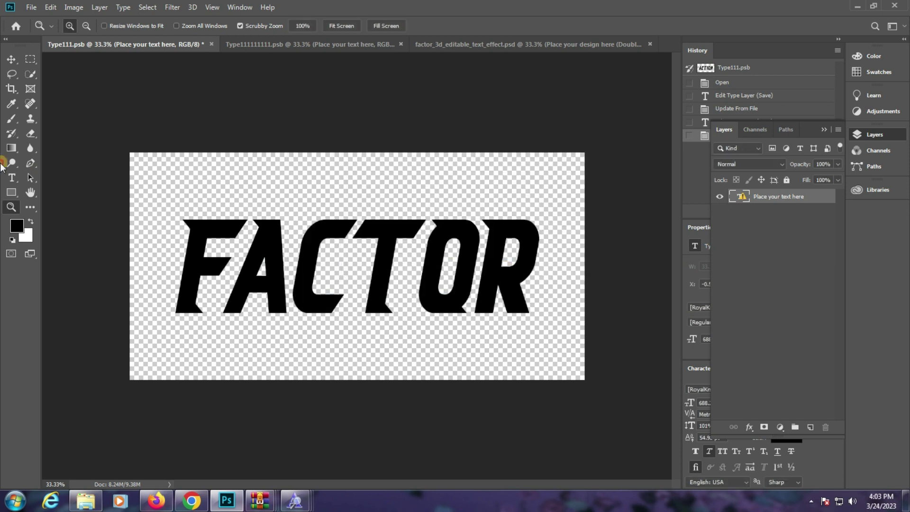
click(10, 175)
click(331, 243)
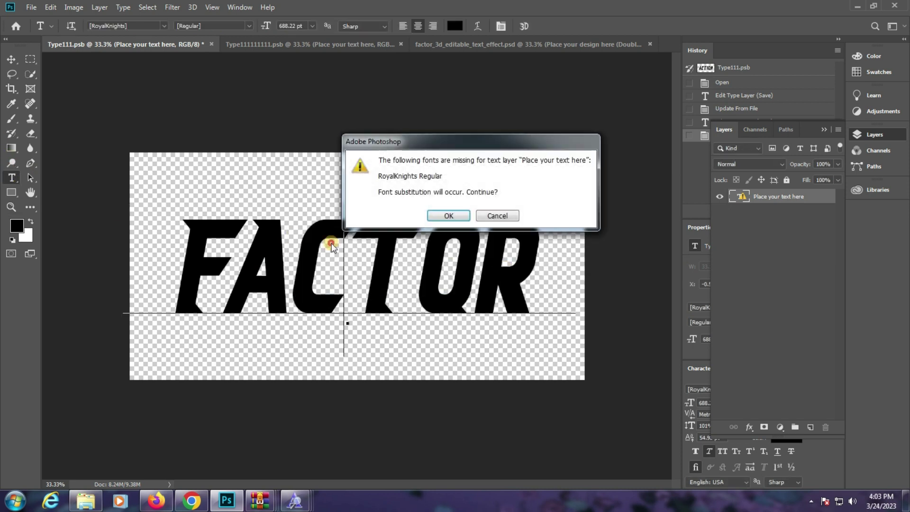
click(447, 215)
key(ctrl+a)
Step: Type AZHAR and scroll the font list to the leaf-patterned Novan font
text(AZHAR)
key(ctrl+a)
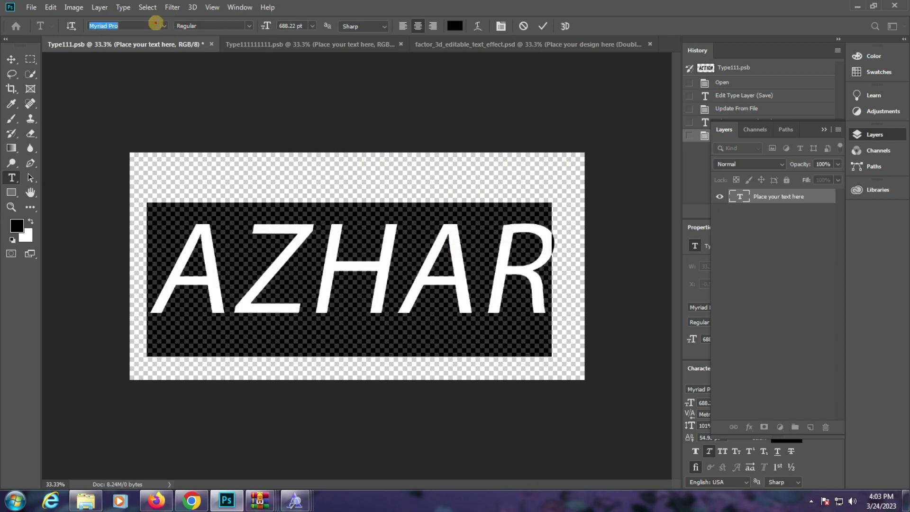
scroll(155, 23, down, 1)
scroll(155, 23, down, 1)
scroll(155, 24, down, 1)
scroll(155, 23, up, 1)
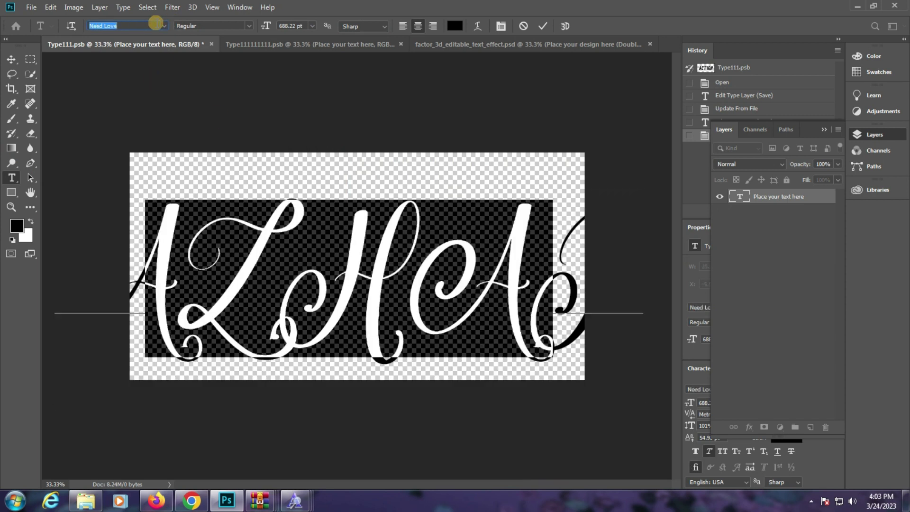
scroll(155, 23, down, 1)
scroll(155, 23, down, 1)
scroll(155, 23, down, 1)
scroll(155, 24, down, 1)
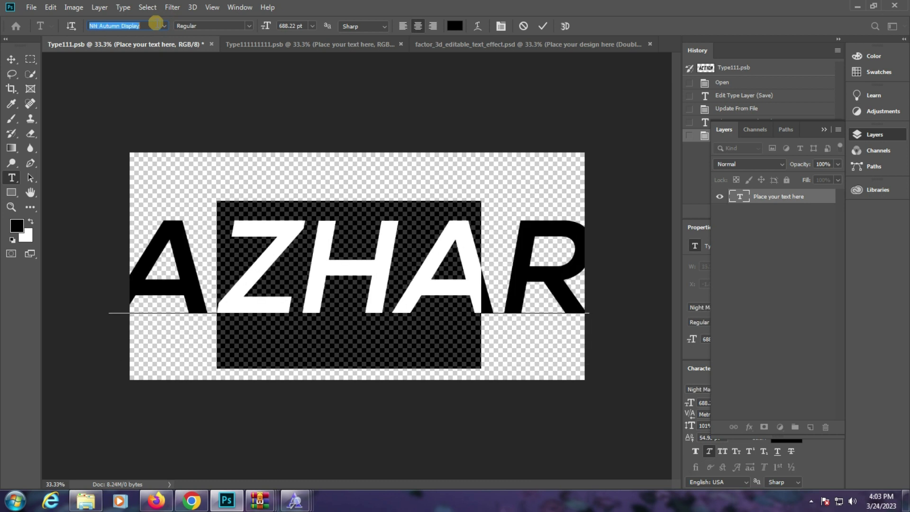
scroll(155, 23, down, 1)
scroll(155, 23, down, 1)
scroll(154, 23, down, 1)
scroll(155, 23, down, 1)
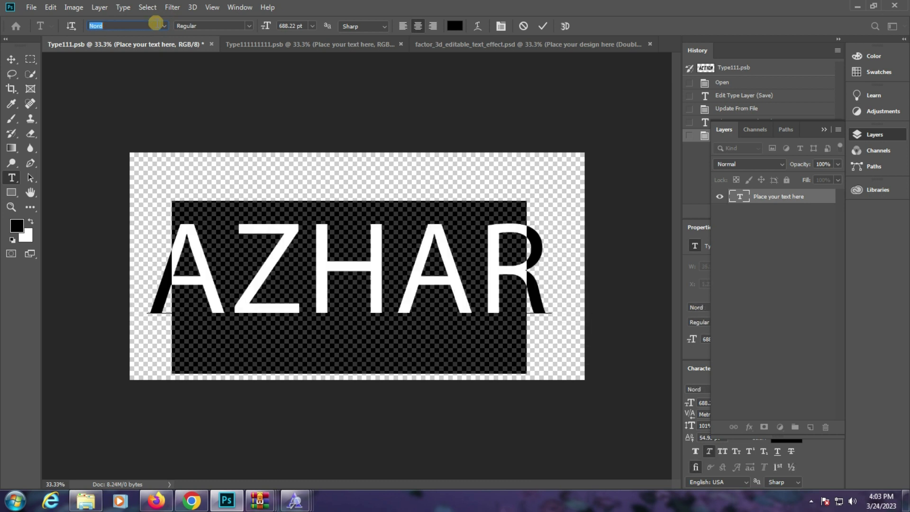
scroll(155, 23, down, 1)
scroll(155, 23, down, 1)
scroll(155, 23, down, 1)
scroll(154, 24, down, 1)
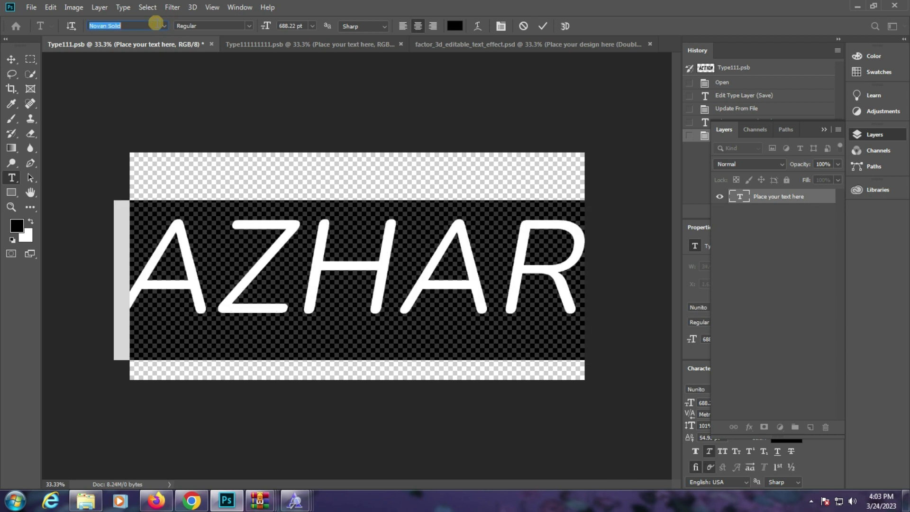
scroll(155, 23, down, 1)
scroll(155, 23, up, 1)
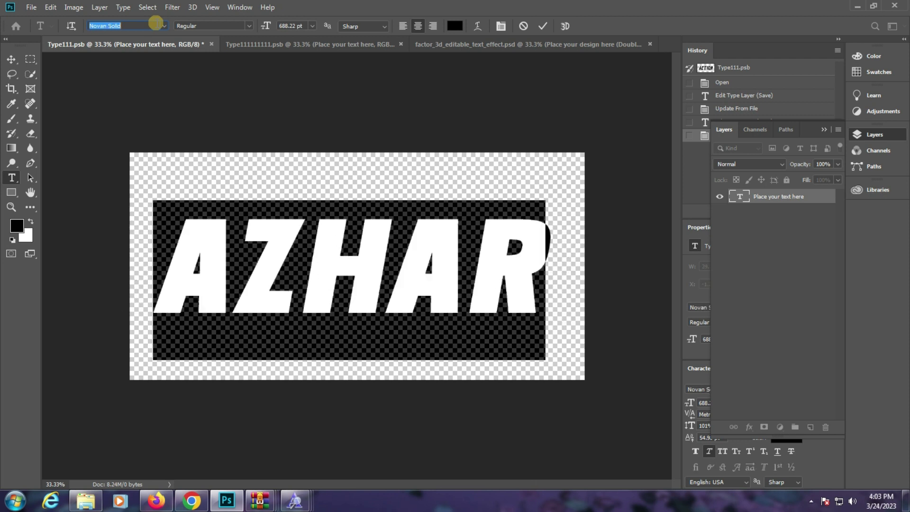
Step: Commit the AZHAR text and preview it on the gold FACTOR template at Fit on Screen
click(482, 260)
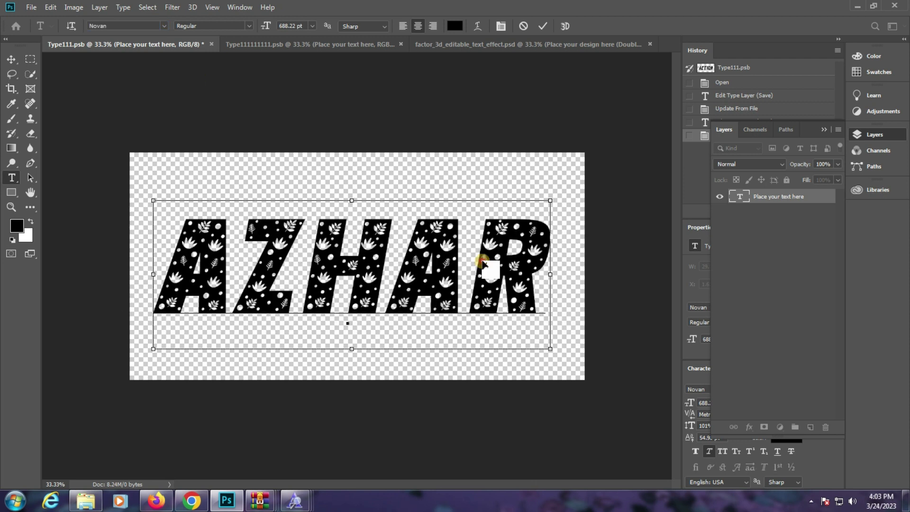
key(ctrl+Return)
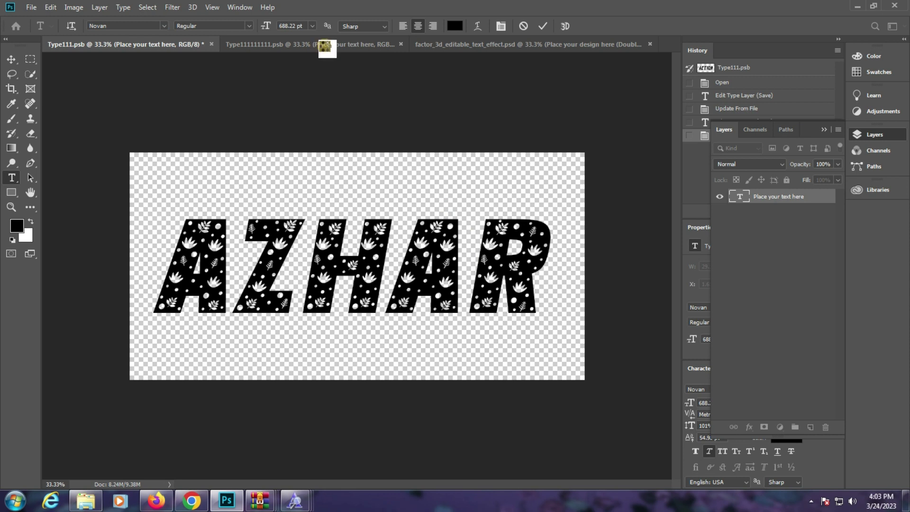
click(325, 45)
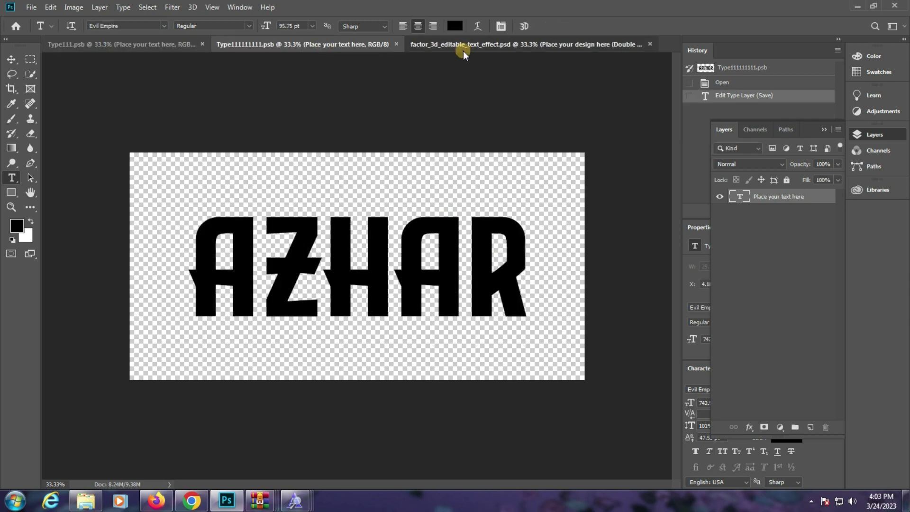
key(ctrl+Tab)
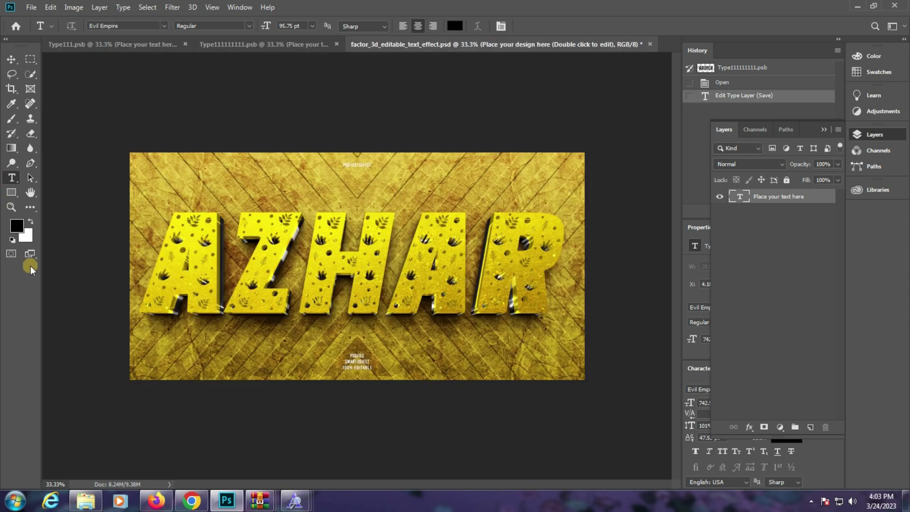
key(z)
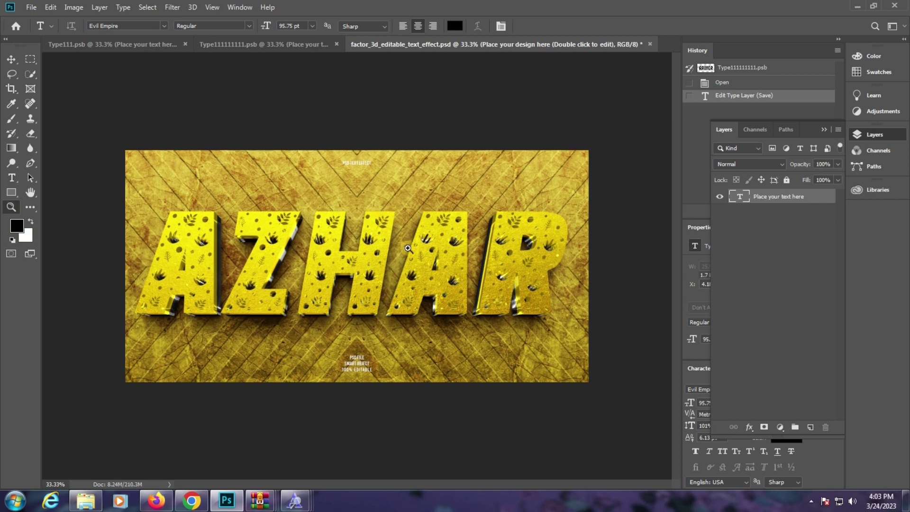
click(388, 220)
right_click(238, 212)
click(247, 209)
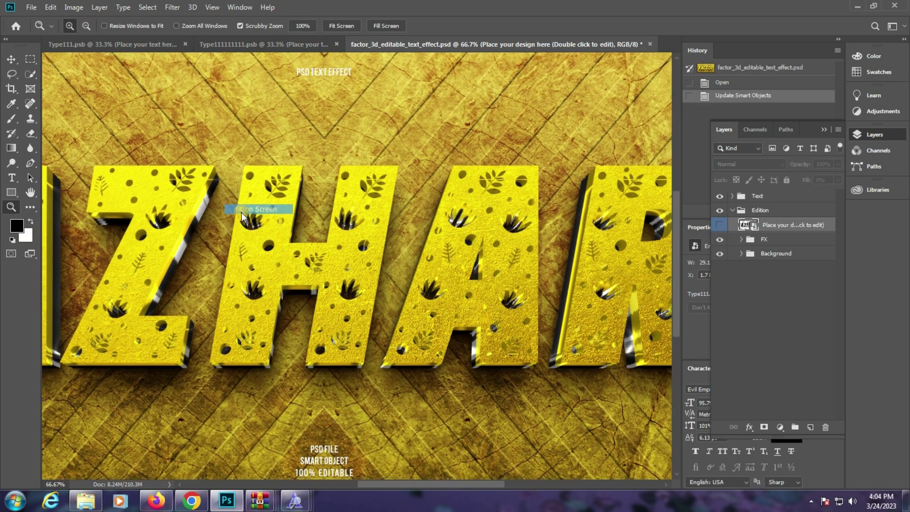
Step: Close the gold FACTOR template unsaved and open inside_3d_editable_text_effect.psd
click(651, 43)
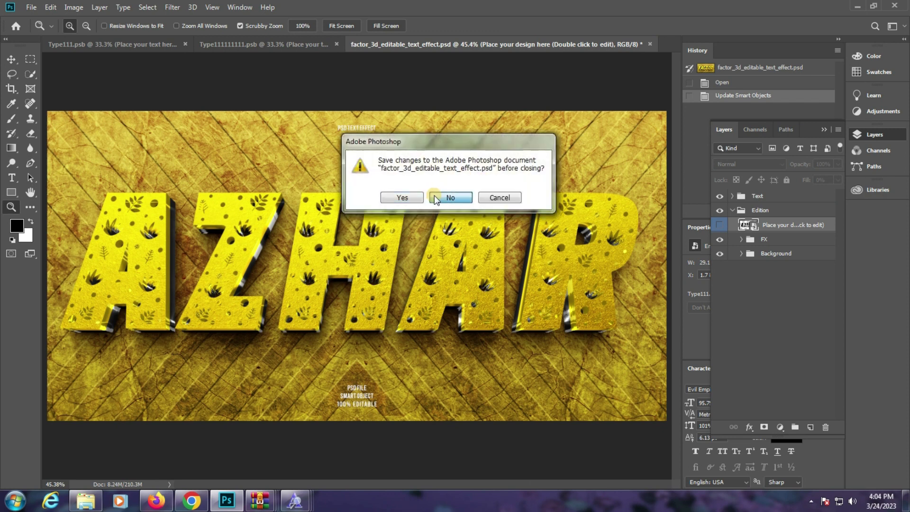
click(449, 252)
click(402, 44)
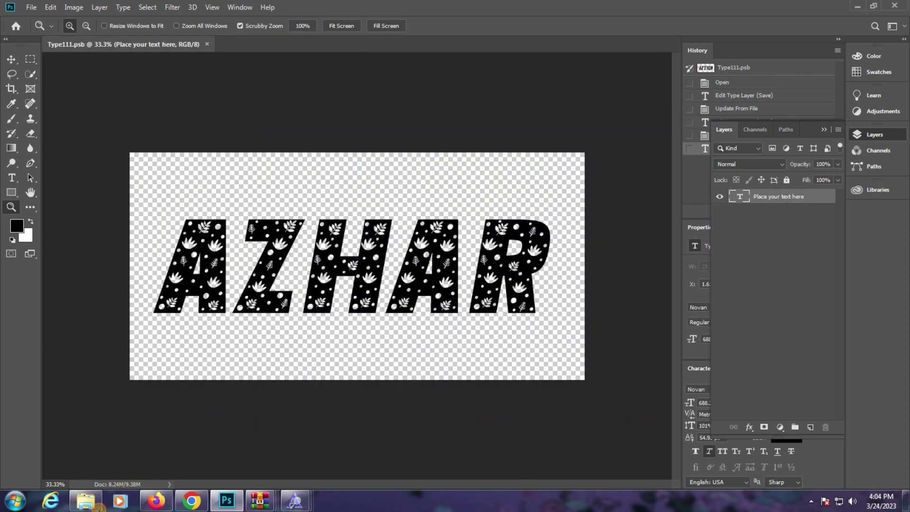
click(86, 500)
click(468, 210)
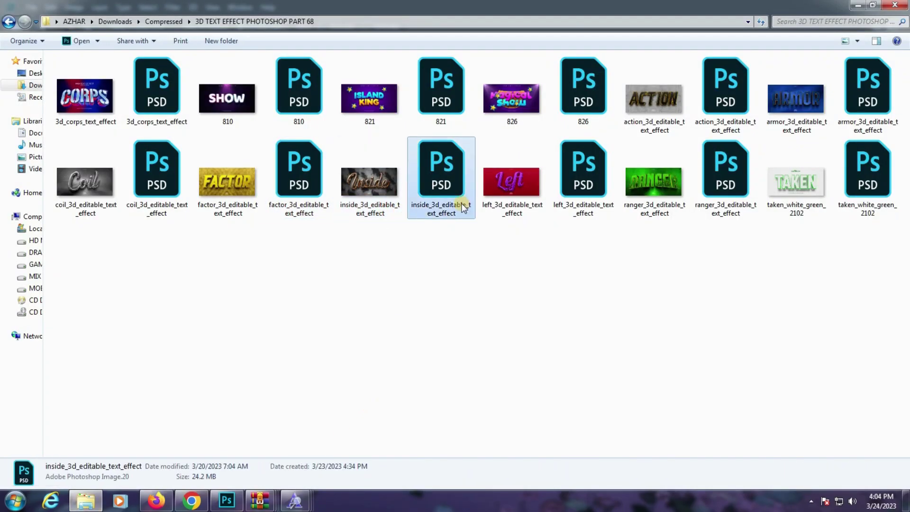
double_click(463, 207)
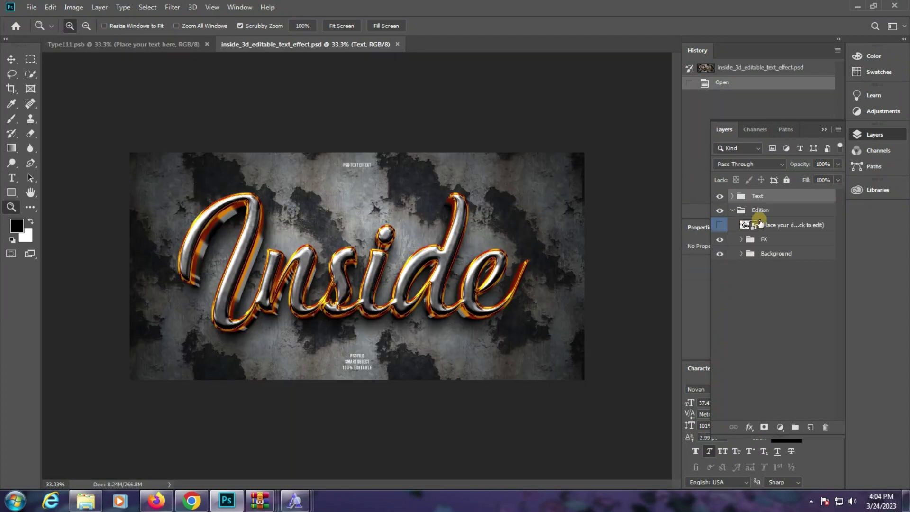
Step: Replace the Inside template's smart-object text with Azhar and save it
double_click(752, 227)
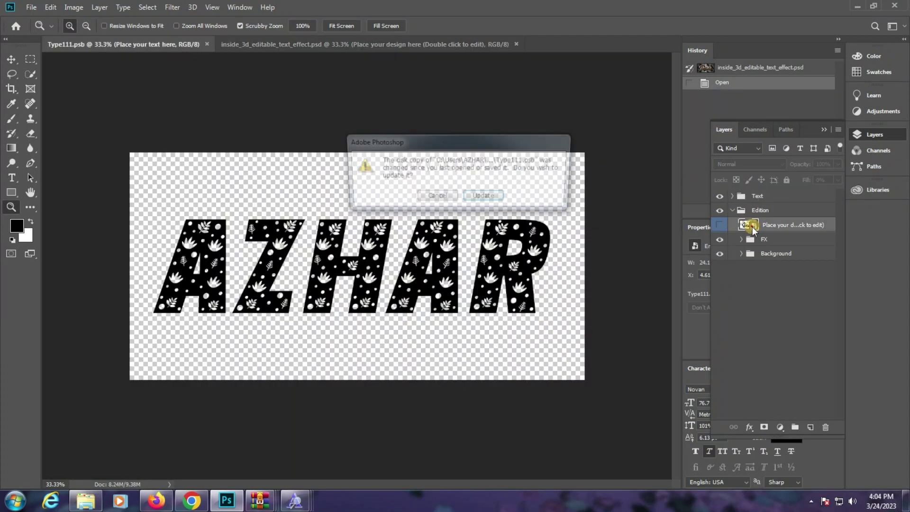
click(487, 205)
click(10, 182)
click(322, 237)
key(ctrl+a)
text(Az)
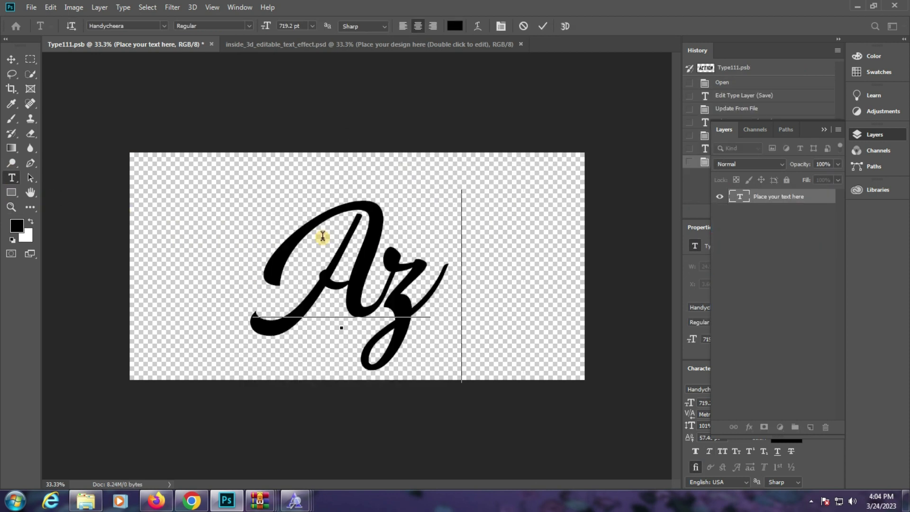
text(har)
key(ctrl+Return)
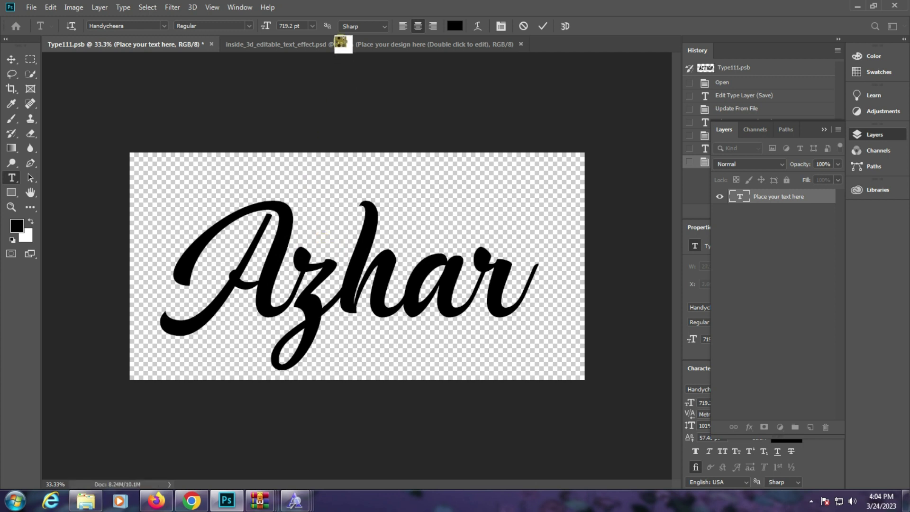
key(ctrl+s)
Step: Preview Azhar on the chrome template at Fit on Screen, then close it without saving
click(341, 41)
click(343, 155)
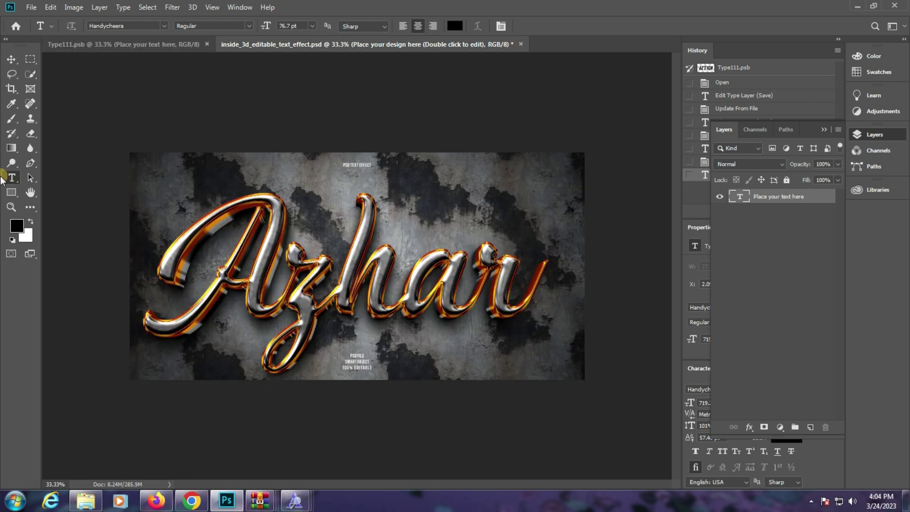
click(10, 207)
click(317, 232)
right_click(317, 231)
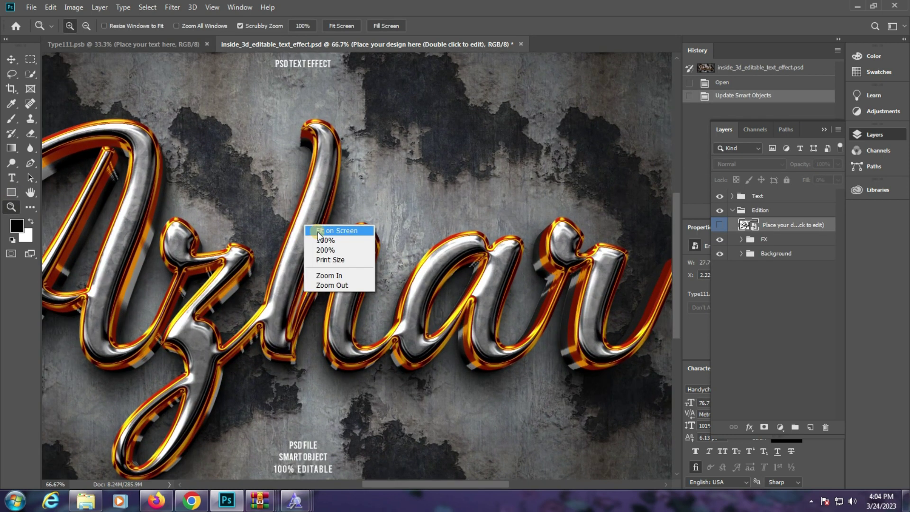
click(332, 231)
click(521, 44)
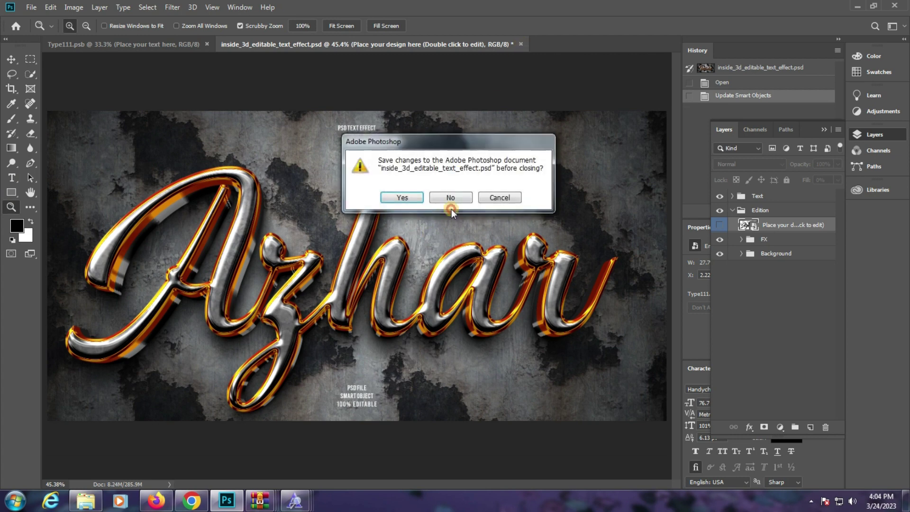
click(451, 209)
click(107, 493)
Step: Open left_3d_editable_text_effect.psd and its updated text smart object
double_click(568, 191)
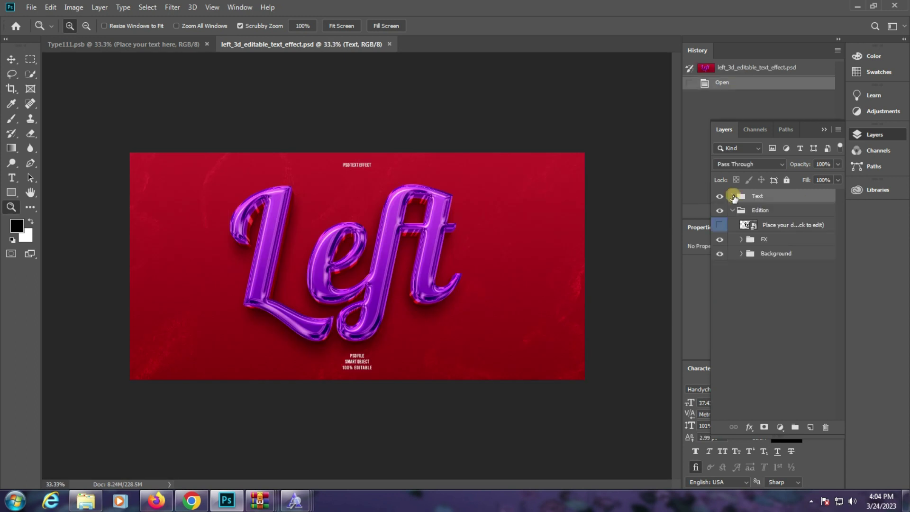
double_click(752, 226)
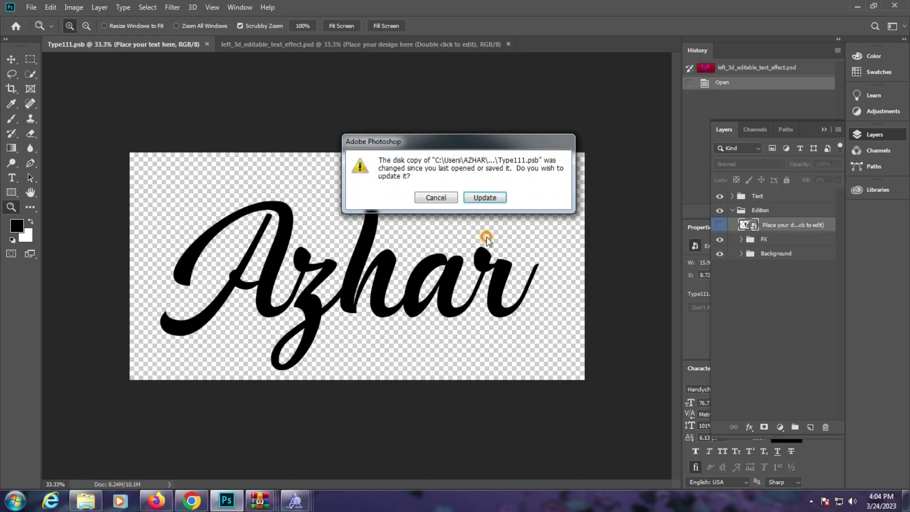
click(501, 200)
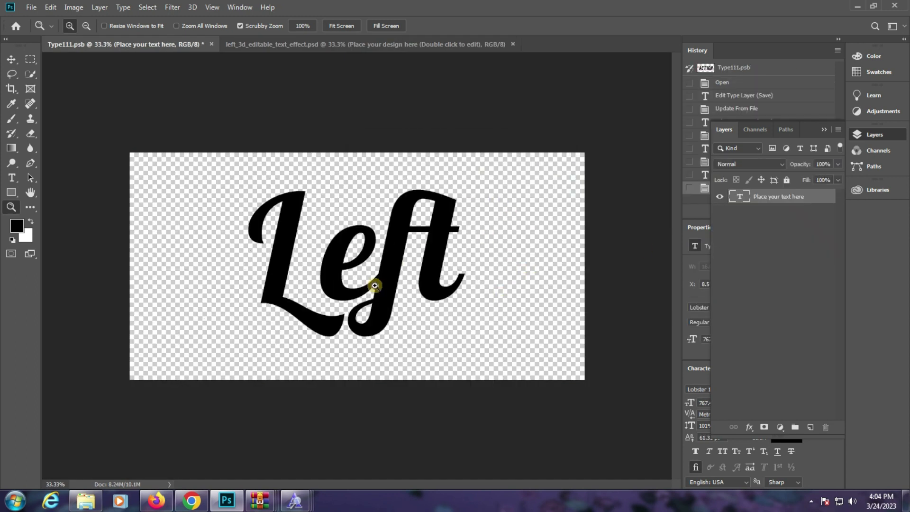
Step: Retype the word Left in the smart object as Snow
click(12, 177)
click(359, 241)
double_click(359, 241)
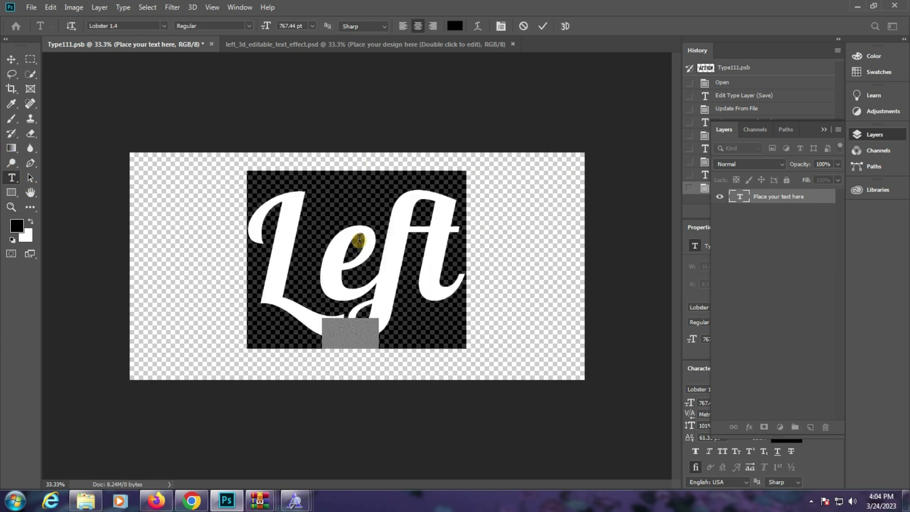
text(Sh)
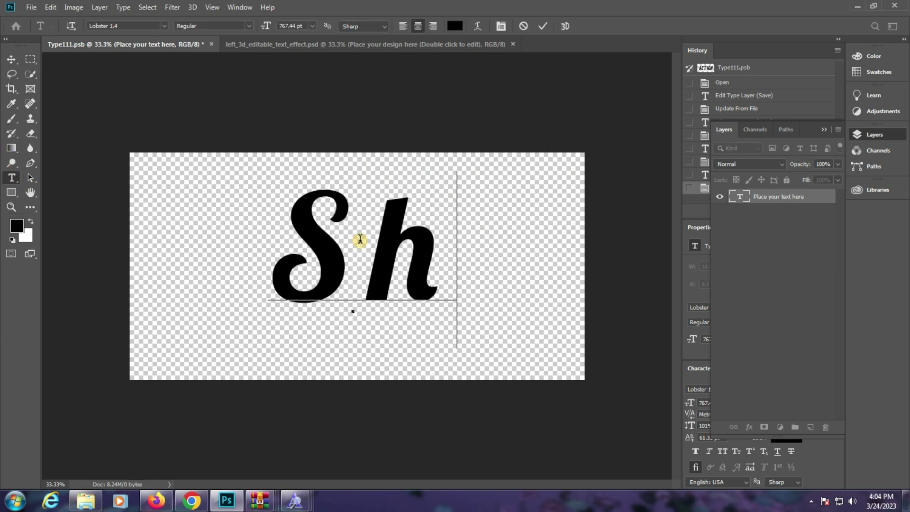
text(ak)
double_click(360, 241)
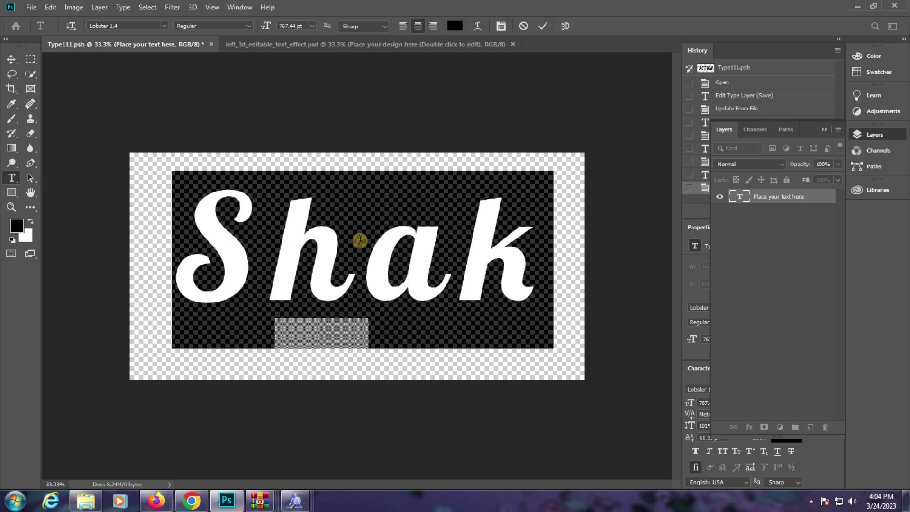
text(Snow)
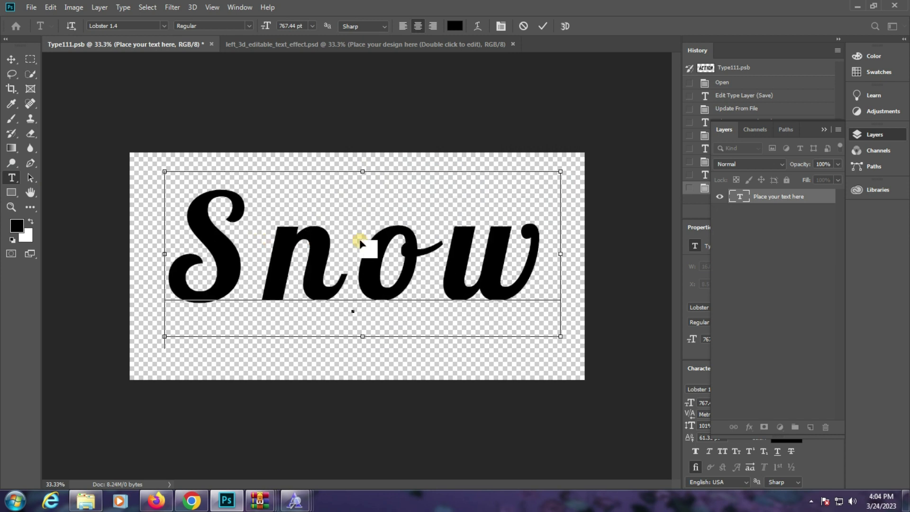
double_click(360, 242)
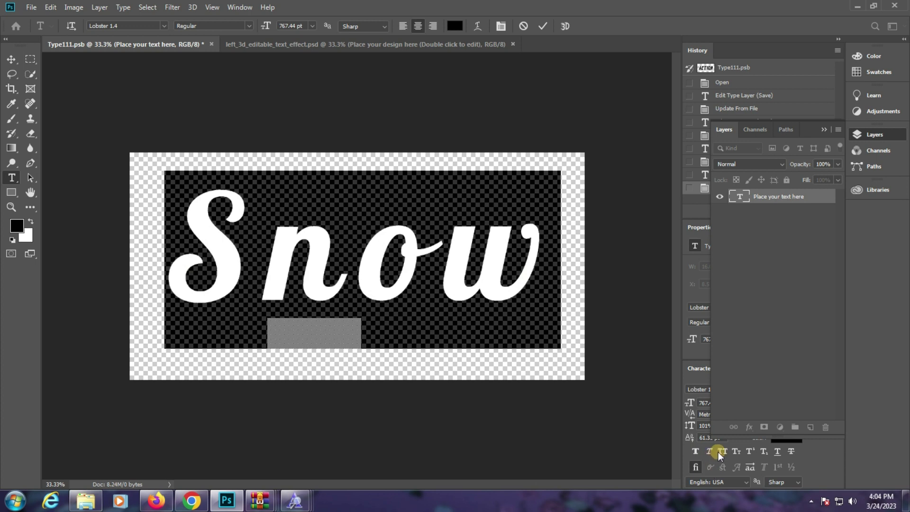
Step: Set Snow's tracking to 50, commit it, and nudge it slightly right and down
click(884, 153)
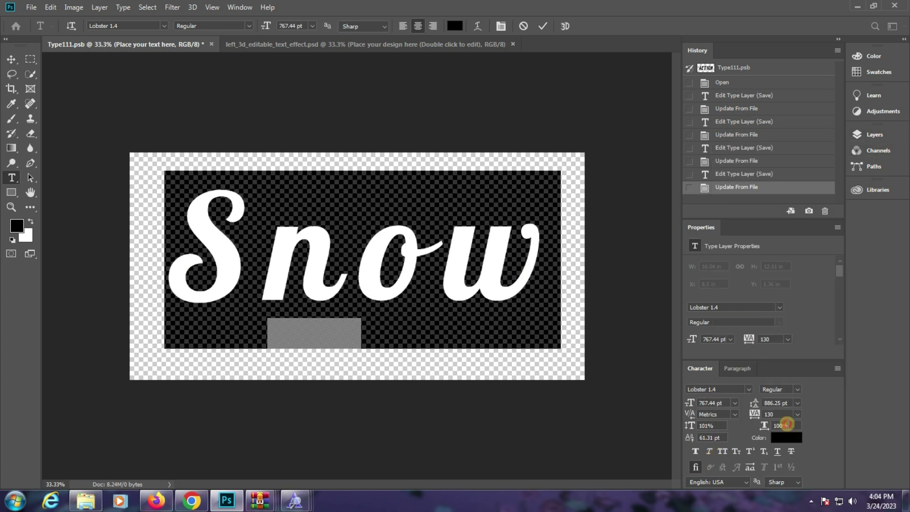
drag(758, 415, 751, 413)
click(542, 26)
drag(450, 238, 455, 251)
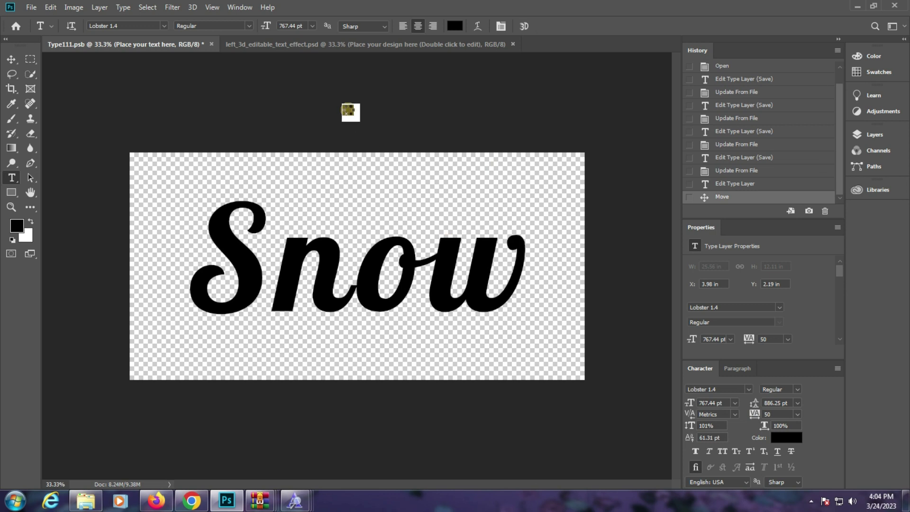
click(402, 49)
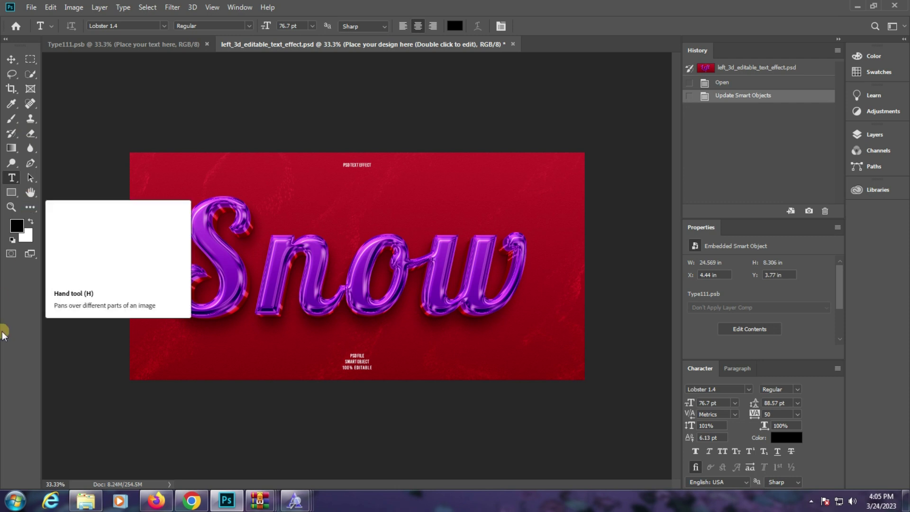
Step: Close the purple Left template without saving and open the green Ranger template
click(515, 42)
click(439, 196)
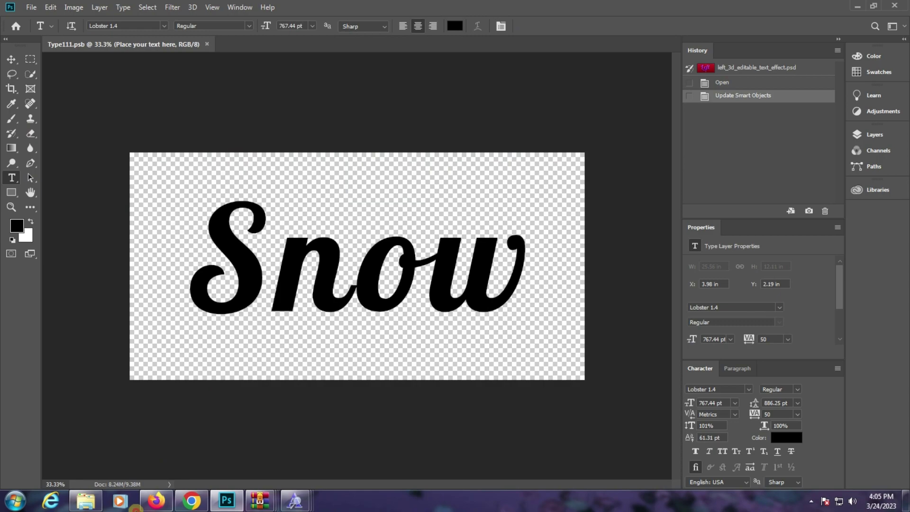
click(86, 500)
click(686, 185)
double_click(725, 173)
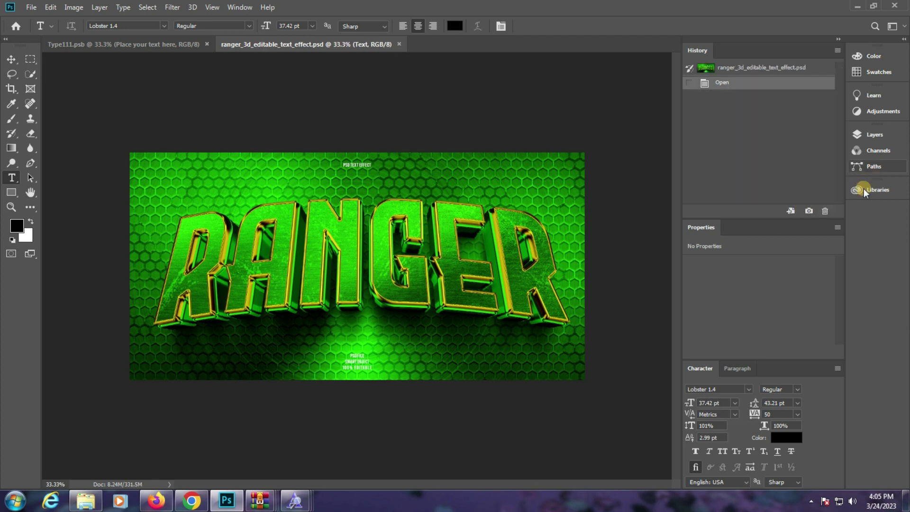
Step: Replace RANGER with SATAN in the Ranger template's text smart object
click(869, 131)
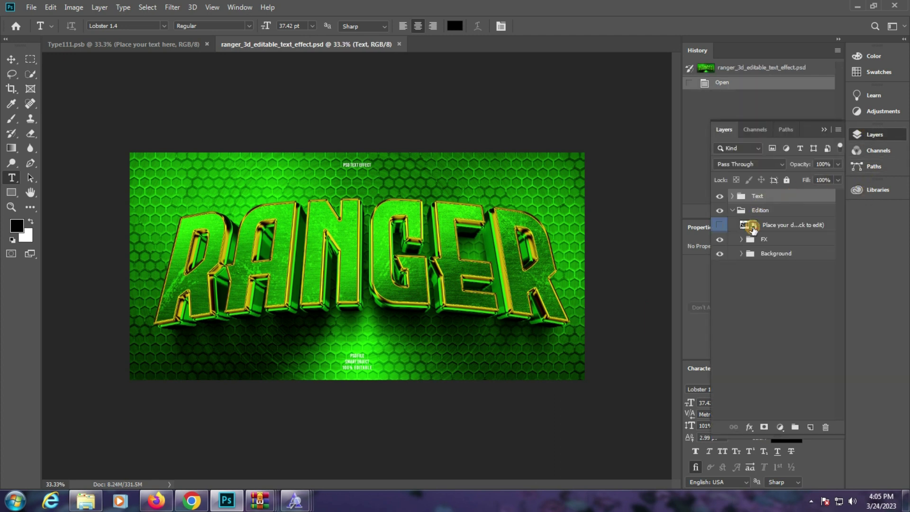
double_click(748, 225)
double_click(408, 280)
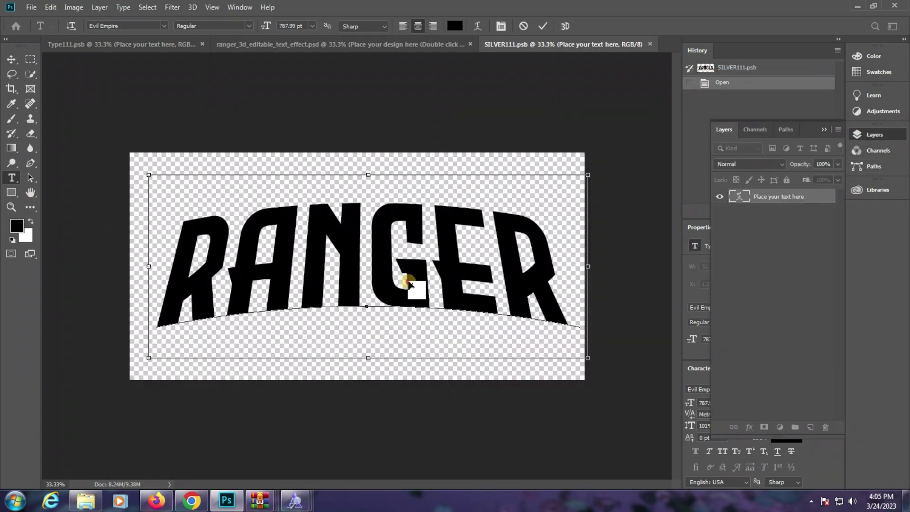
text(SATAN)
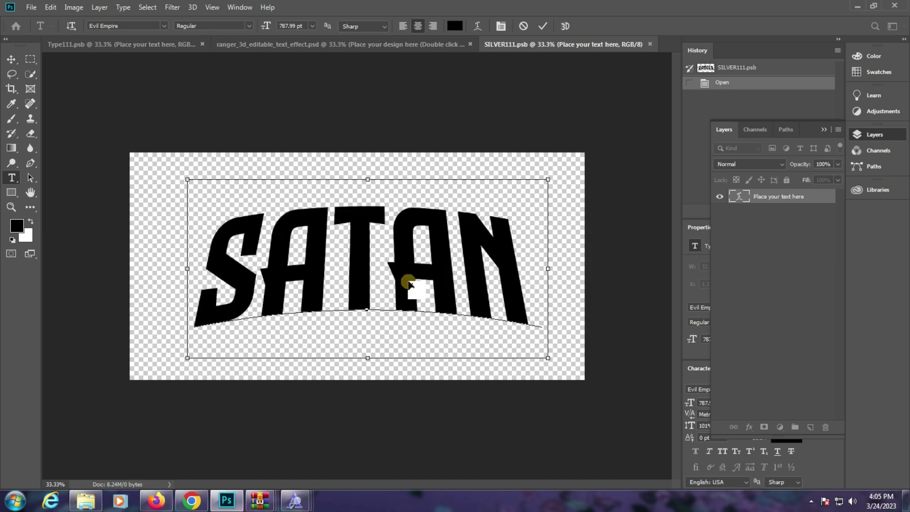
key(ctrl+Return)
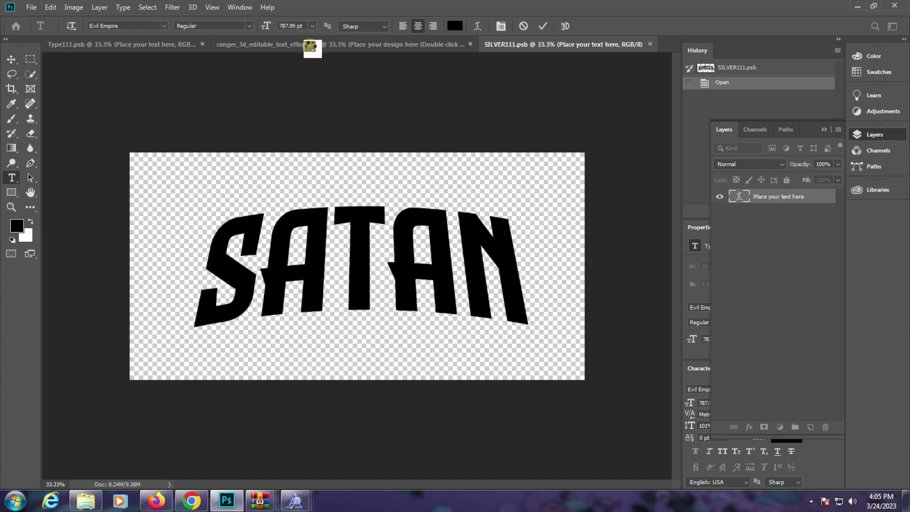
Step: Preview SATAN on the Ranger template at Fit on Screen, then close it unsaved
click(311, 44)
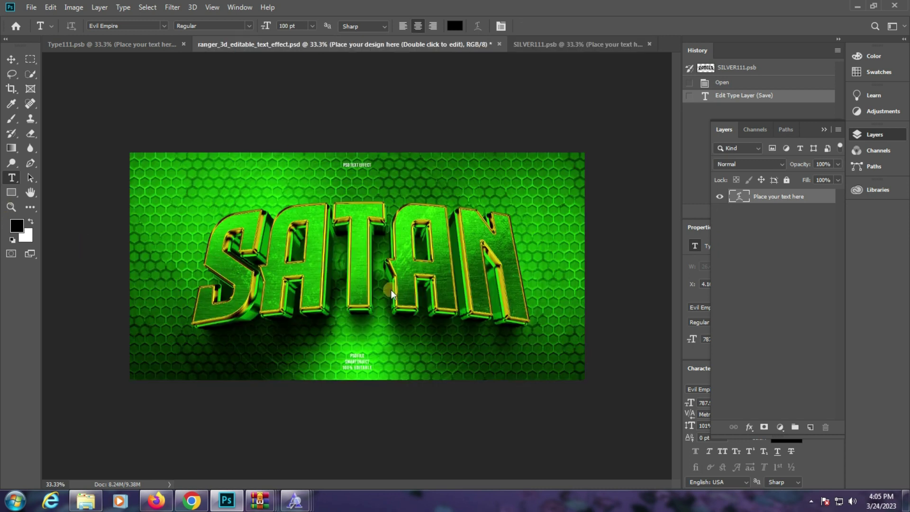
key(z)
click(396, 265)
right_click(234, 227)
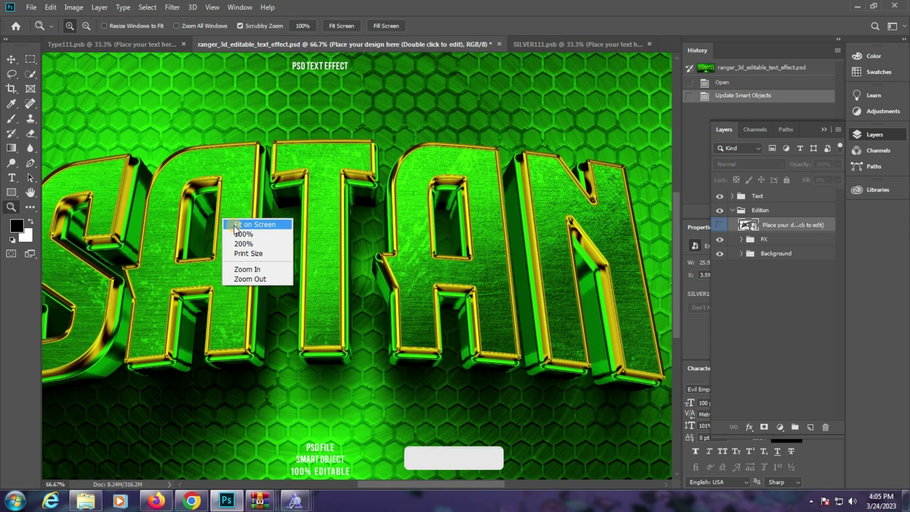
click(234, 227)
click(499, 44)
click(446, 198)
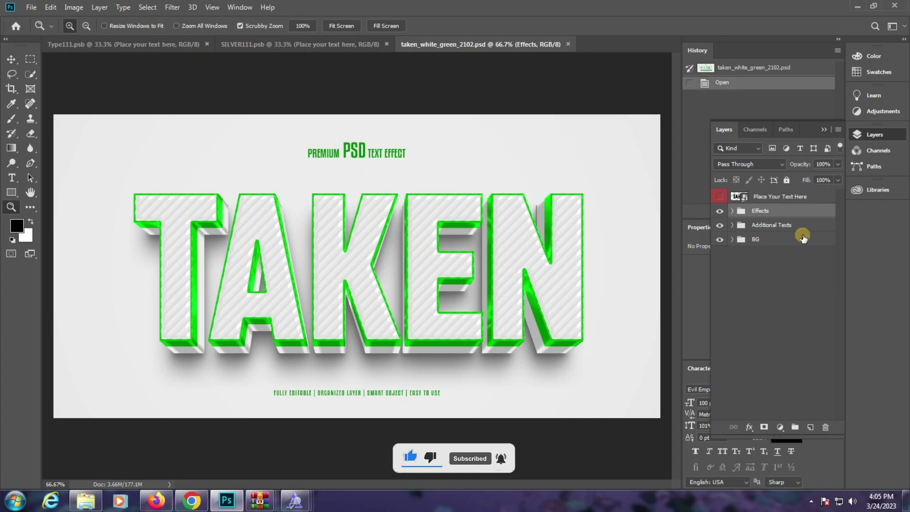
Step: Open the Taken smart object's text, leaving missing fonts unresolved and cancelling substitution
double_click(744, 197)
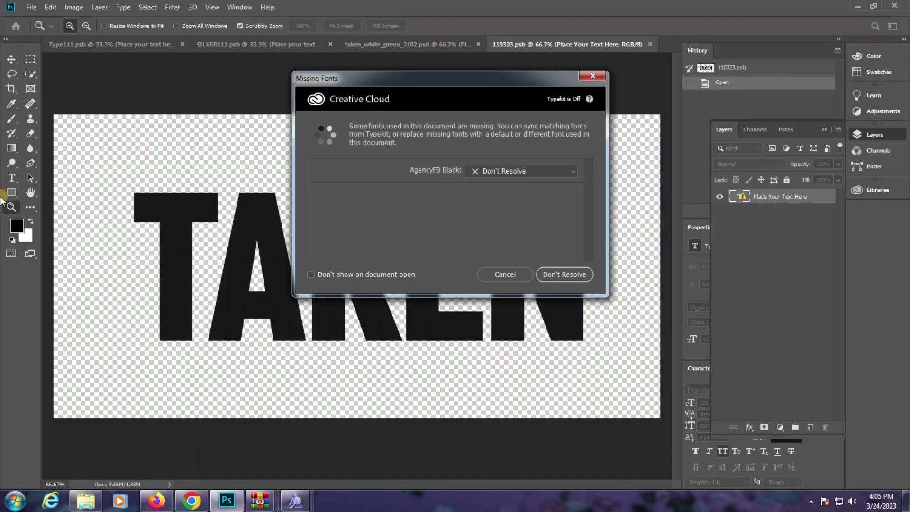
click(521, 274)
key(t)
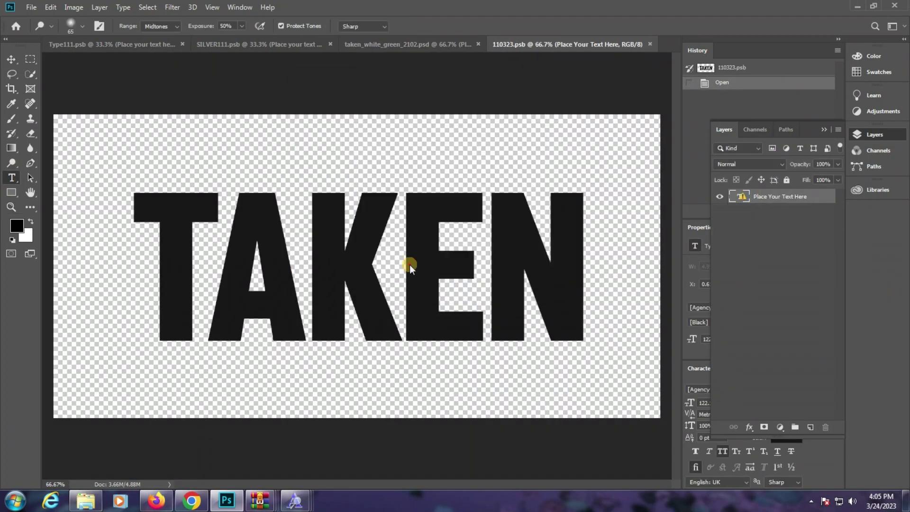
click(414, 264)
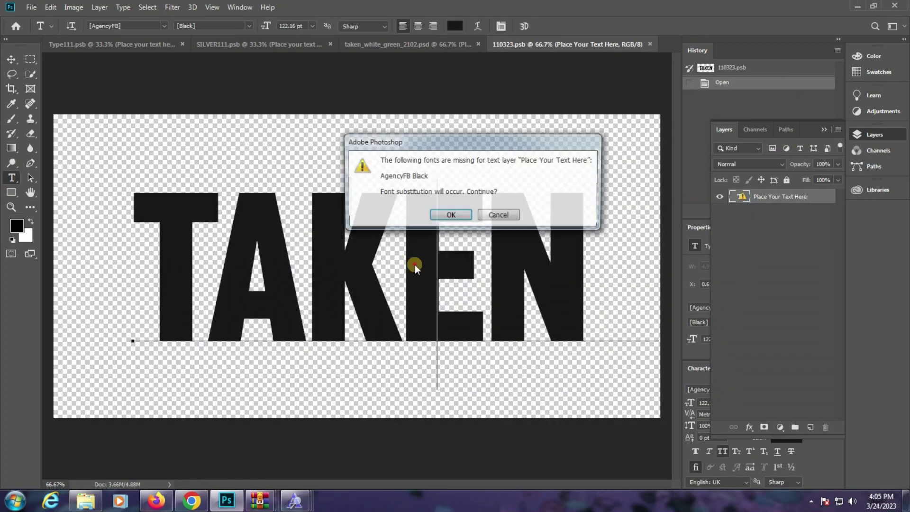
click(505, 213)
Step: Copy the missing font name AgencyFB and select the font site's search term in Firefox
right_click(127, 24)
click(167, 62)
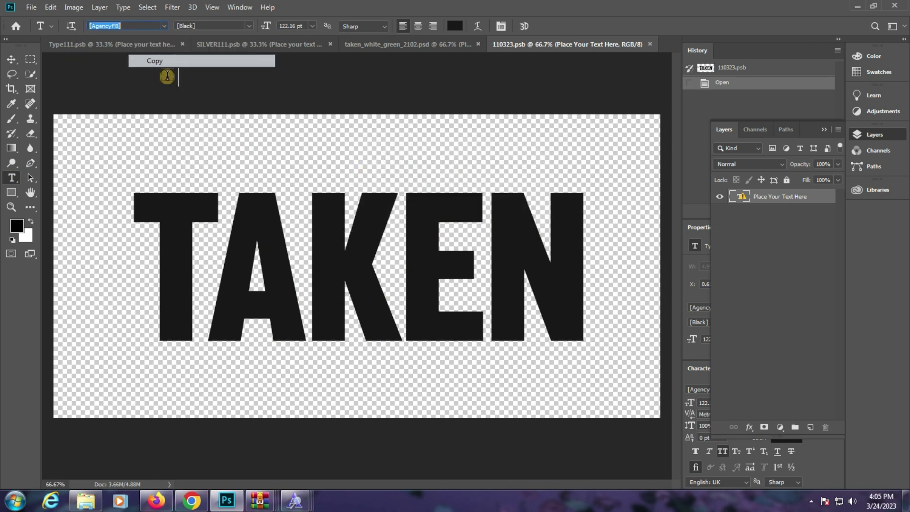
click(156, 500)
drag(798, 136, 701, 146)
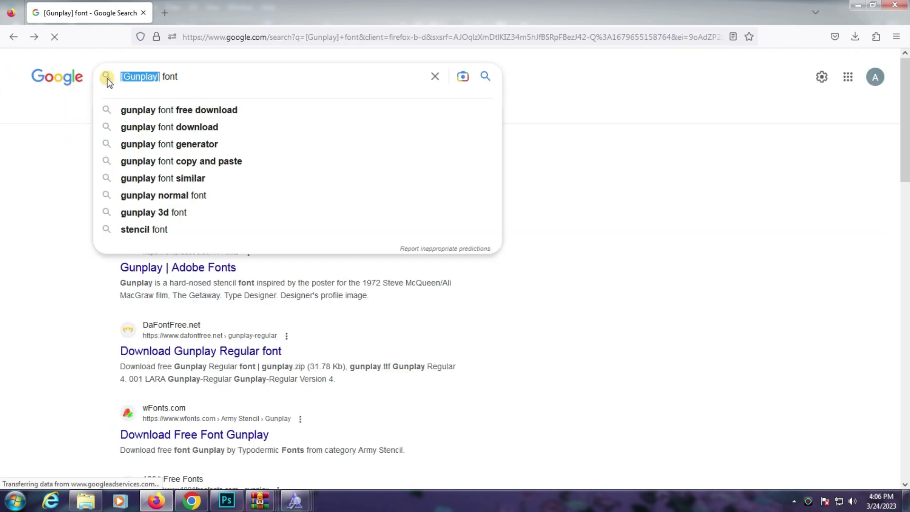
Step: Search for the AgencyFB font and open the Agency FB free download page
key(ctrl+v)
key(Return)
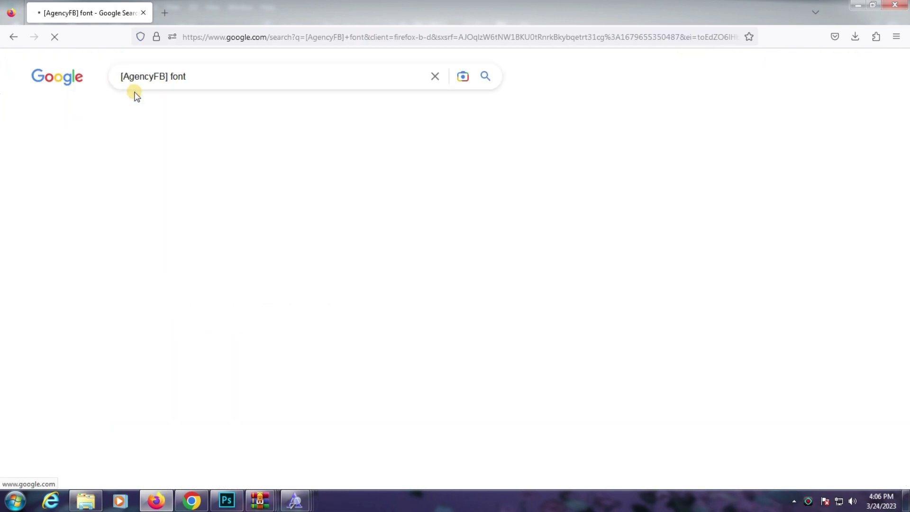
click(166, 204)
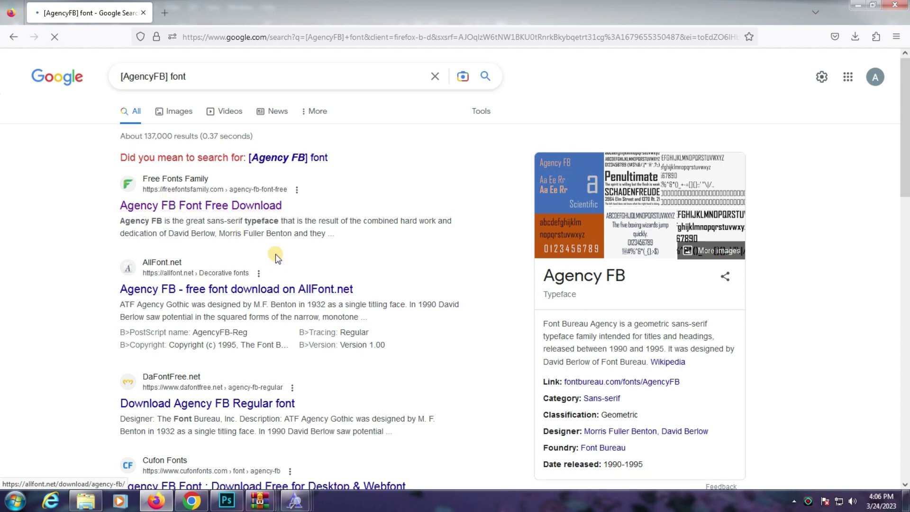
right_click(306, 499)
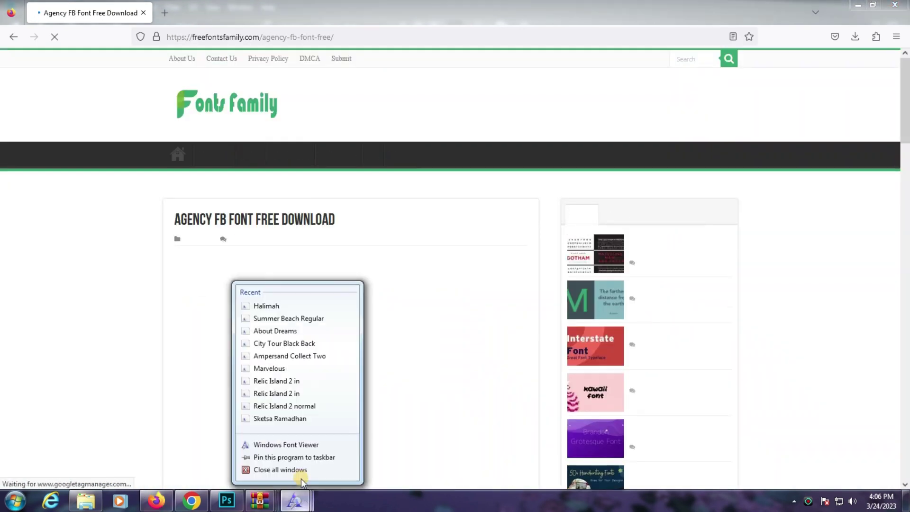
click(275, 468)
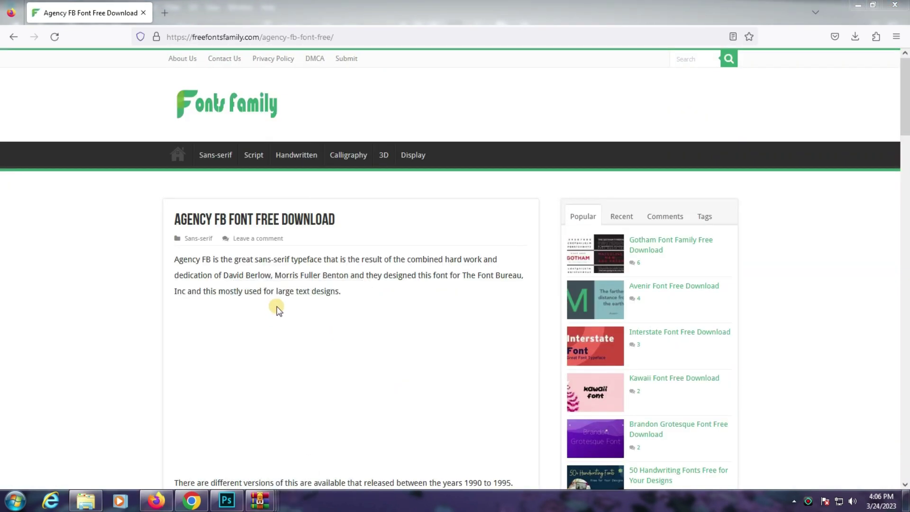
drag(905, 140, 905, 300)
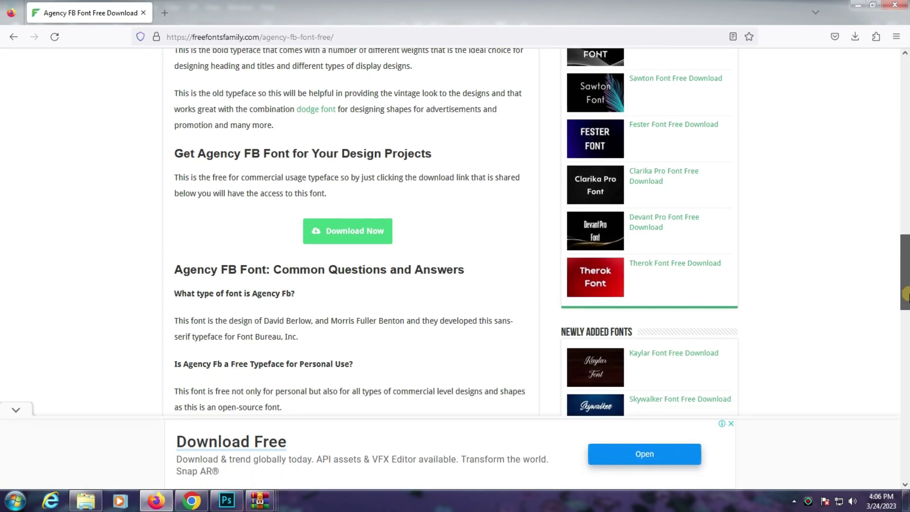
Step: Download the Agency FB font, dismissing the full-screen ad
click(351, 232)
scroll(285, 275, down, 5)
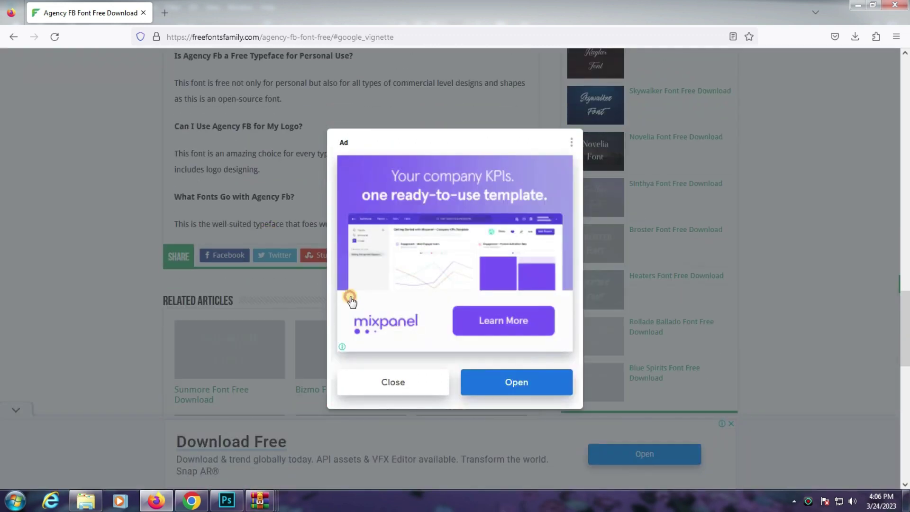
click(376, 375)
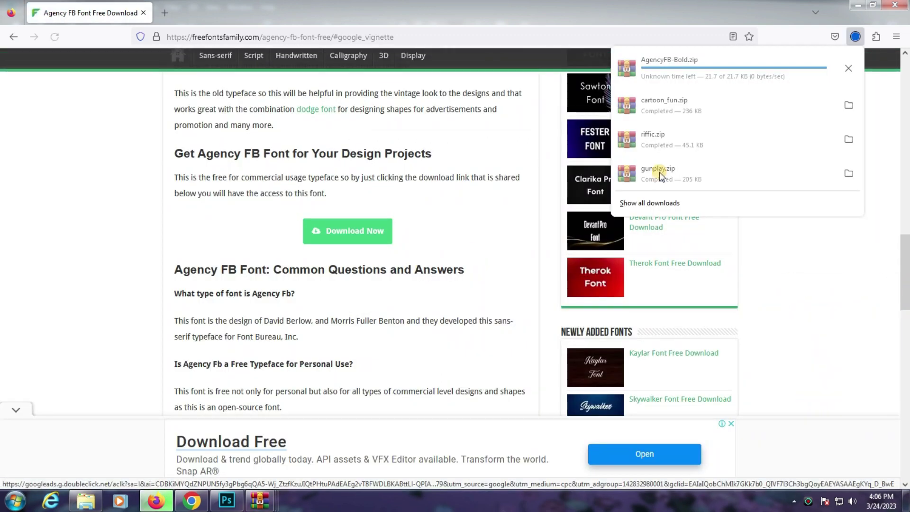
click(671, 72)
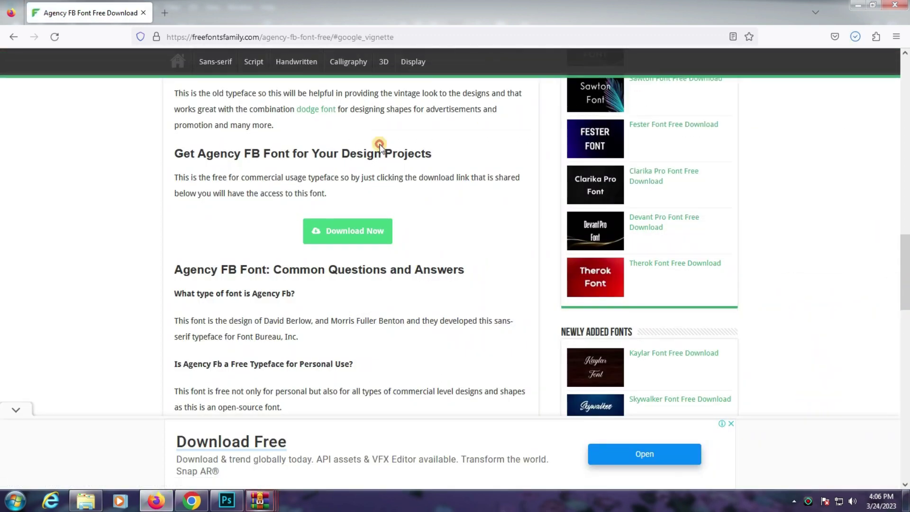
click(856, 37)
Step: Install AgencyFB-Bold from the downloaded archive, replacing the existing copy
click(638, 76)
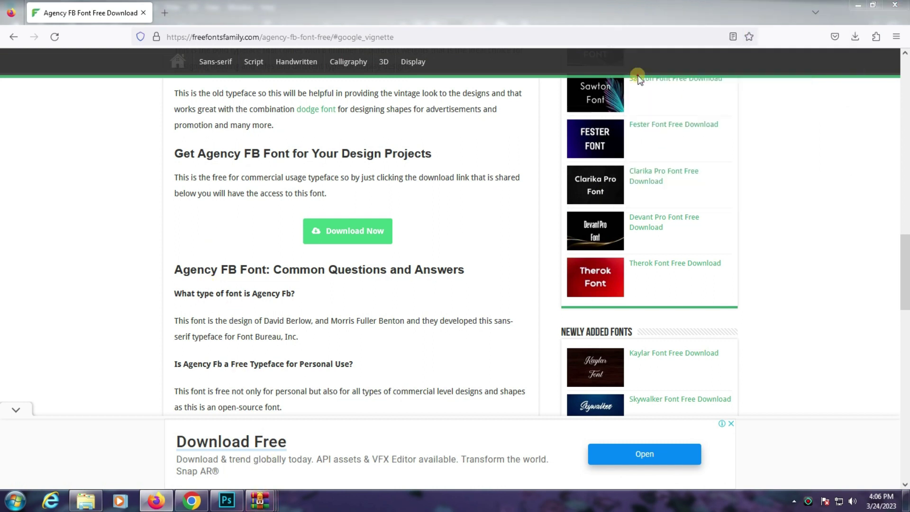
double_click(63, 138)
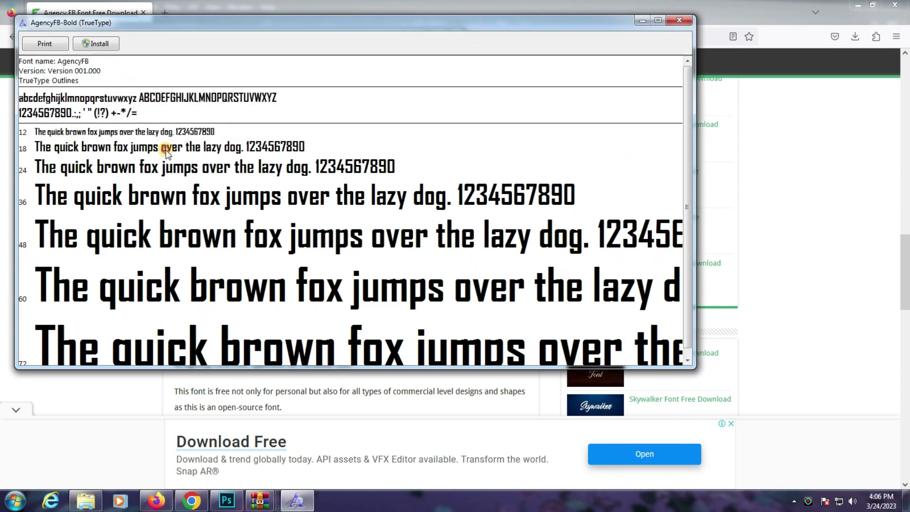
click(96, 43)
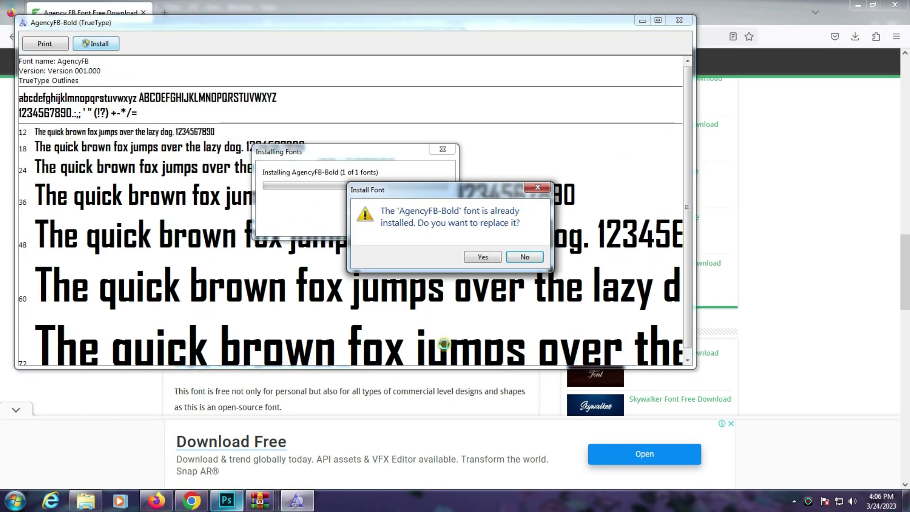
click(478, 257)
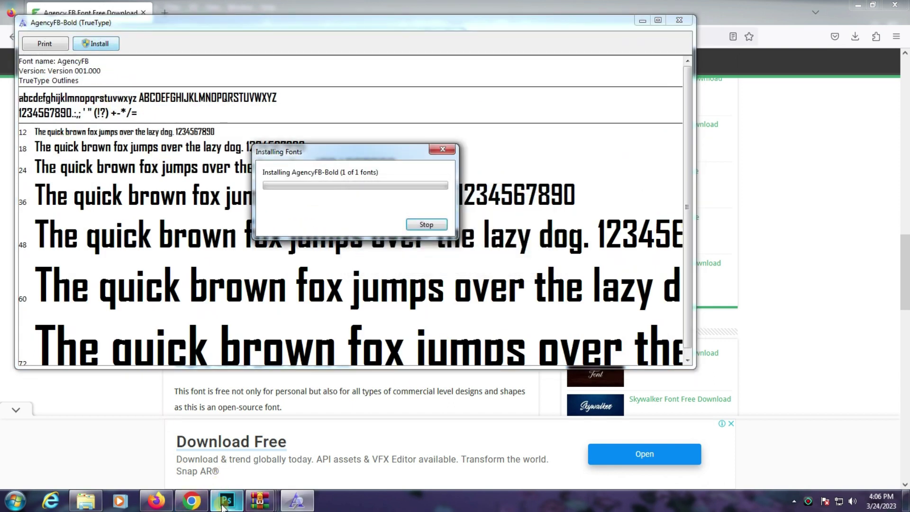
click(226, 500)
click(452, 275)
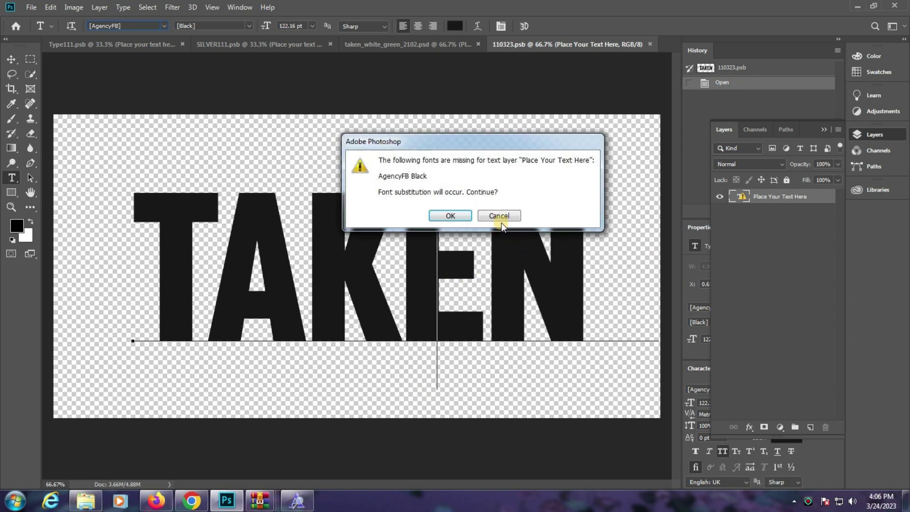
Step: Apply the Novan Solid font to the TAKEN text past the missing-font warning
click(447, 216)
key(ctrl+a)
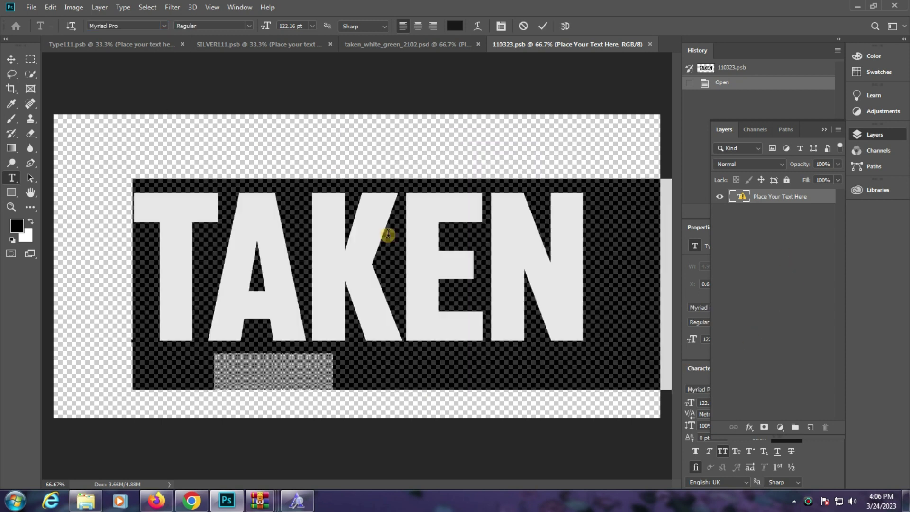
click(127, 26)
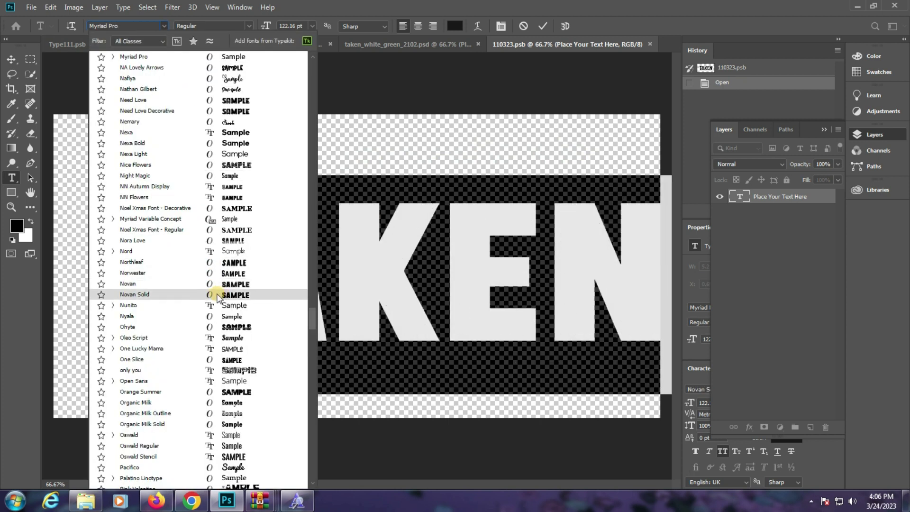
scroll(210, 291, down, 2)
click(211, 220)
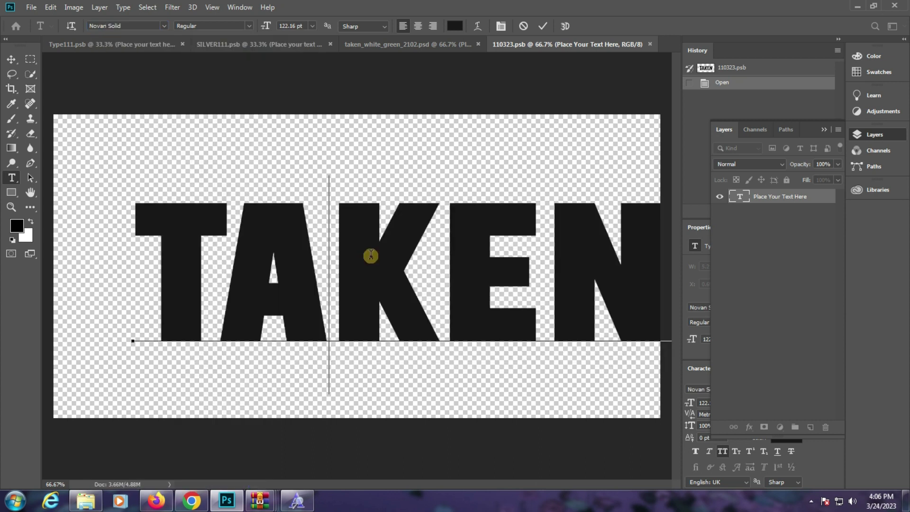
Step: Retype TAKEN as KHALID at 99.16 pt, centre it, and save the smart object
double_click(307, 263)
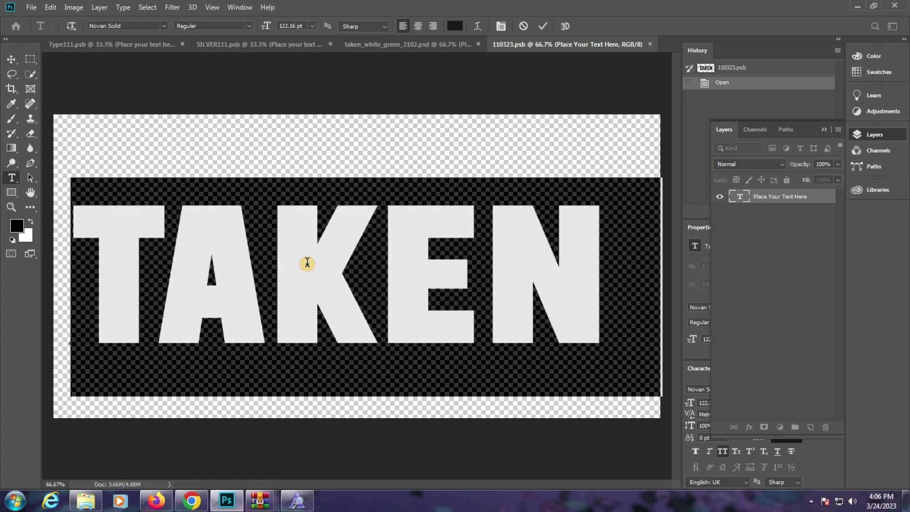
text(KH)
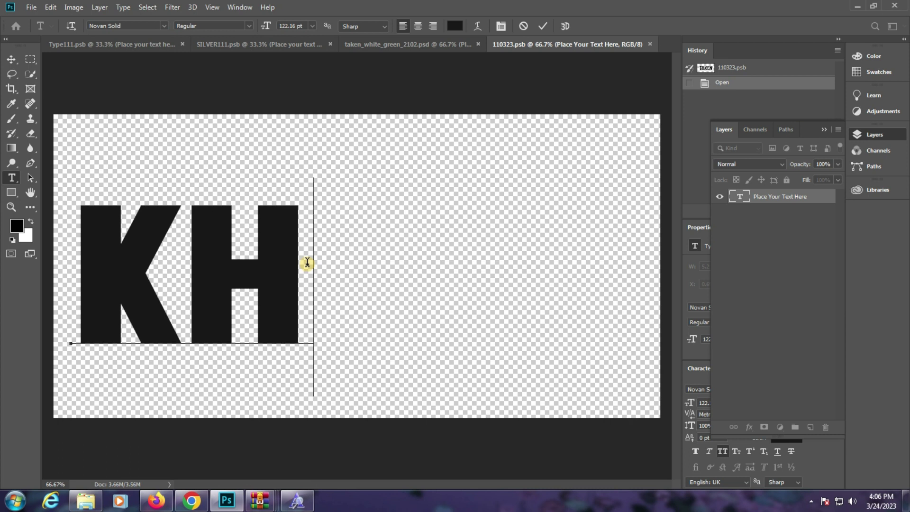
text(ALID)
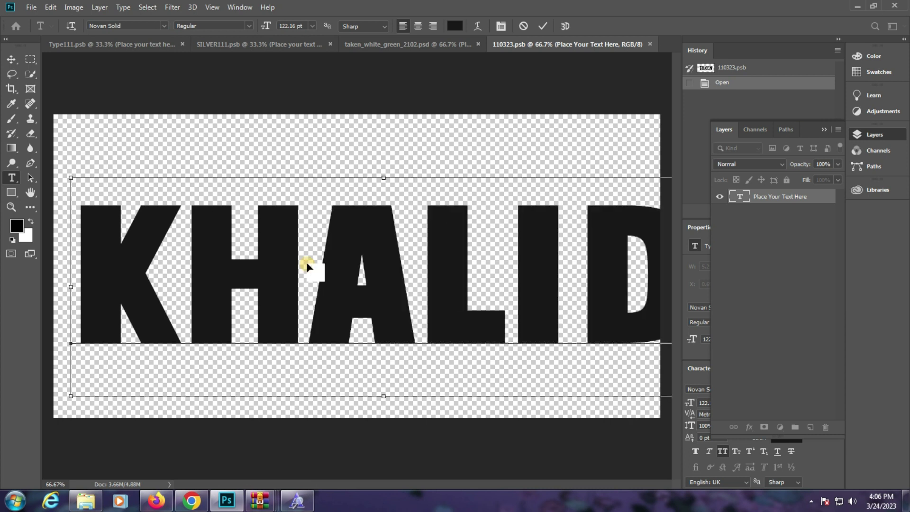
key(ctrl+a)
drag(264, 28, 251, 29)
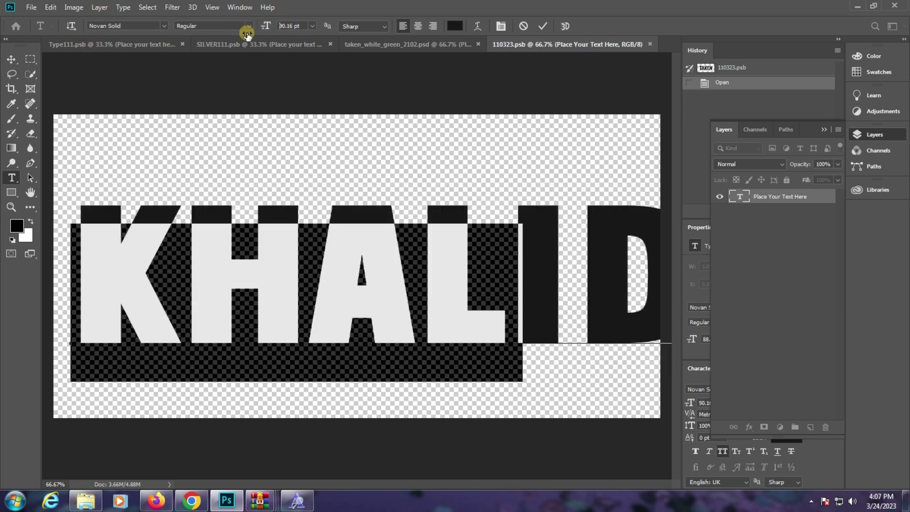
drag(275, 308, 309, 305)
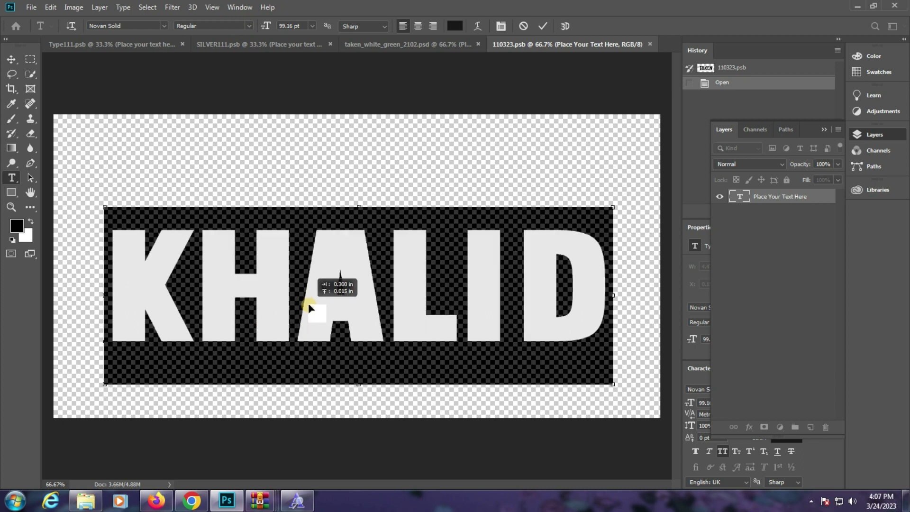
click(234, 176)
click(415, 40)
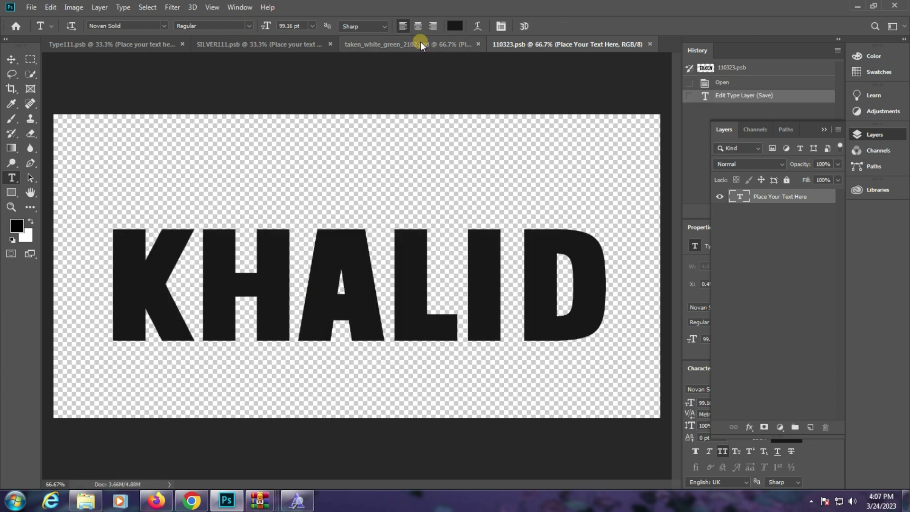
Step: Preview KHALID on the white-green template at Fit on Screen
key(ctrl+shift+Tab)
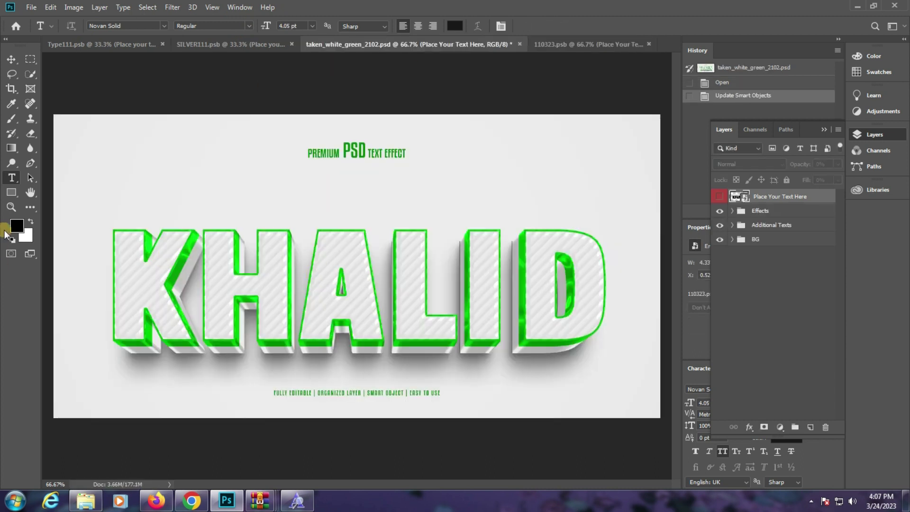
click(11, 207)
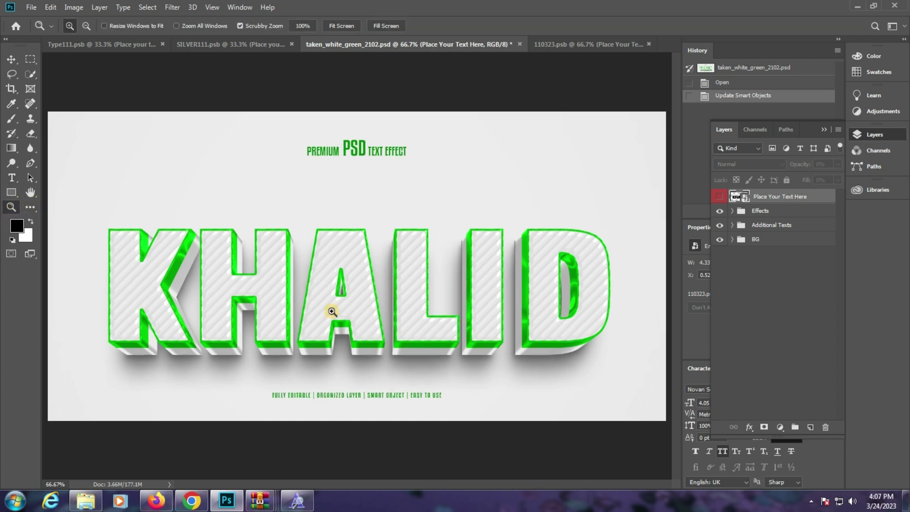
click(326, 306)
right_click(424, 258)
click(426, 260)
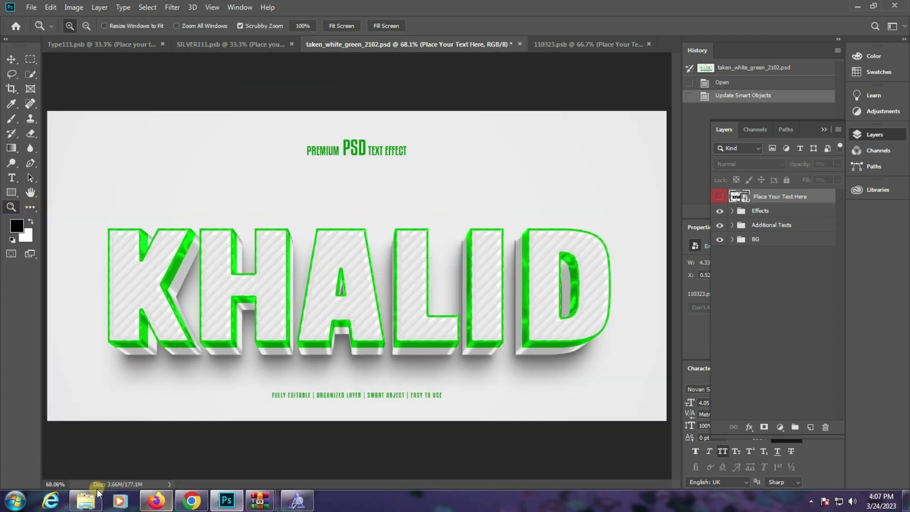
Step: Refresh the template folder and view the combined size of all 24 files (819 MB)
click(86, 499)
right_click(639, 212)
click(673, 252)
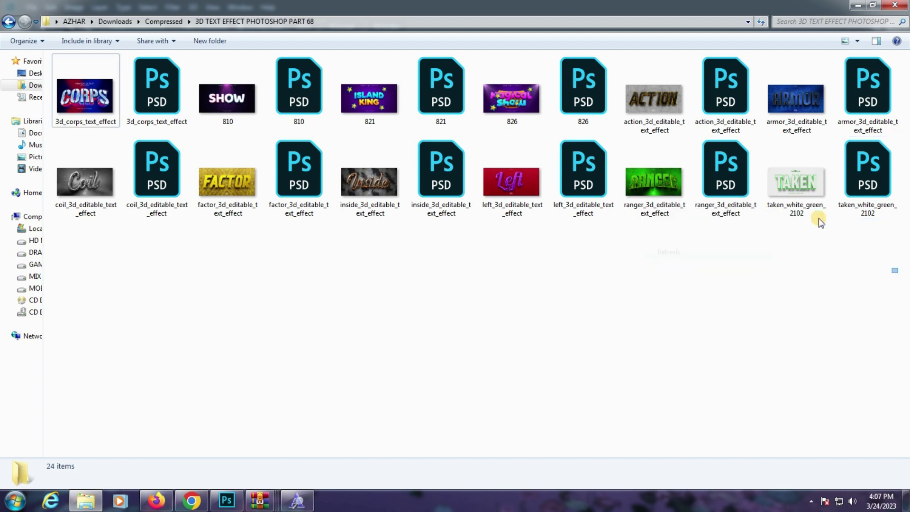
drag(894, 270, 45, 52)
right_click(236, 181)
click(306, 480)
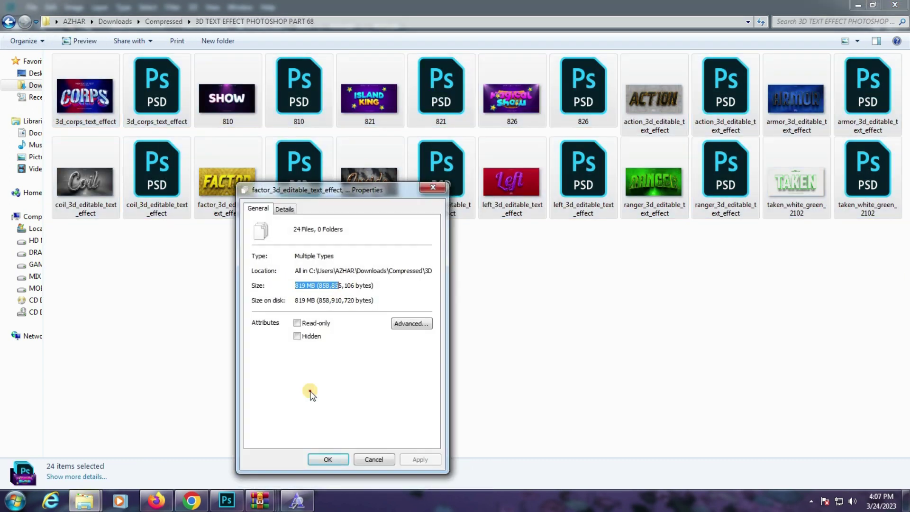